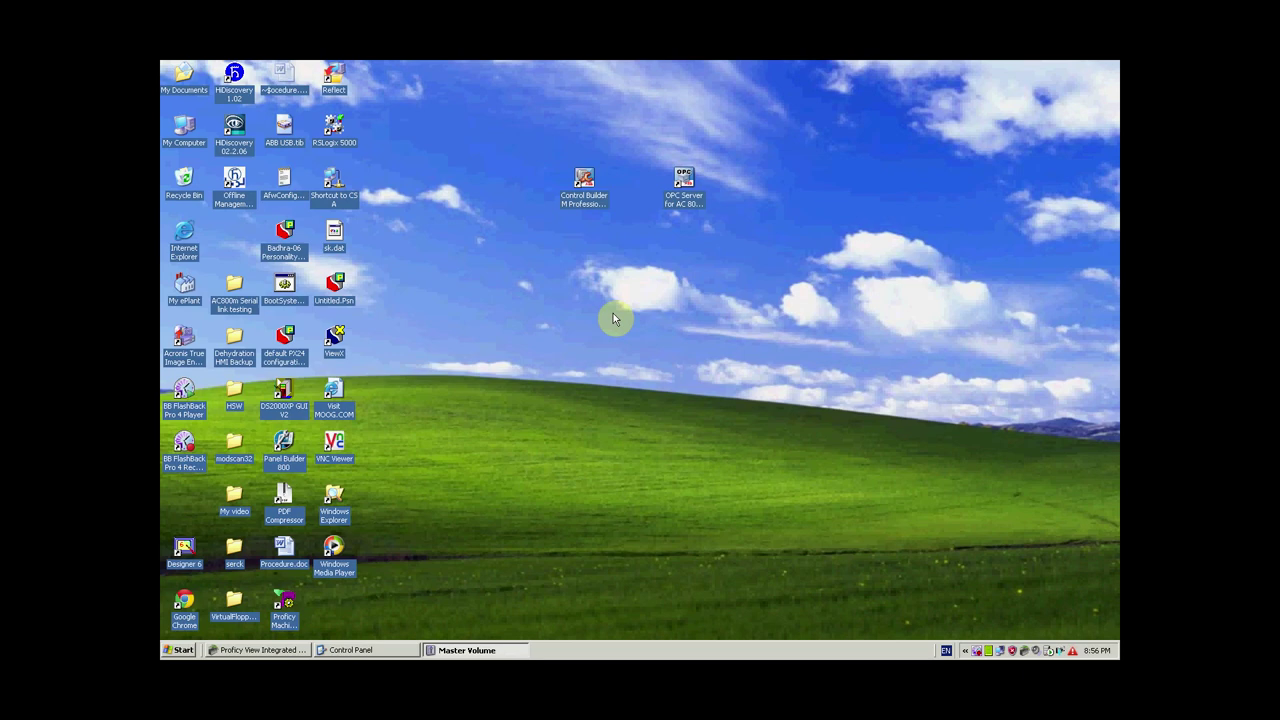
Step: Launch Control Builder M Professional in a smaller, repositioned window and bring up File > New
click(600, 205)
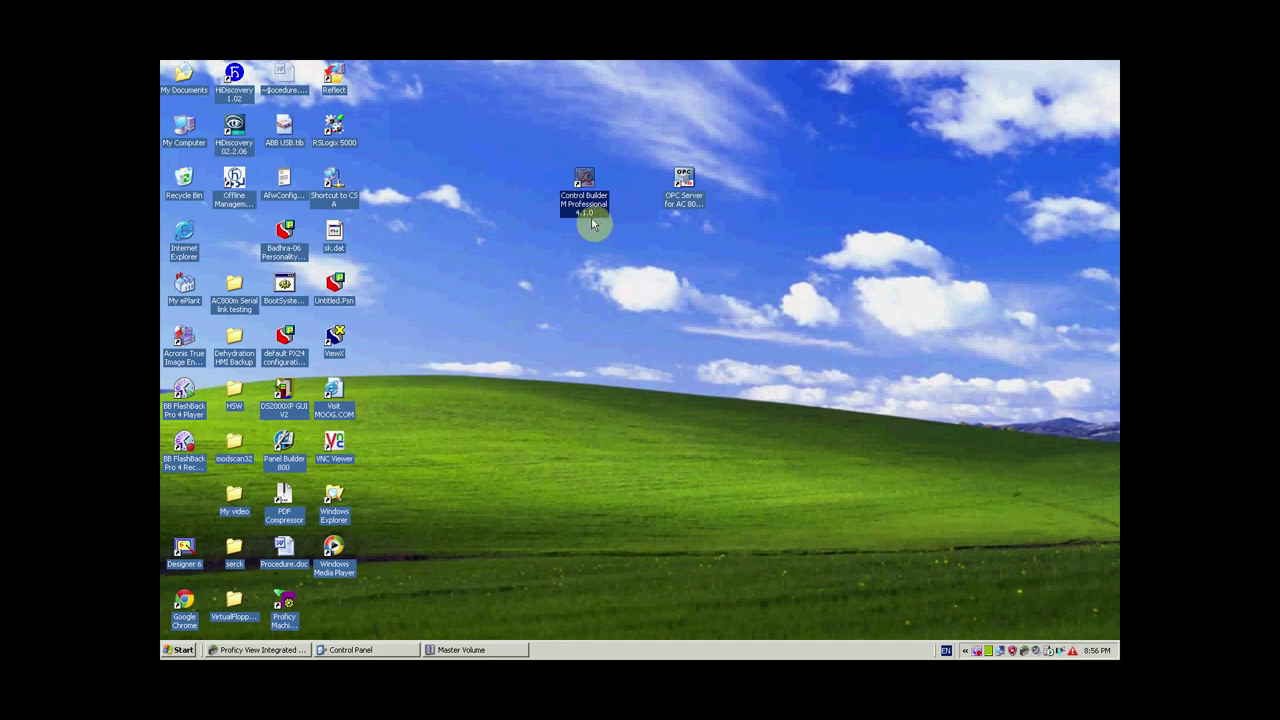
double_click(590, 185)
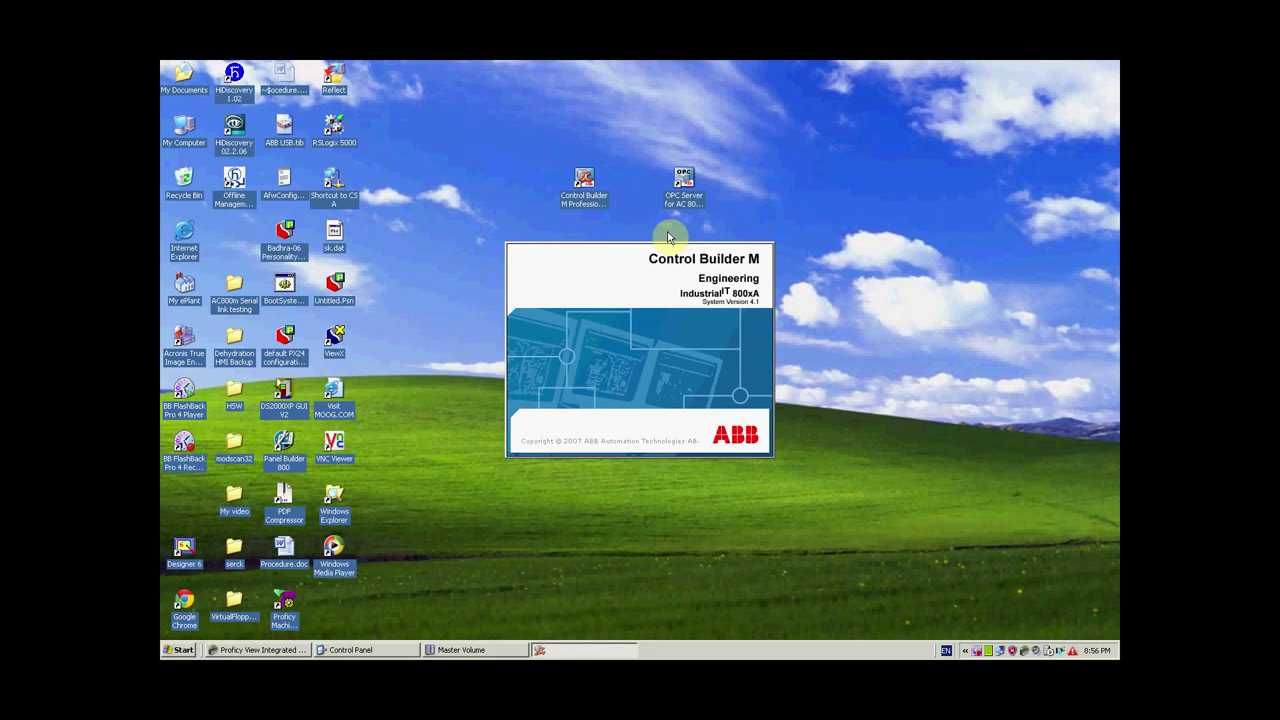
click(350, 68)
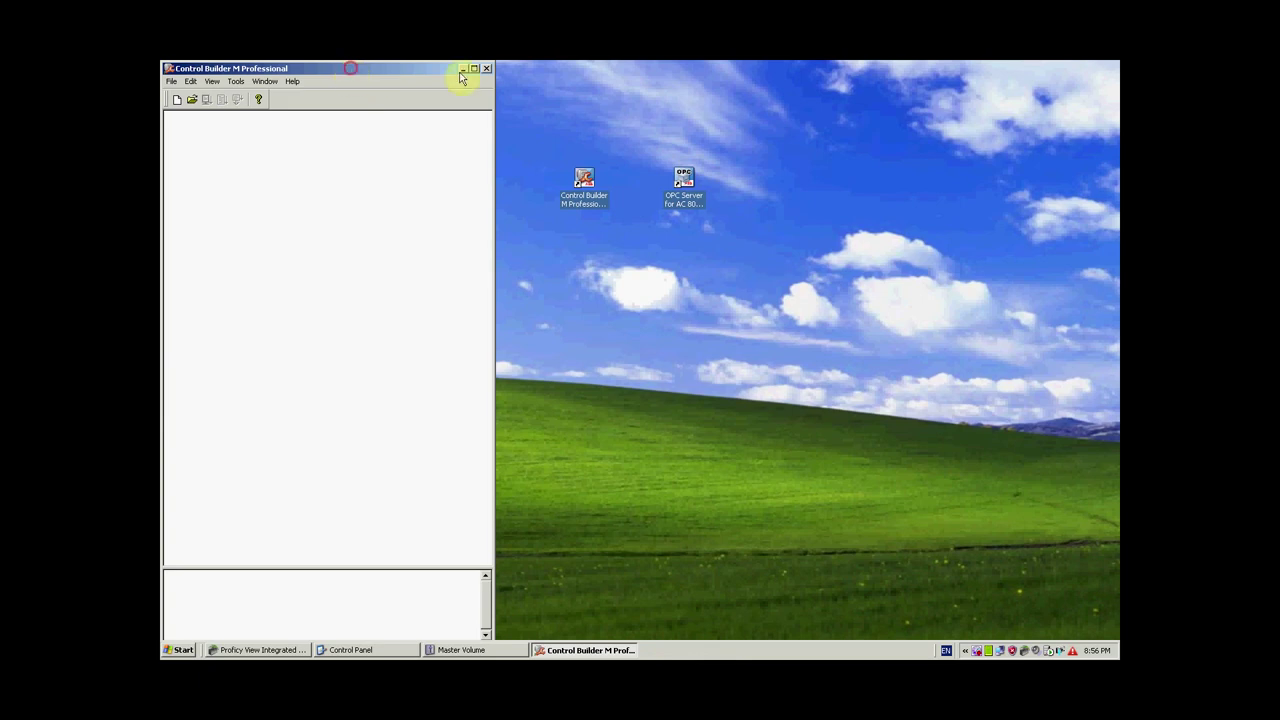
drag(460, 70, 696, 70)
drag(396, 64, 500, 183)
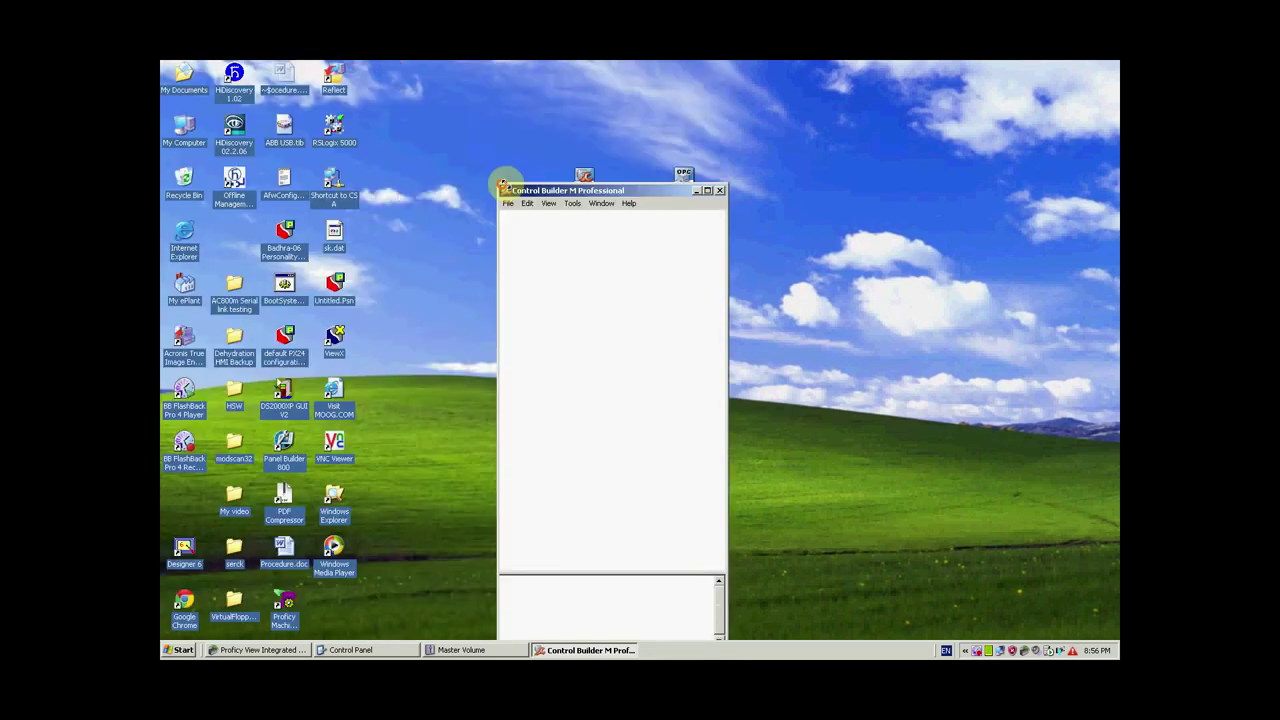
drag(611, 191, 640, 123)
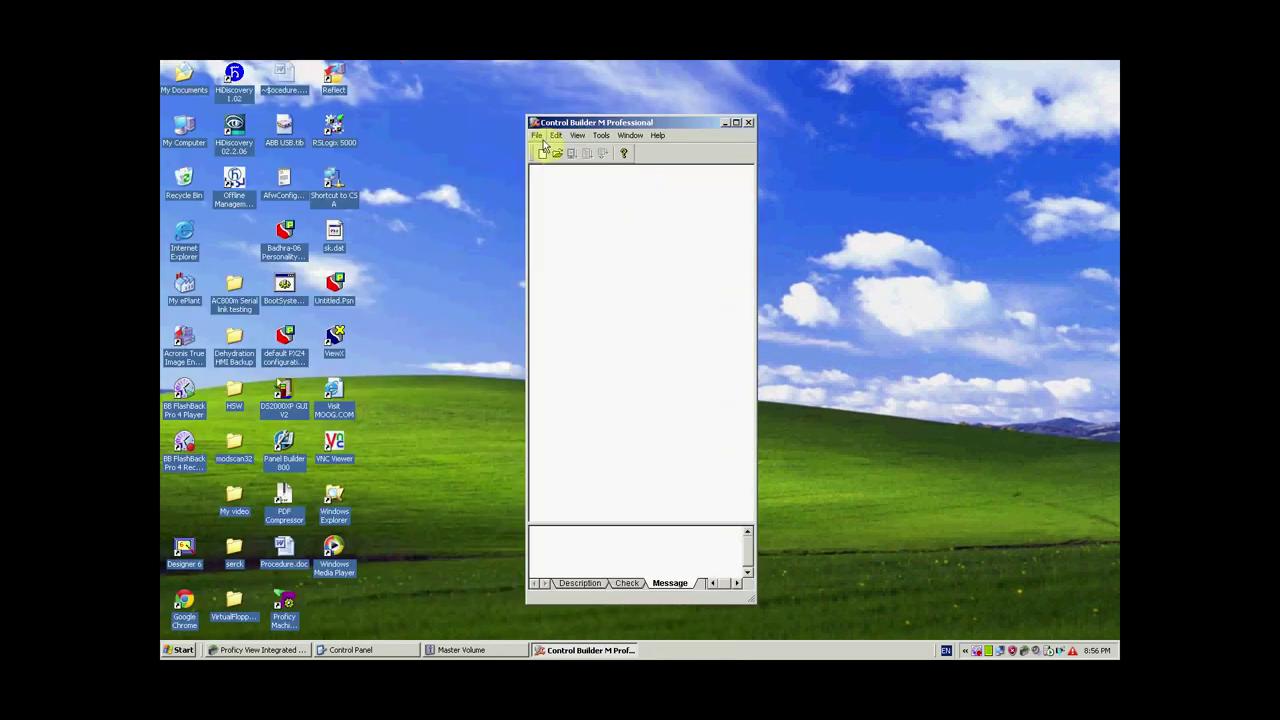
click(538, 136)
mouse_move(555, 149)
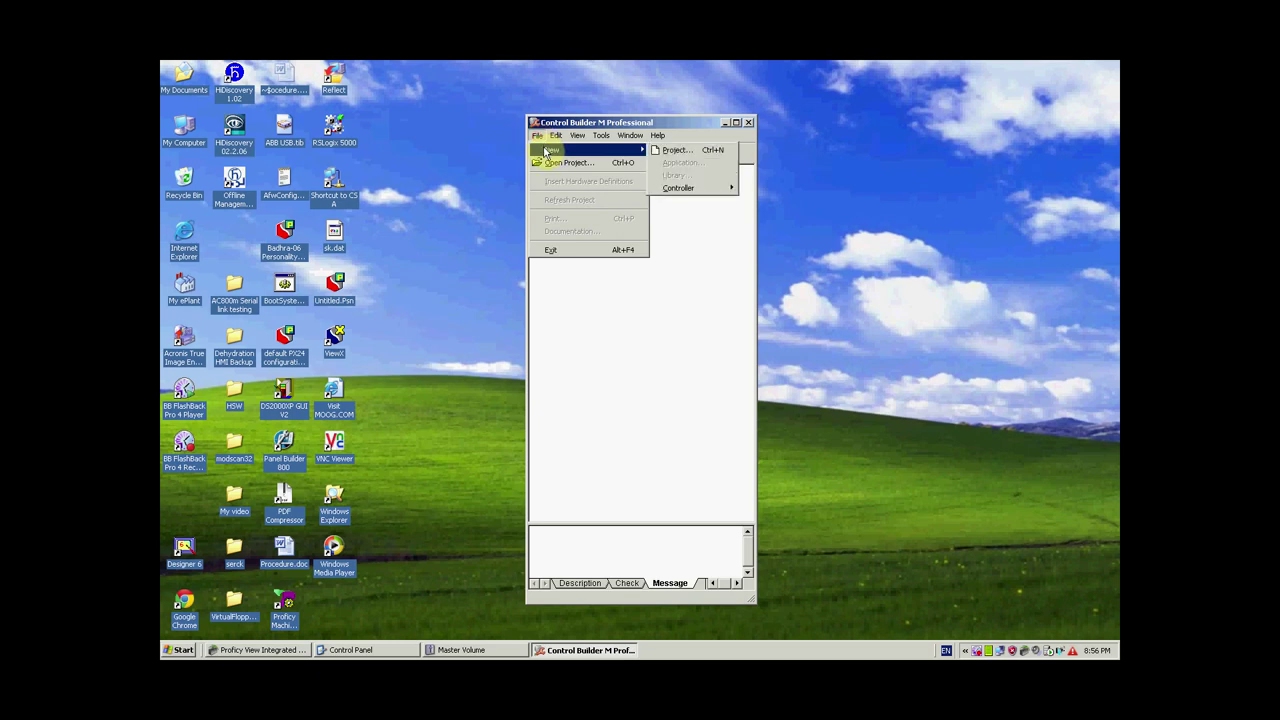
Step: Start a new project, browse the AC800M templates and dismiss the temporary licence warning
click(718, 151)
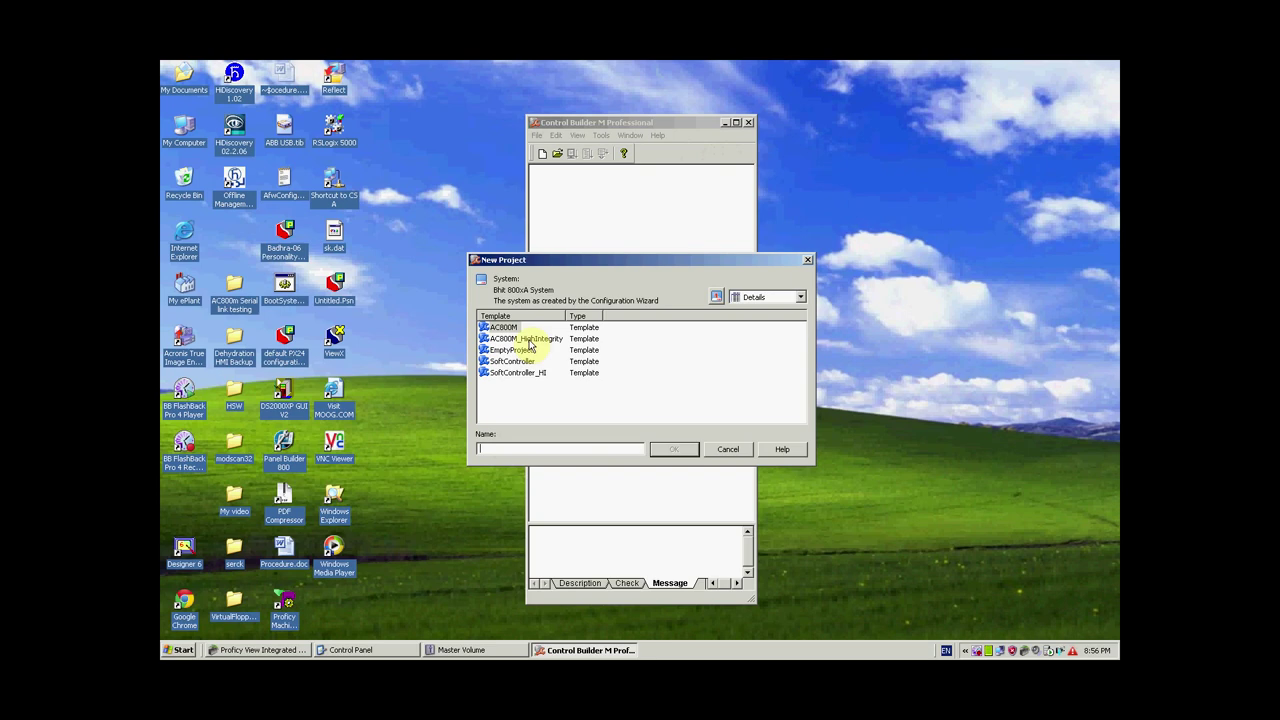
click(508, 328)
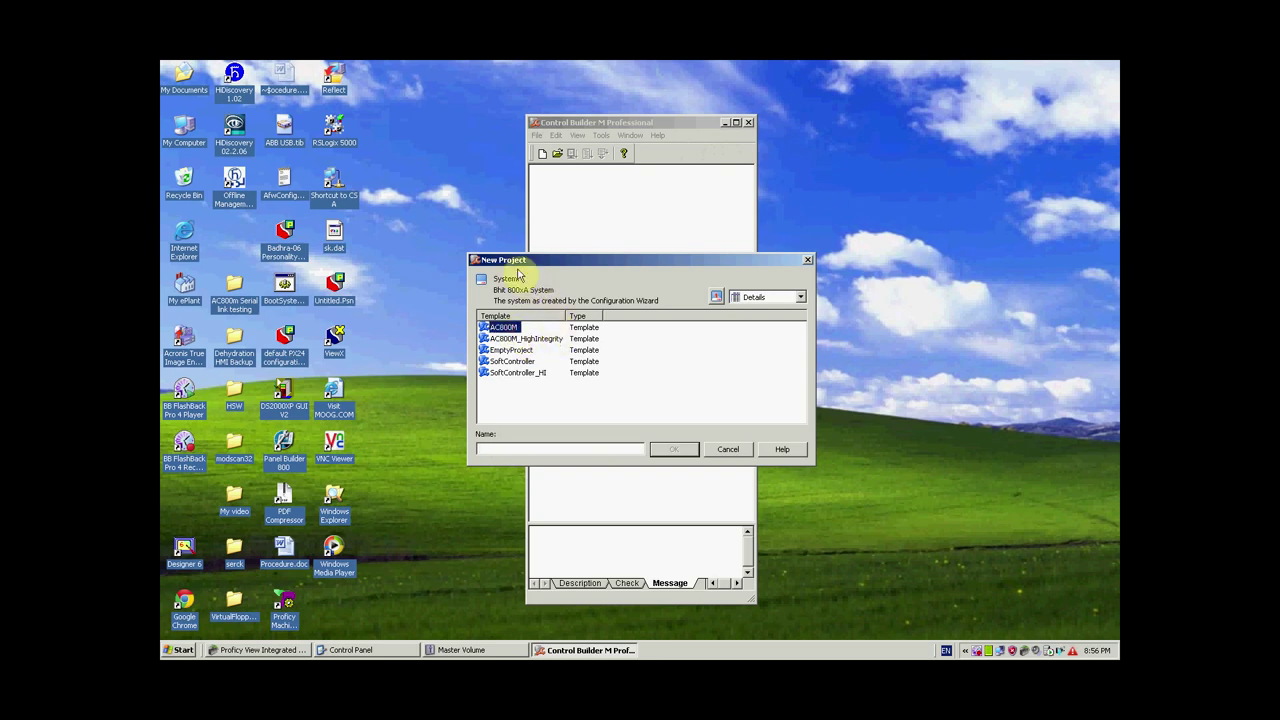
click(508, 339)
click(510, 350)
click(511, 361)
click(513, 373)
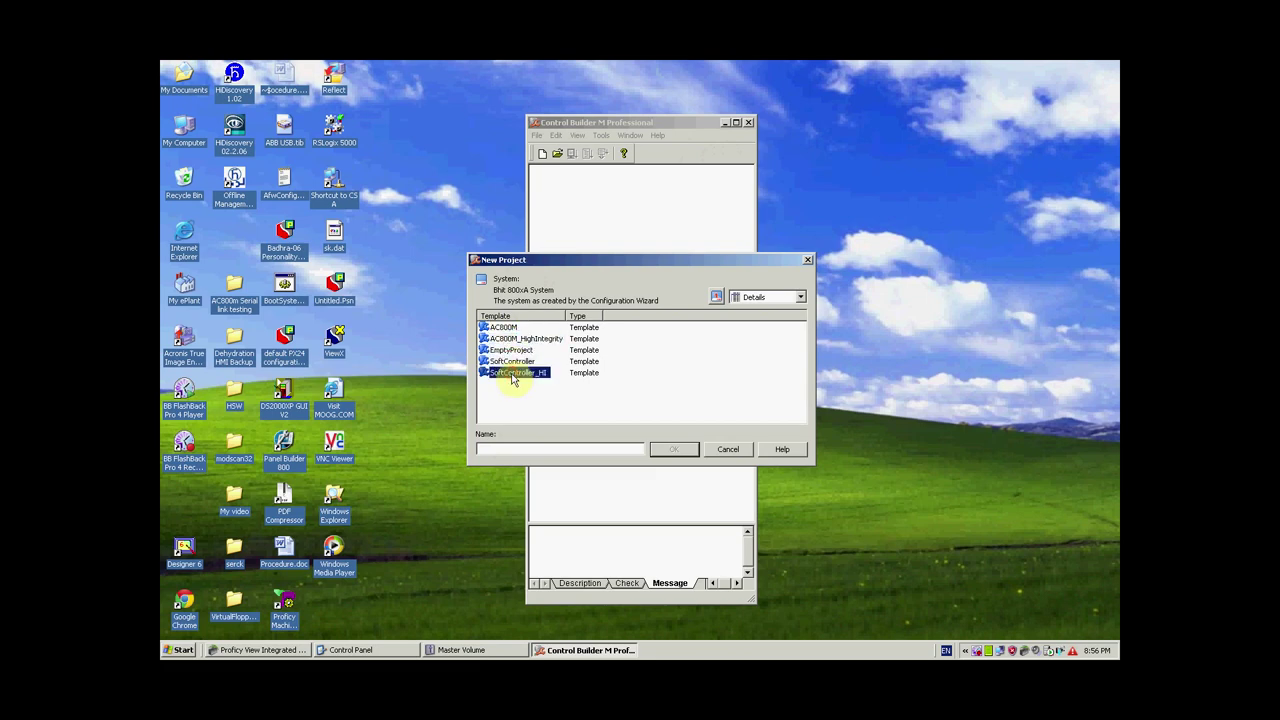
click(508, 328)
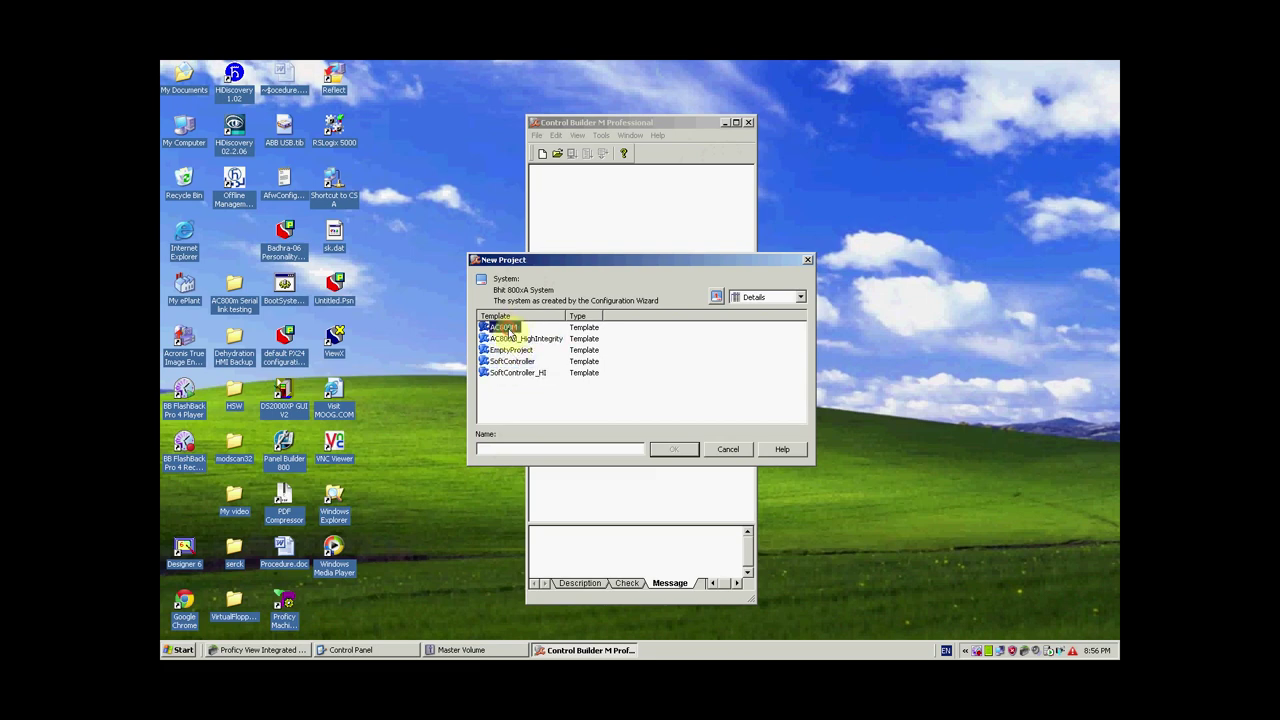
click(550, 340)
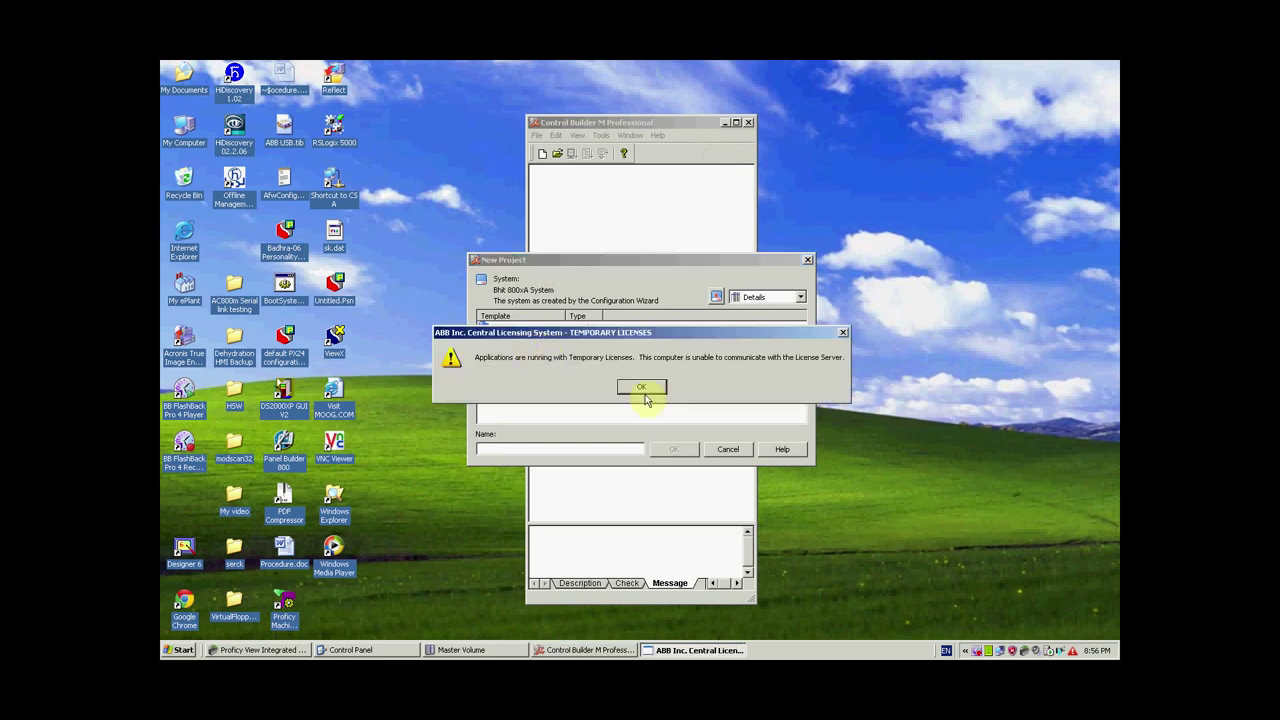
click(644, 388)
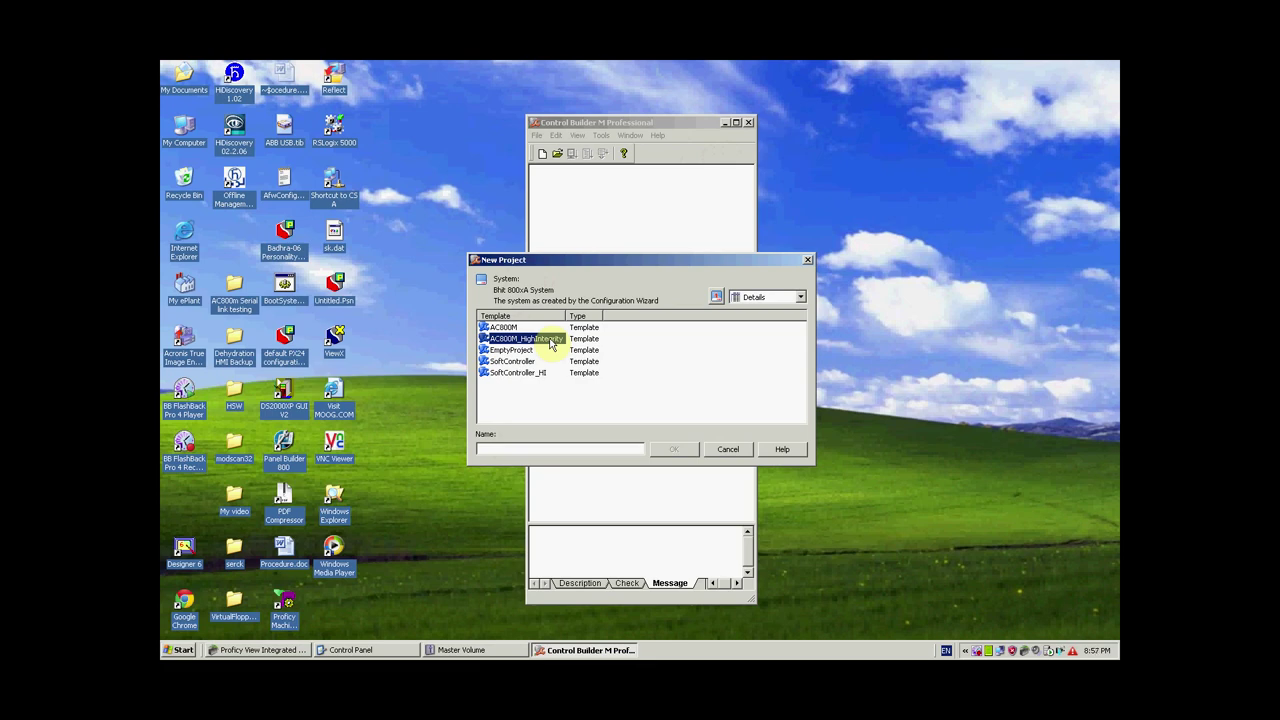
Step: Compare the SoftController templates, then select AC800M and move to the Name field
click(513, 361)
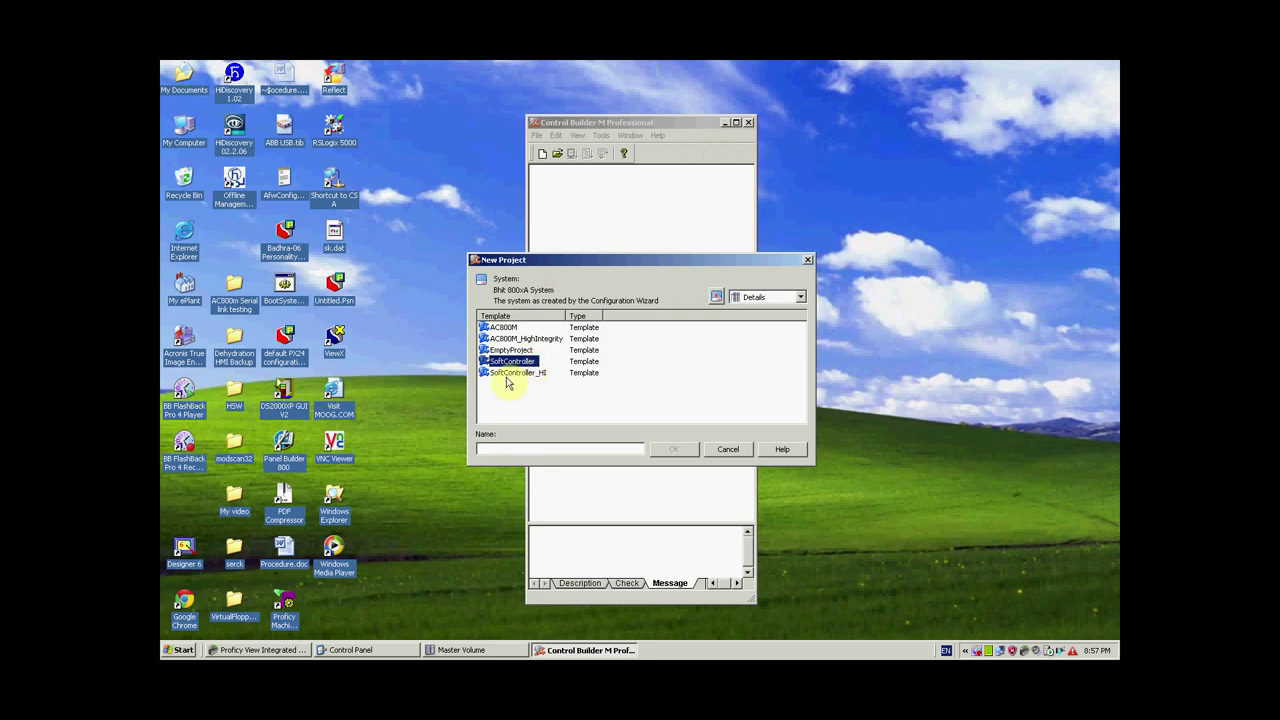
click(516, 373)
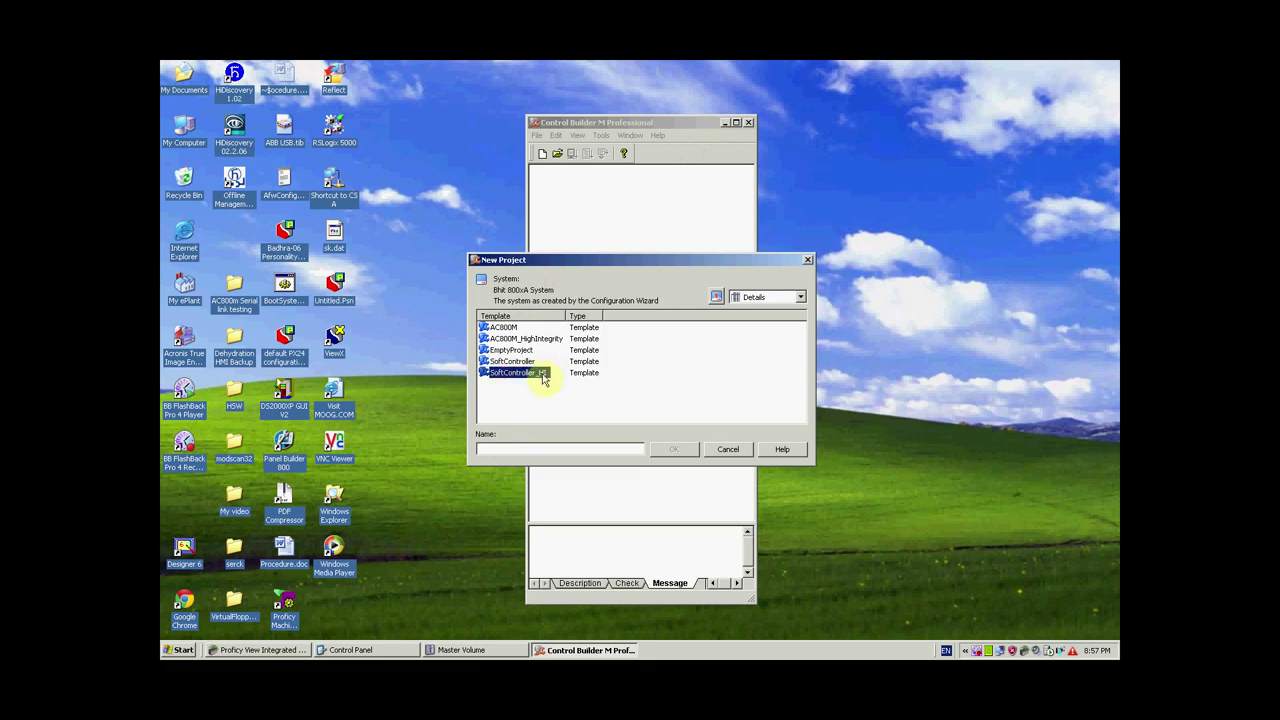
click(503, 327)
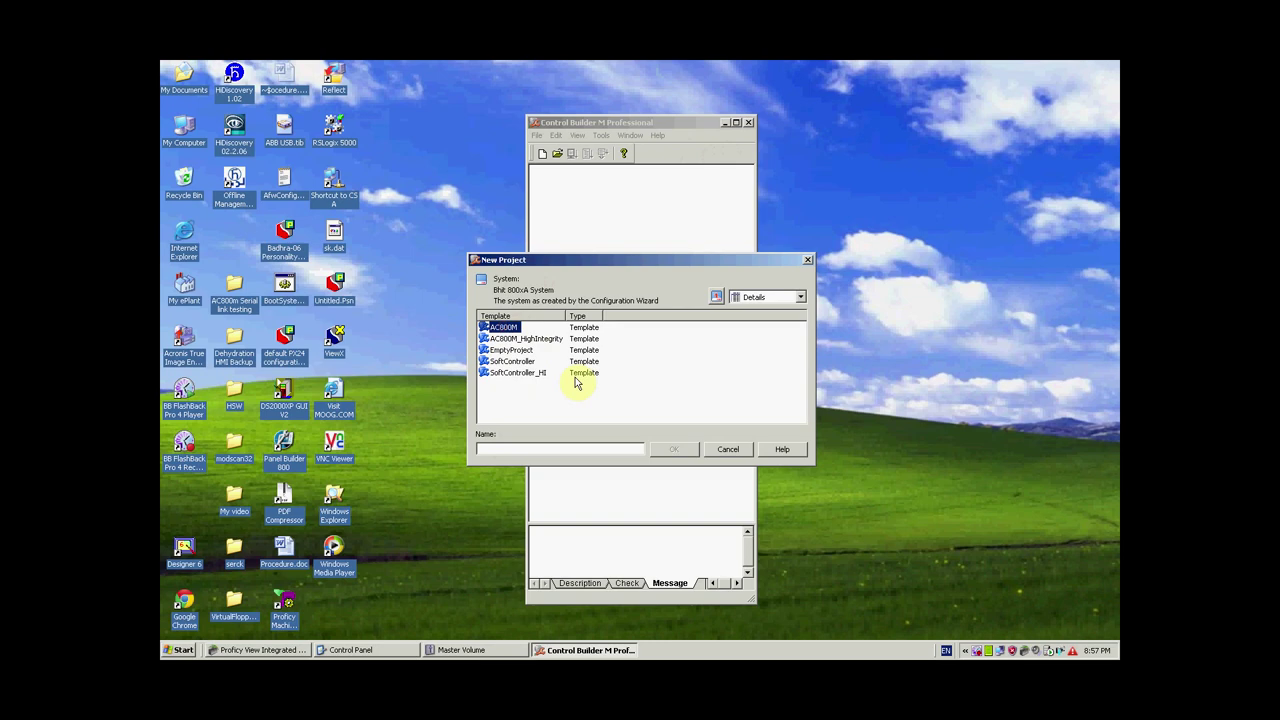
click(549, 449)
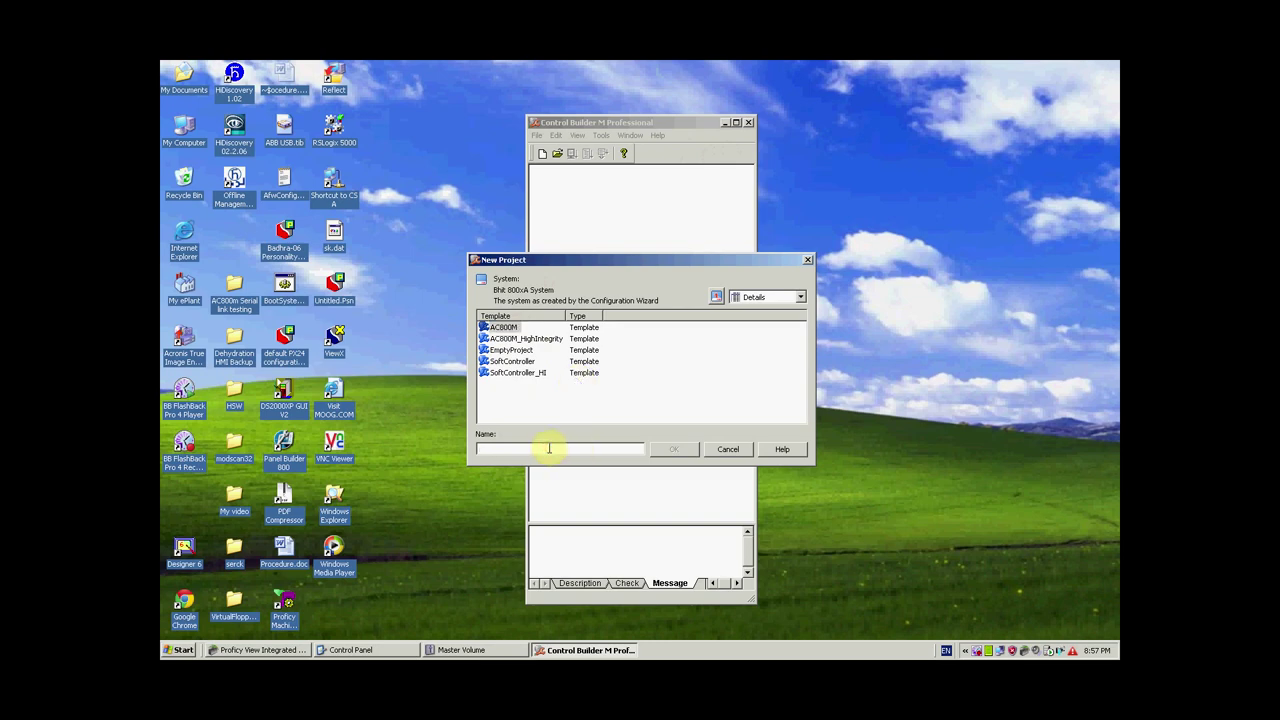
Step: Name the new AC800M project My_New_Project12 and create it
text(My_New_Project12)
click(670, 448)
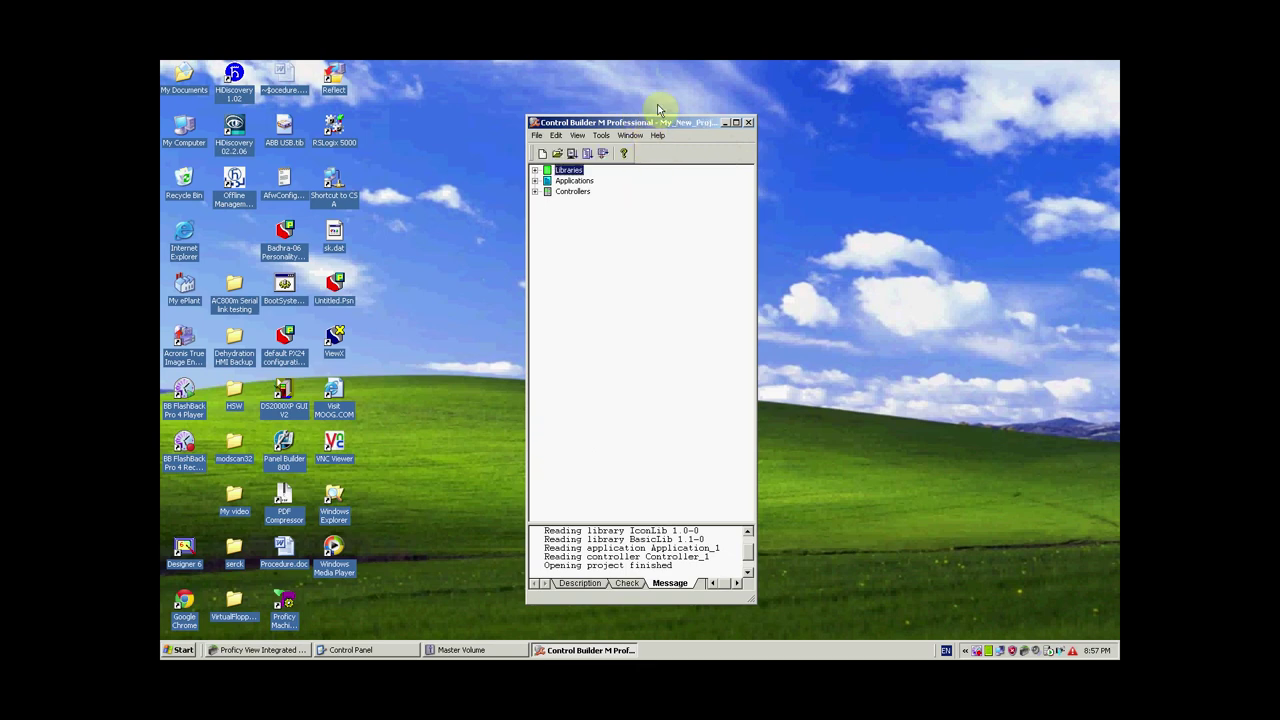
Step: Expand Applications > Application_1 > Programs in the project tree after checking Libraries
drag(648, 124, 651, 136)
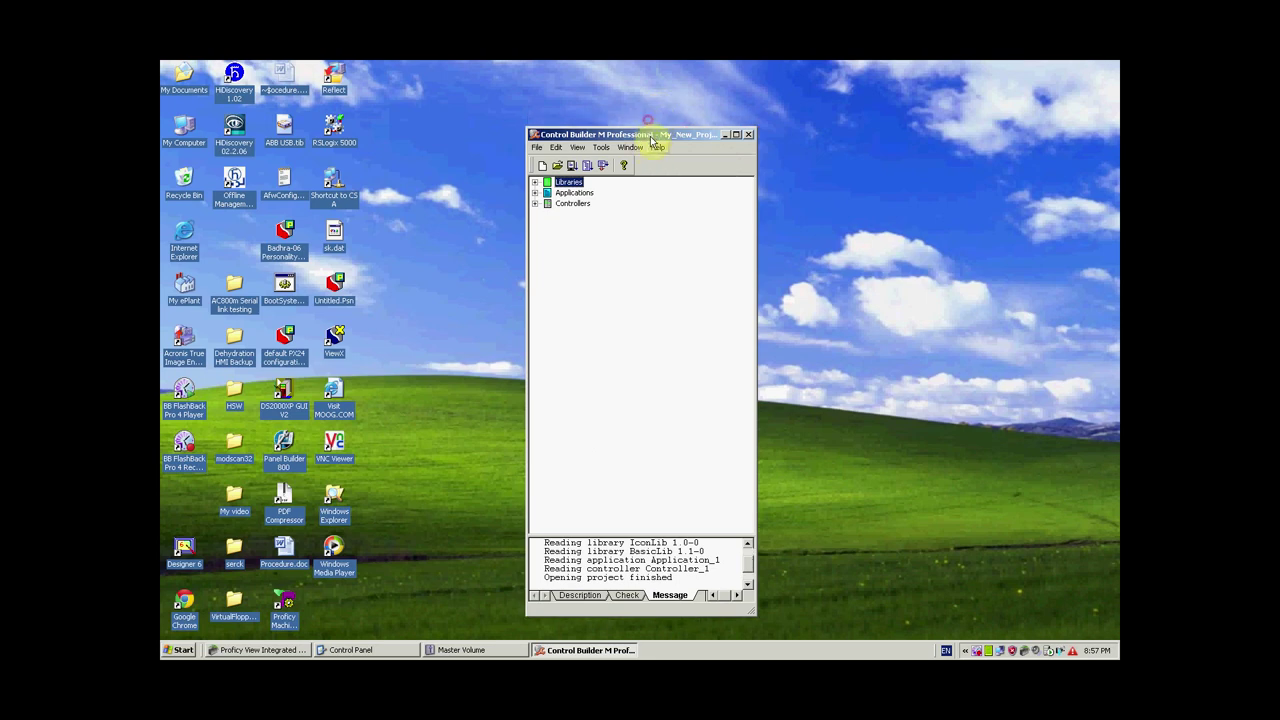
click(583, 193)
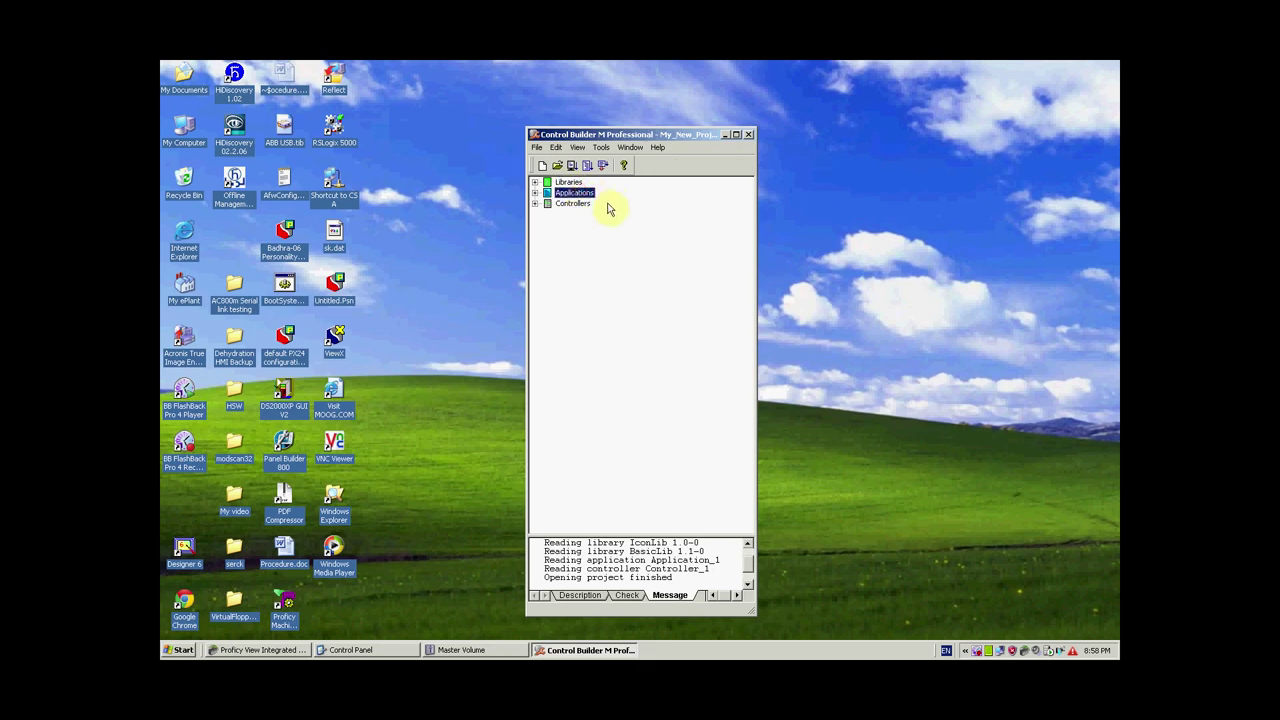
click(570, 204)
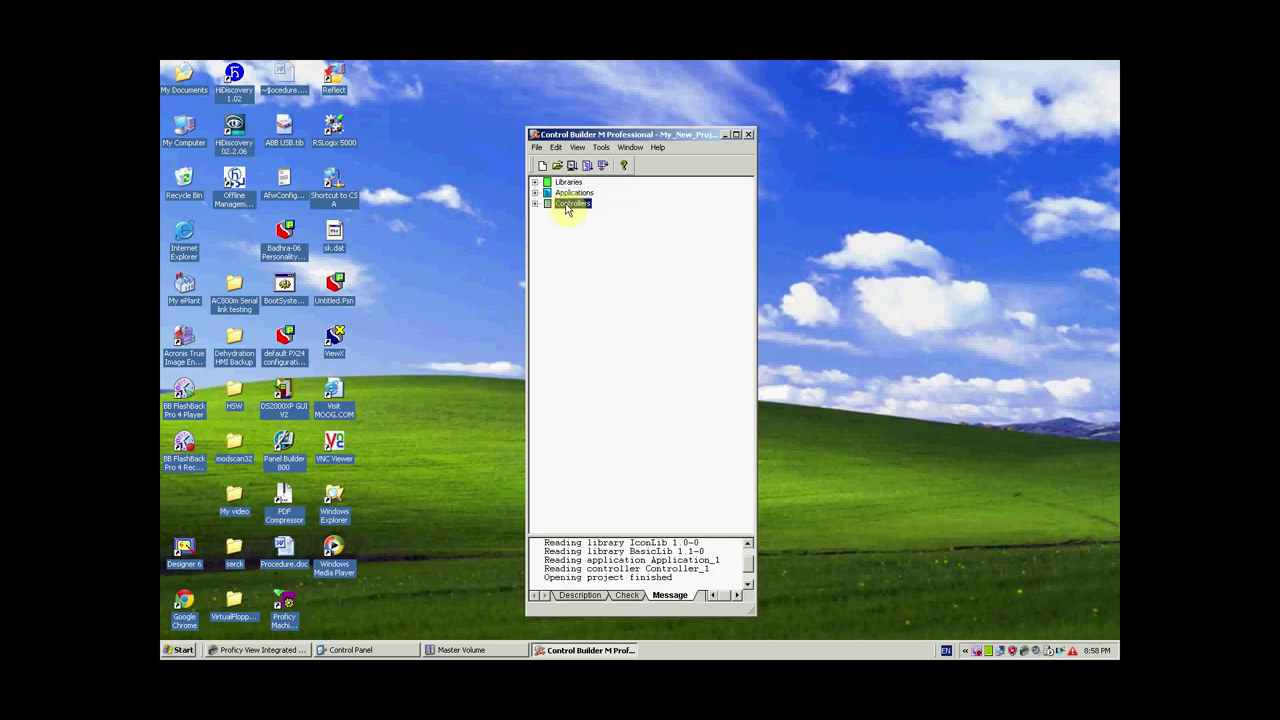
click(534, 182)
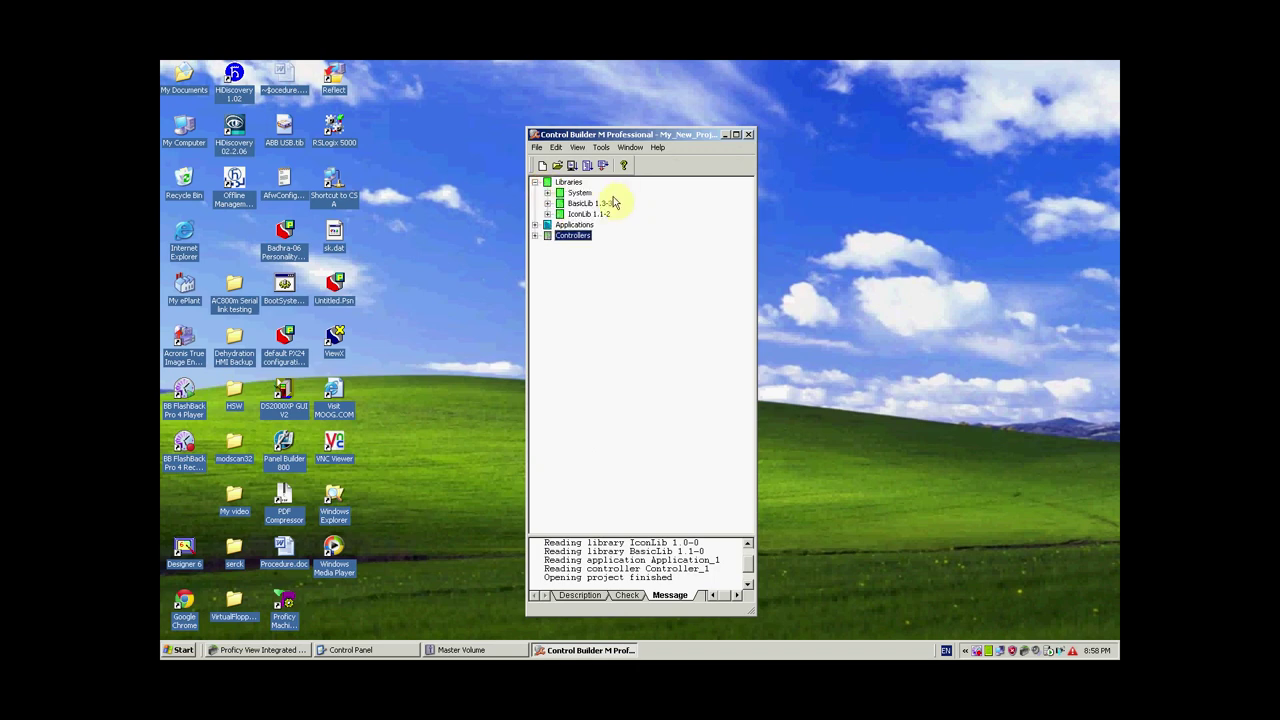
click(535, 182)
click(535, 193)
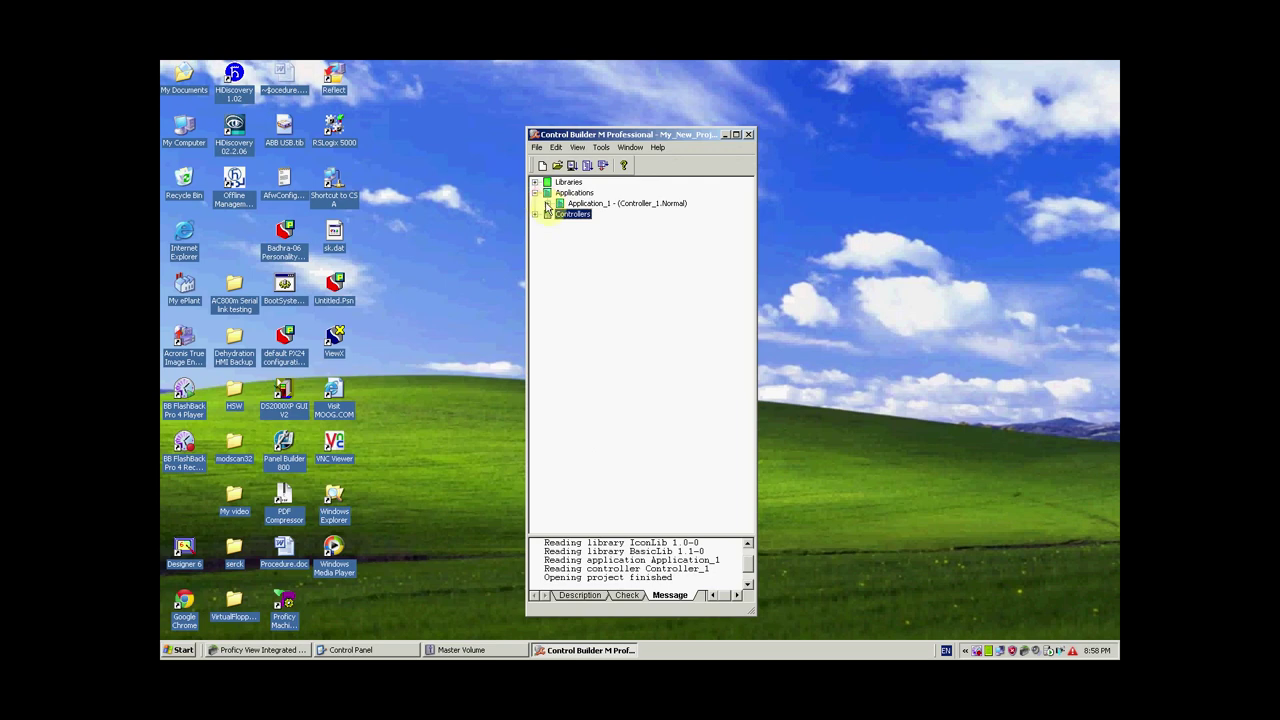
click(547, 203)
click(566, 193)
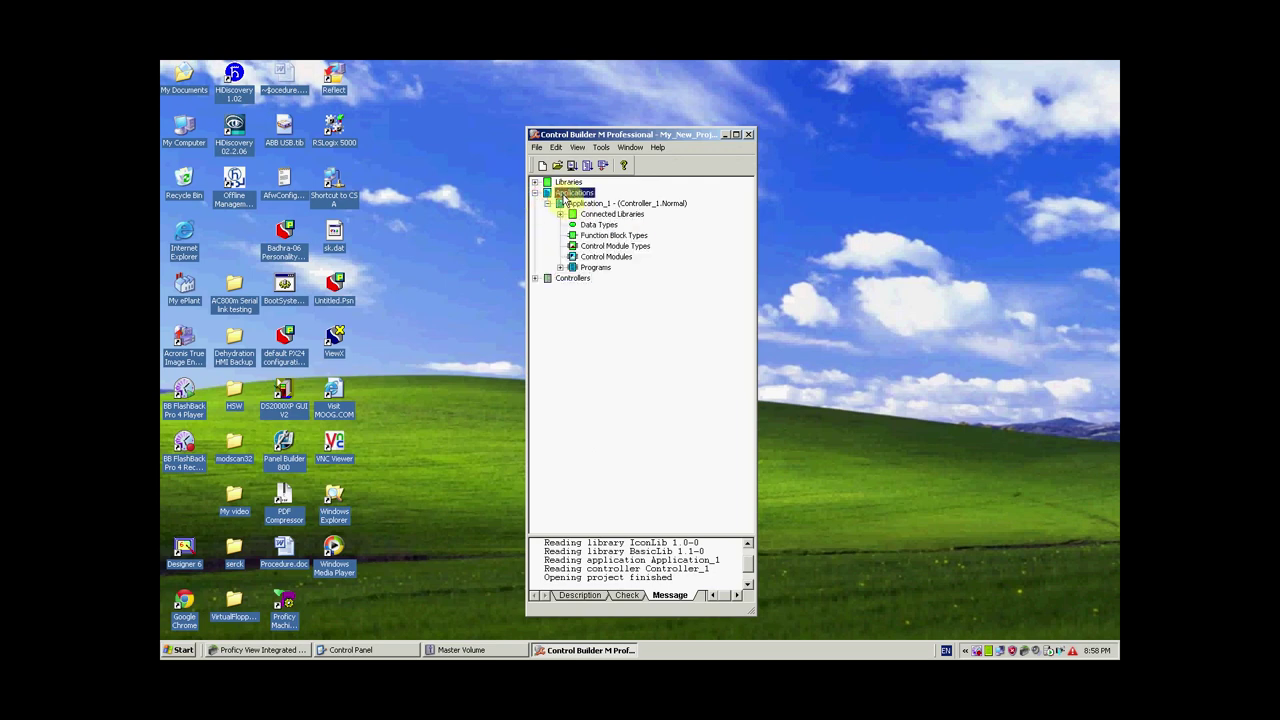
click(560, 268)
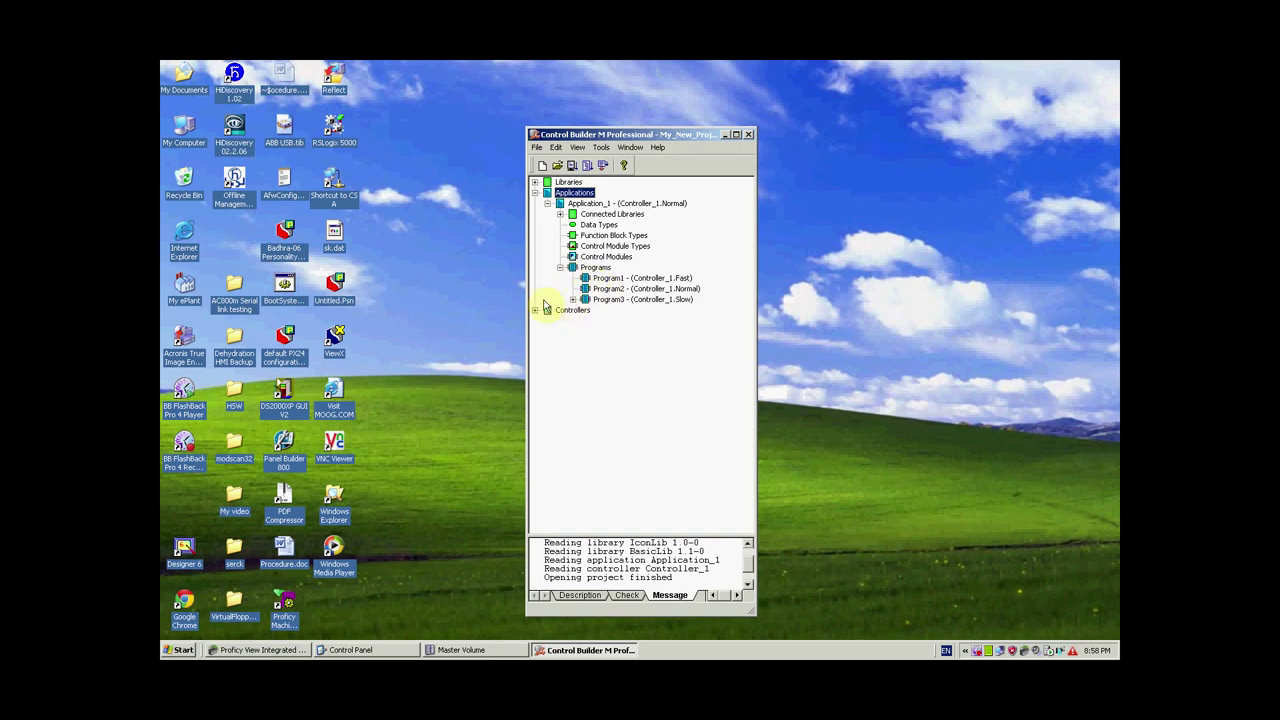
Step: Browse Application_1's Connected Libraries, Data Types and Function Block Types
click(605, 214)
click(566, 182)
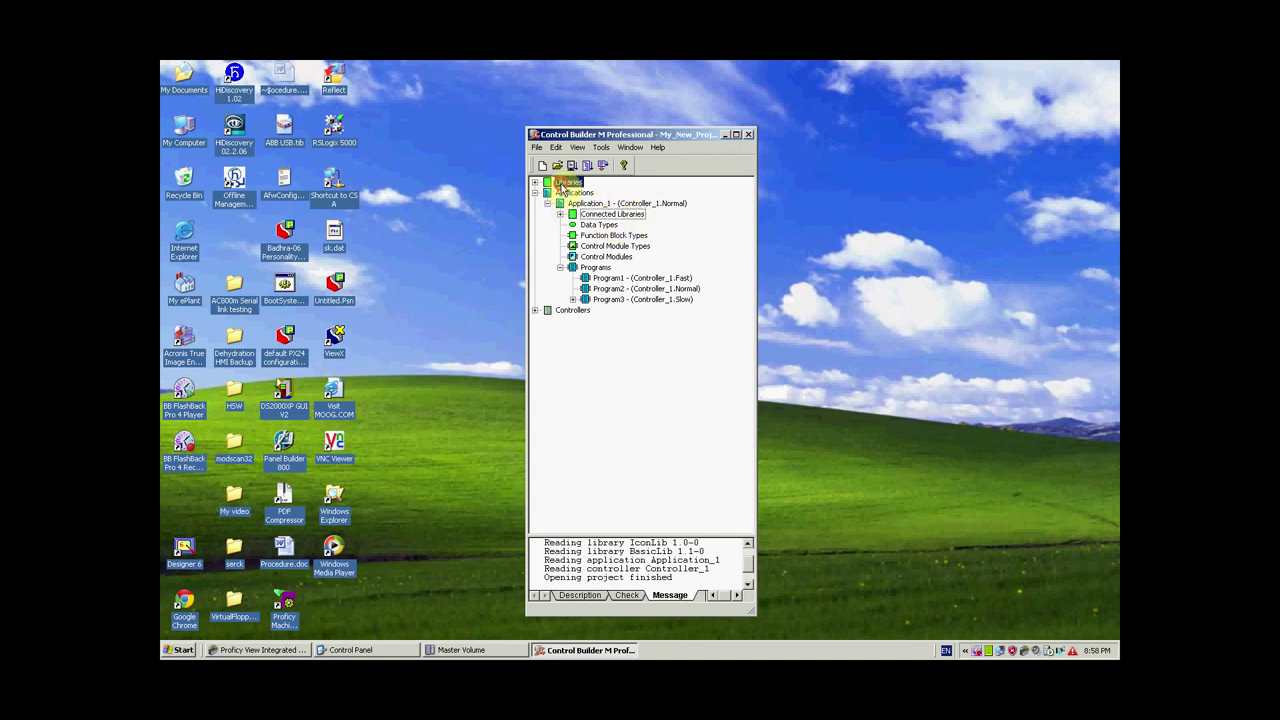
click(604, 237)
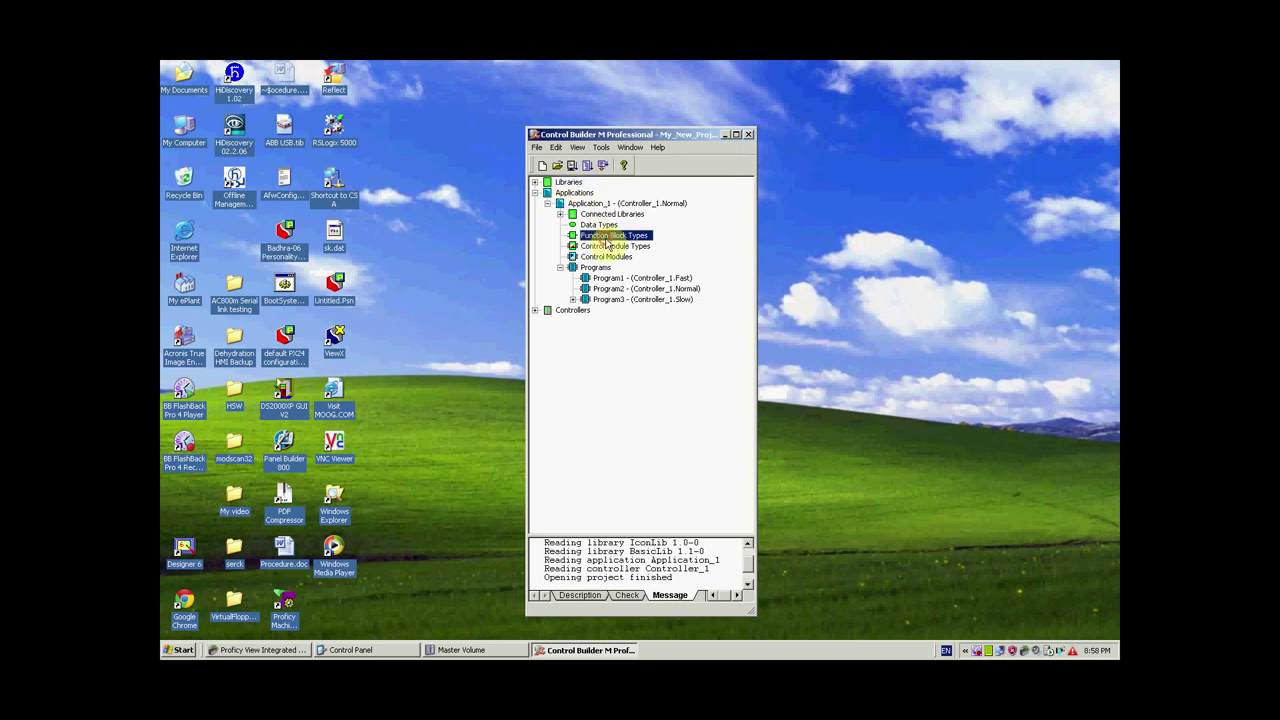
click(593, 225)
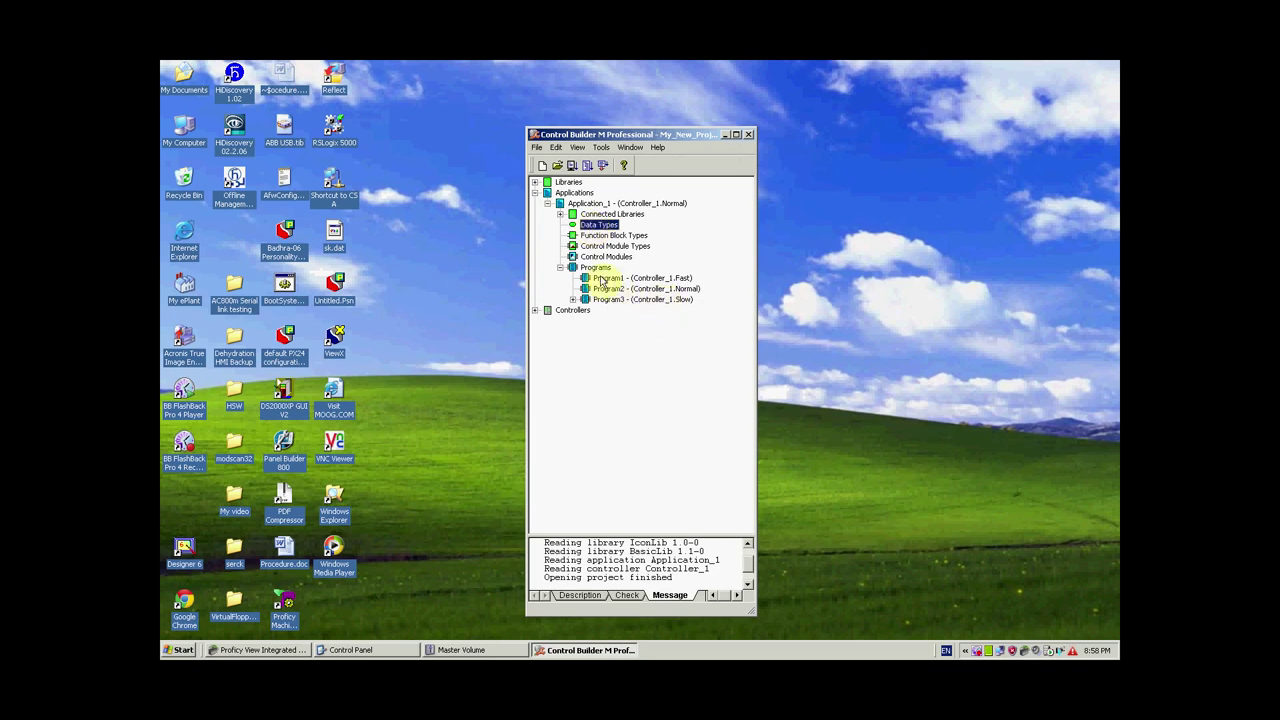
click(595, 268)
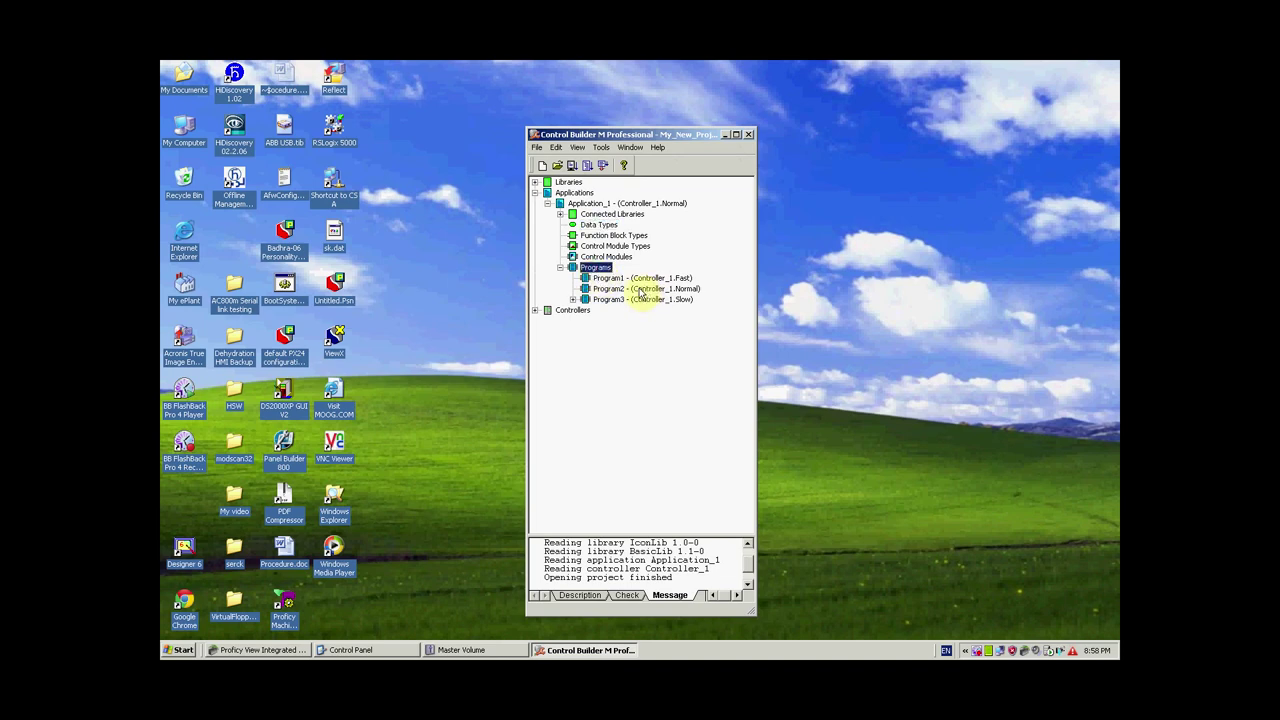
Step: Review Program1, Program2 and Program3 on the Fast, Normal and Slow tasks
click(638, 289)
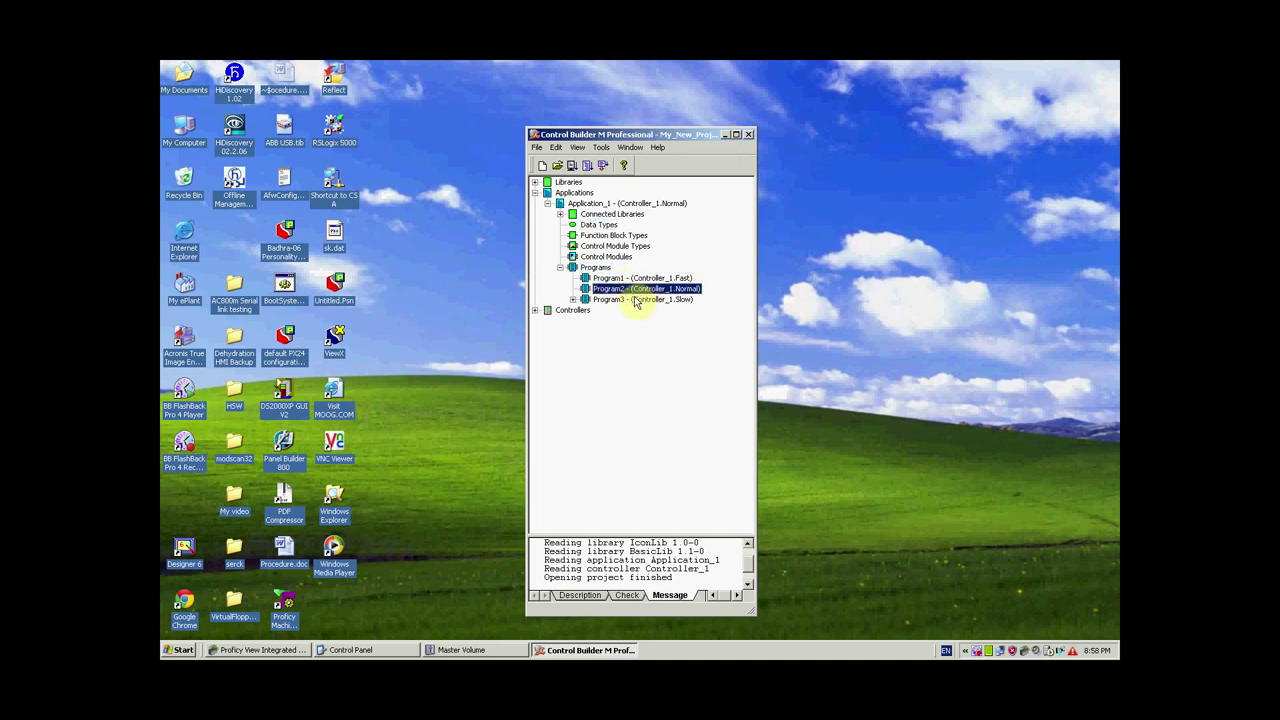
click(636, 300)
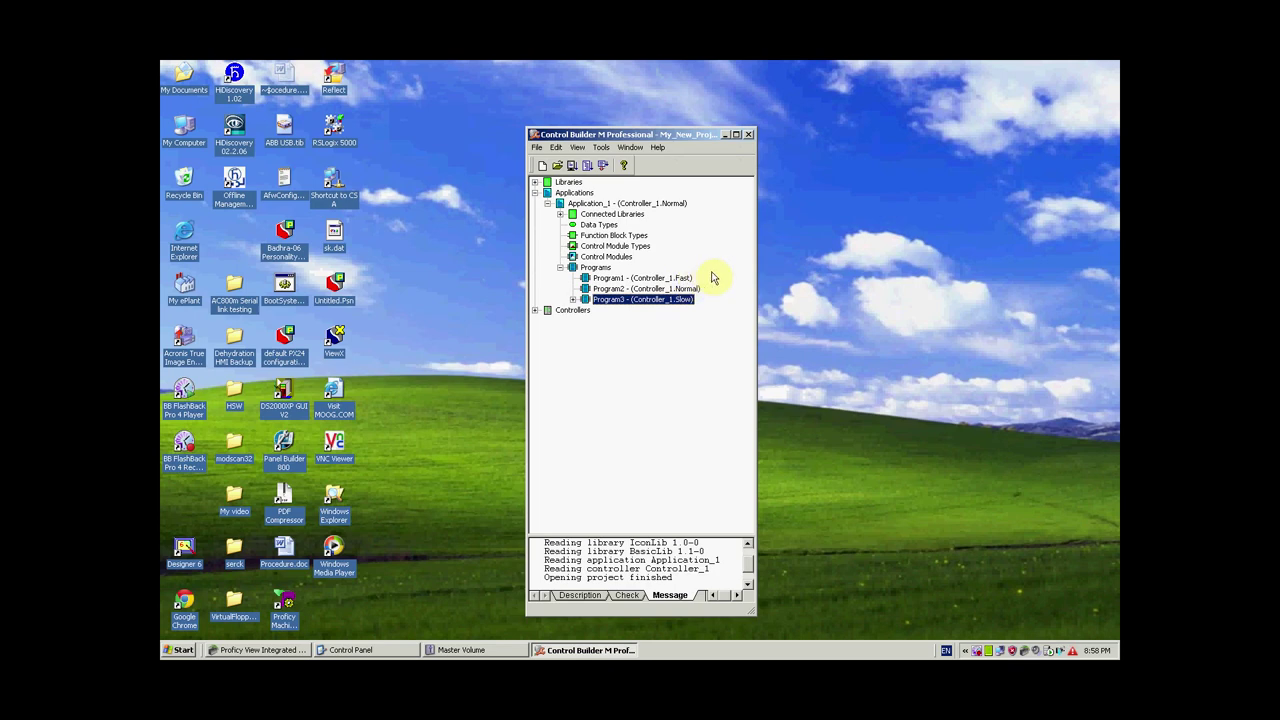
click(690, 278)
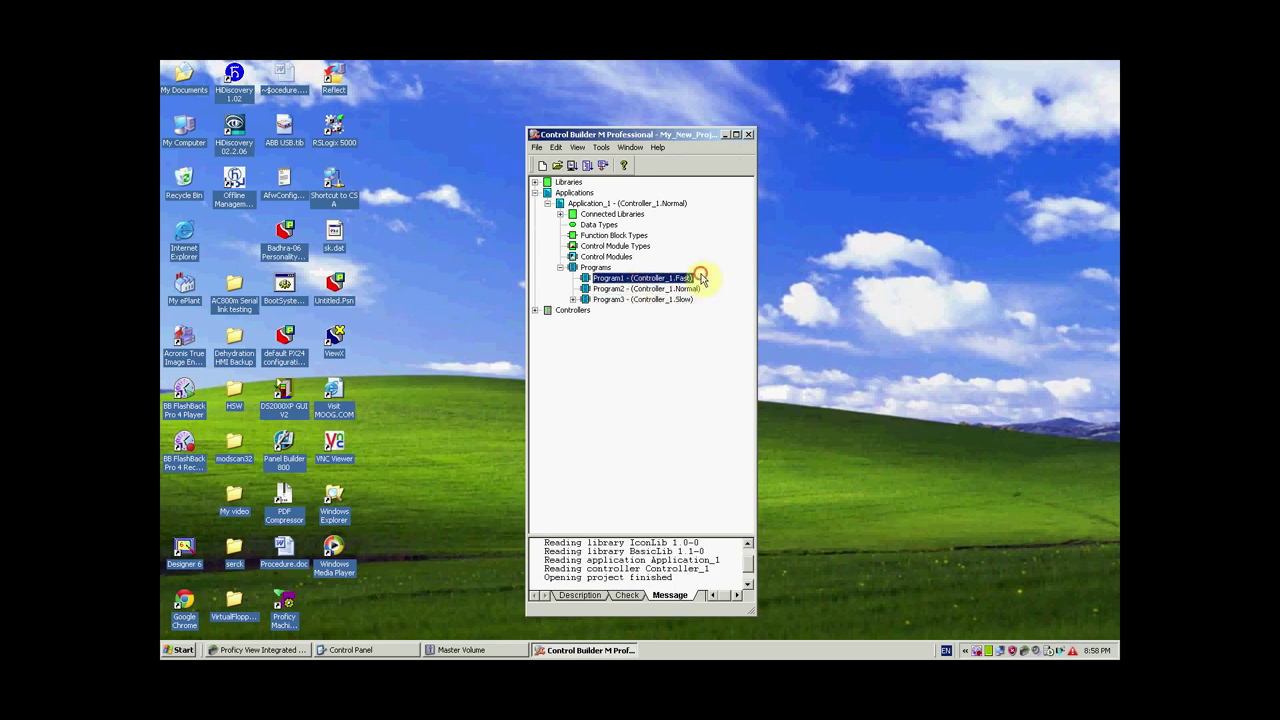
click(690, 289)
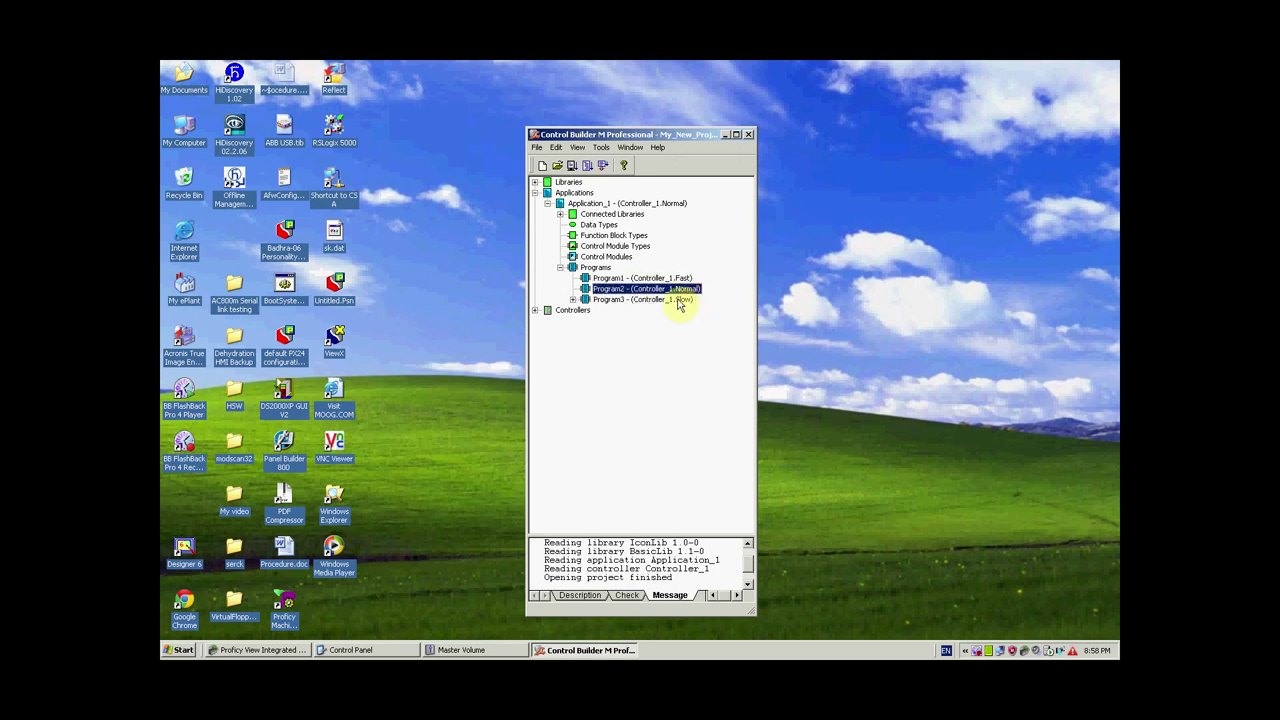
click(679, 302)
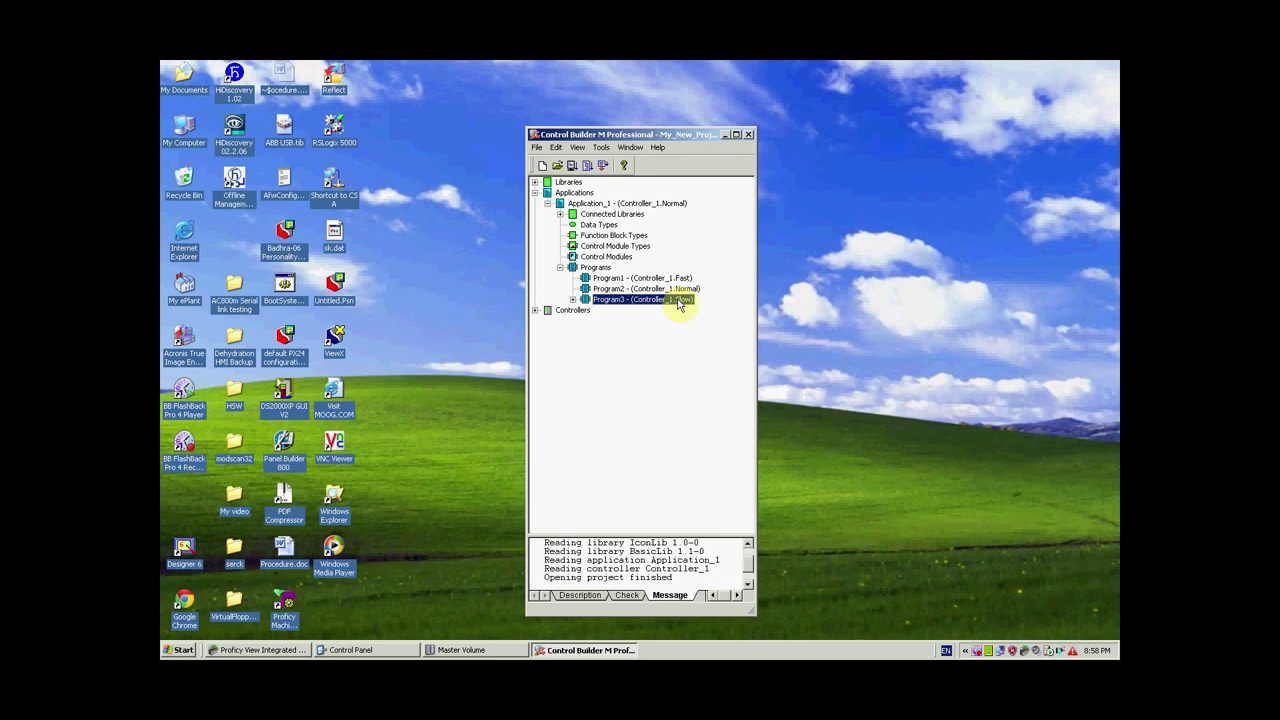
click(560, 268)
click(560, 268)
double_click(613, 279)
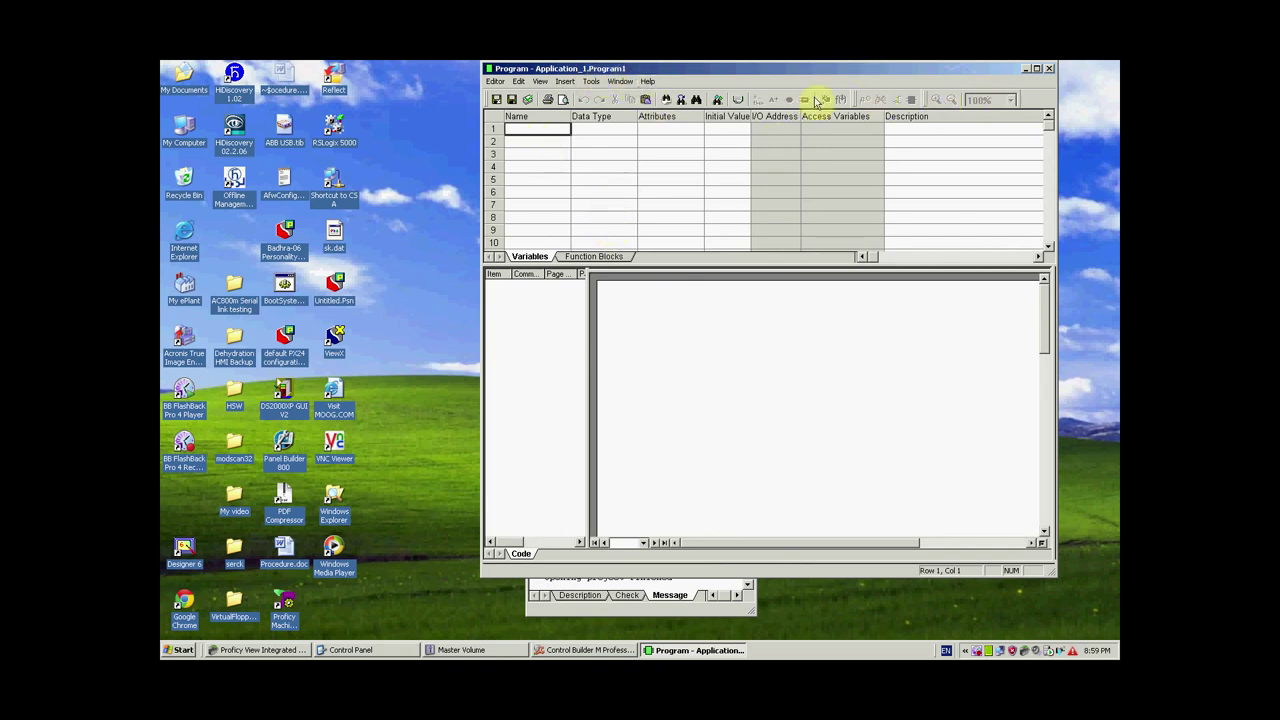
click(525, 166)
click(517, 180)
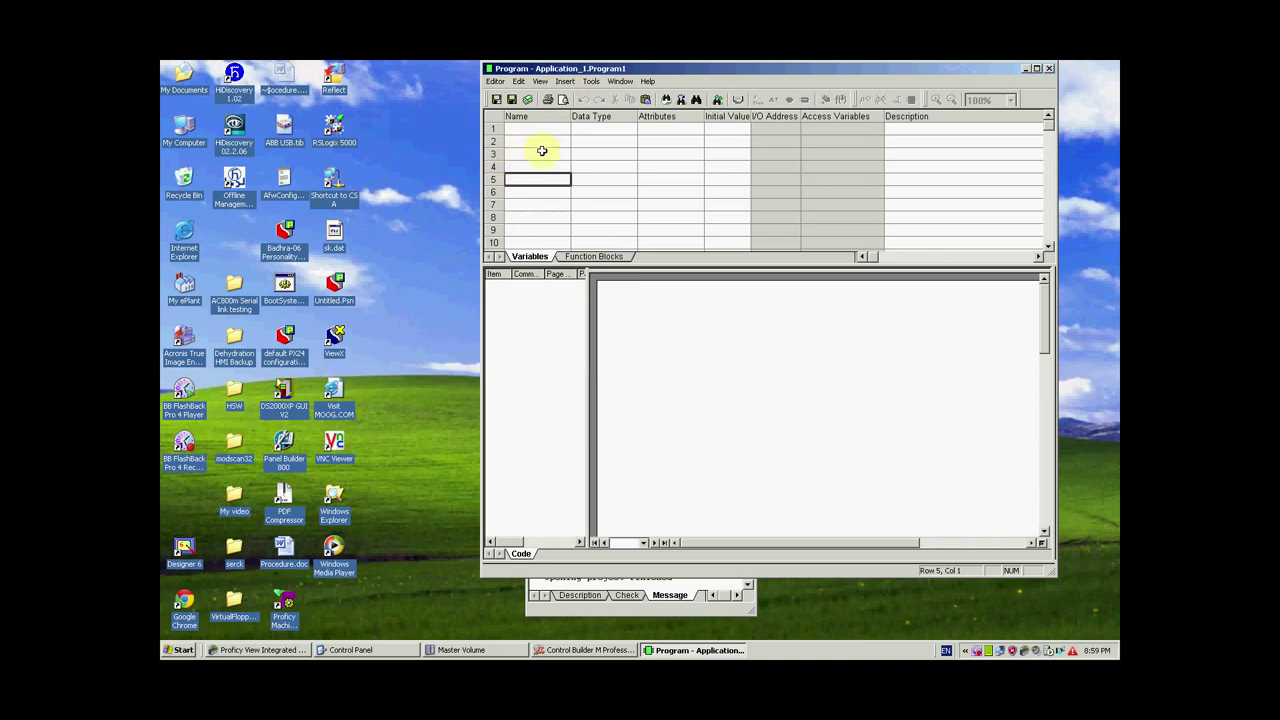
click(582, 257)
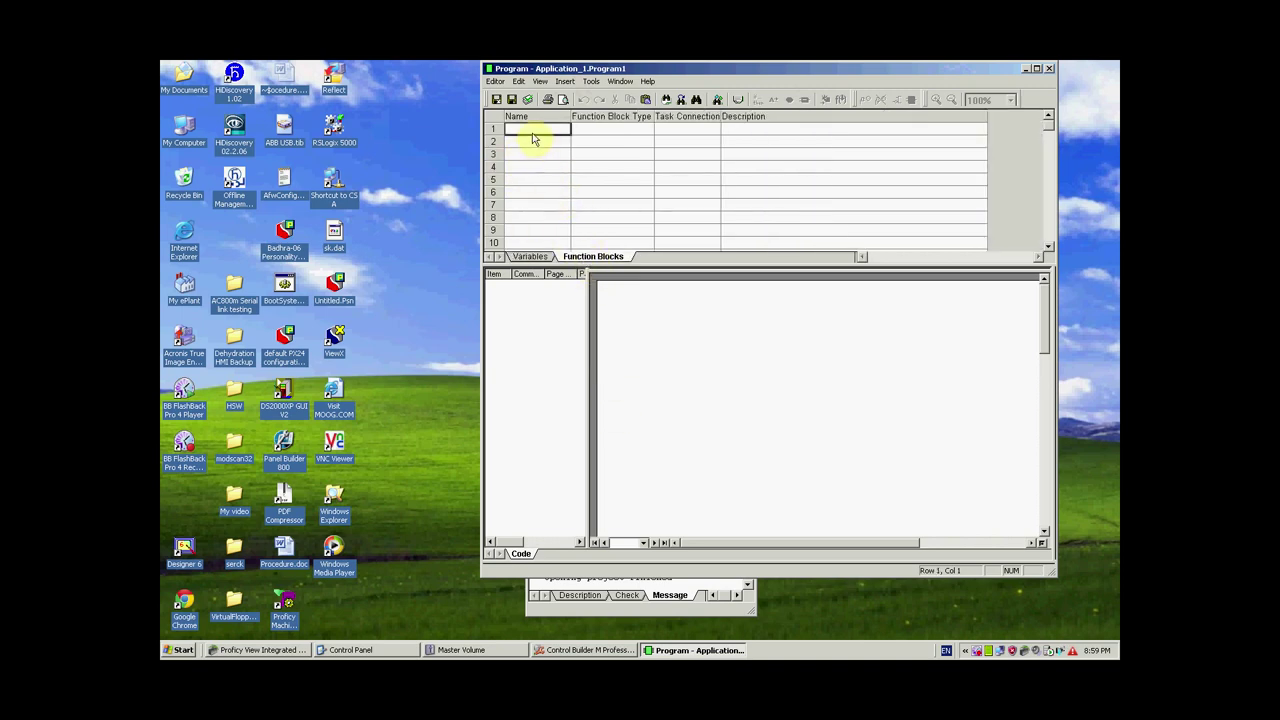
click(527, 163)
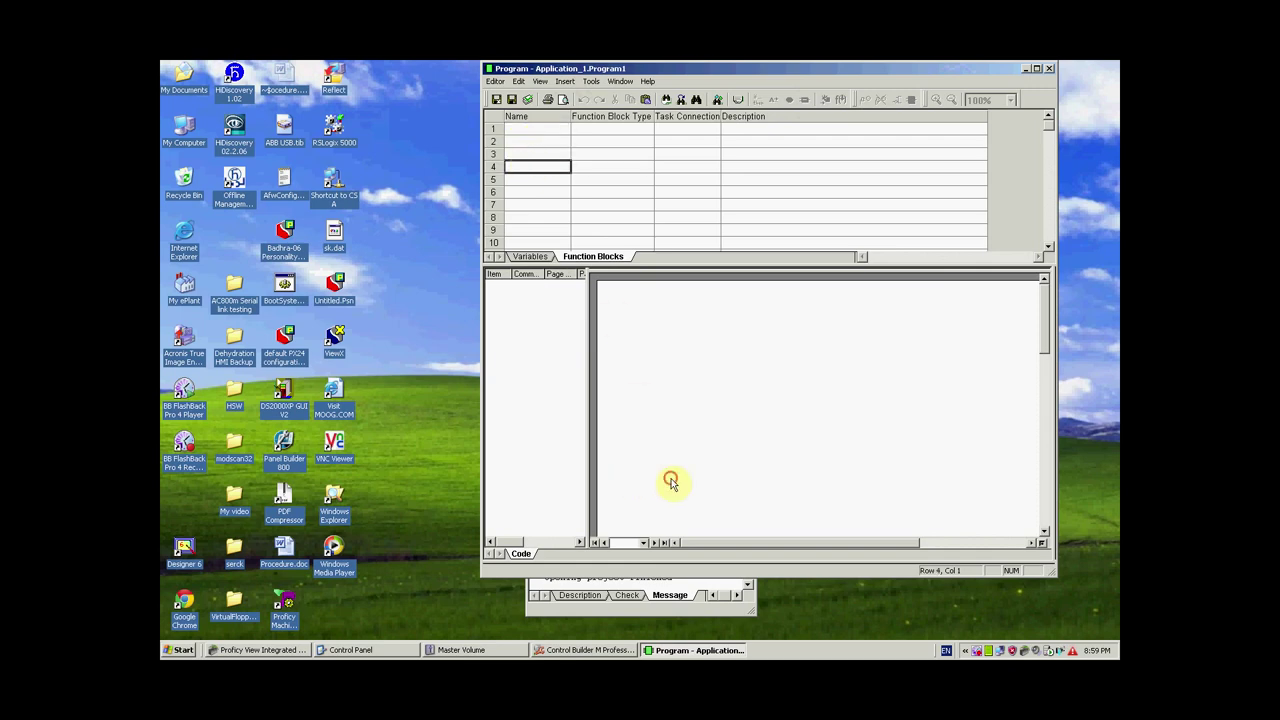
click(671, 480)
drag(588, 508, 792, 510)
click(590, 418)
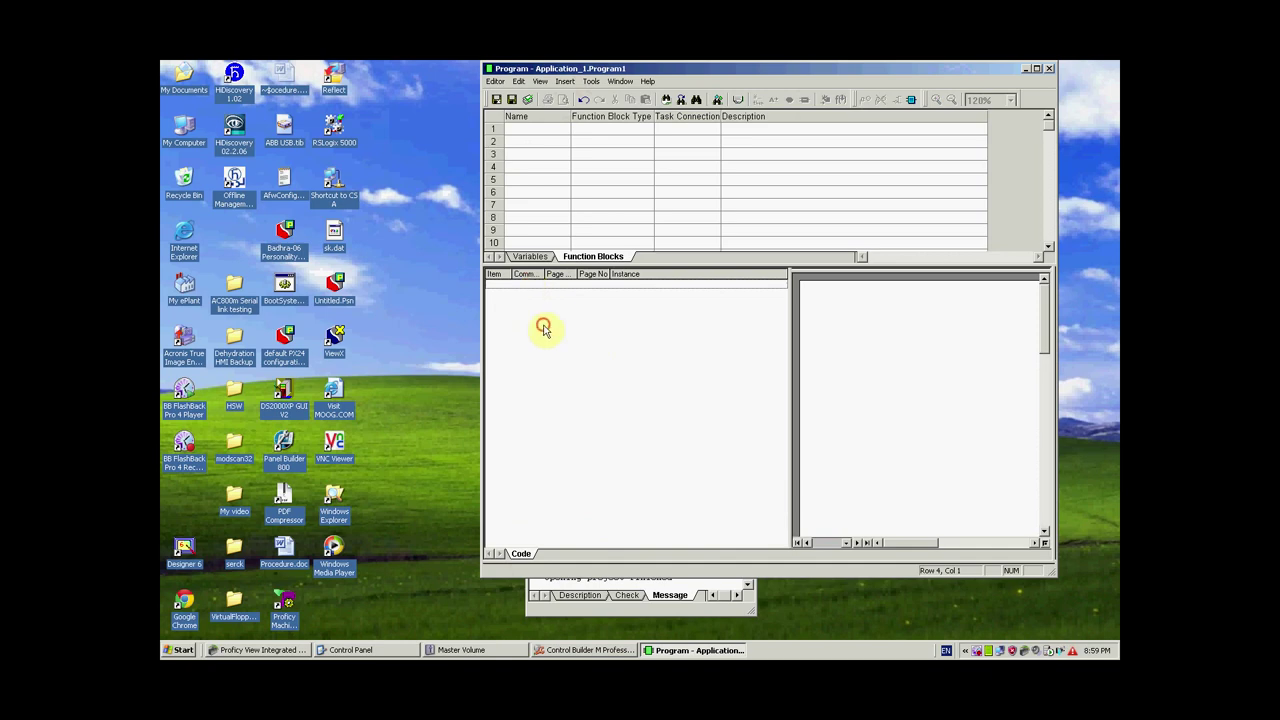
click(1049, 68)
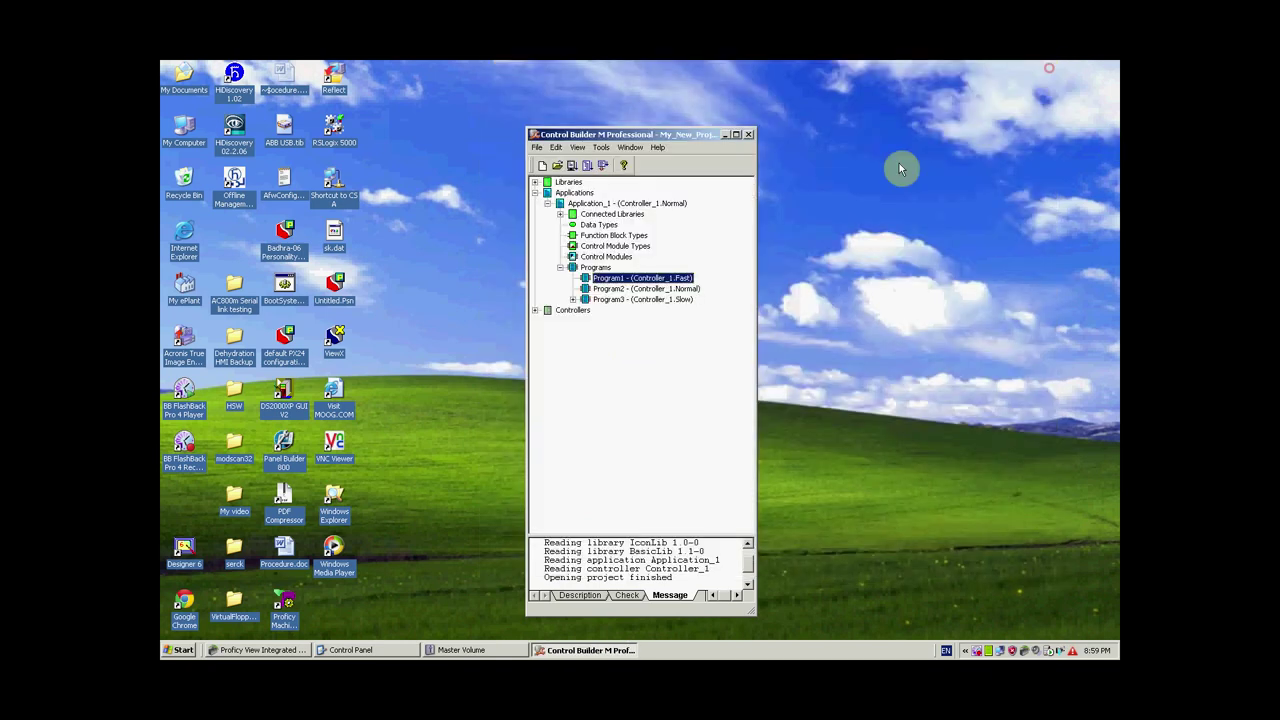
Step: Expand Controller_1's Hardware AC 800M and select the PM860 / TP830 CPU unit
click(533, 194)
click(535, 204)
click(547, 214)
click(560, 235)
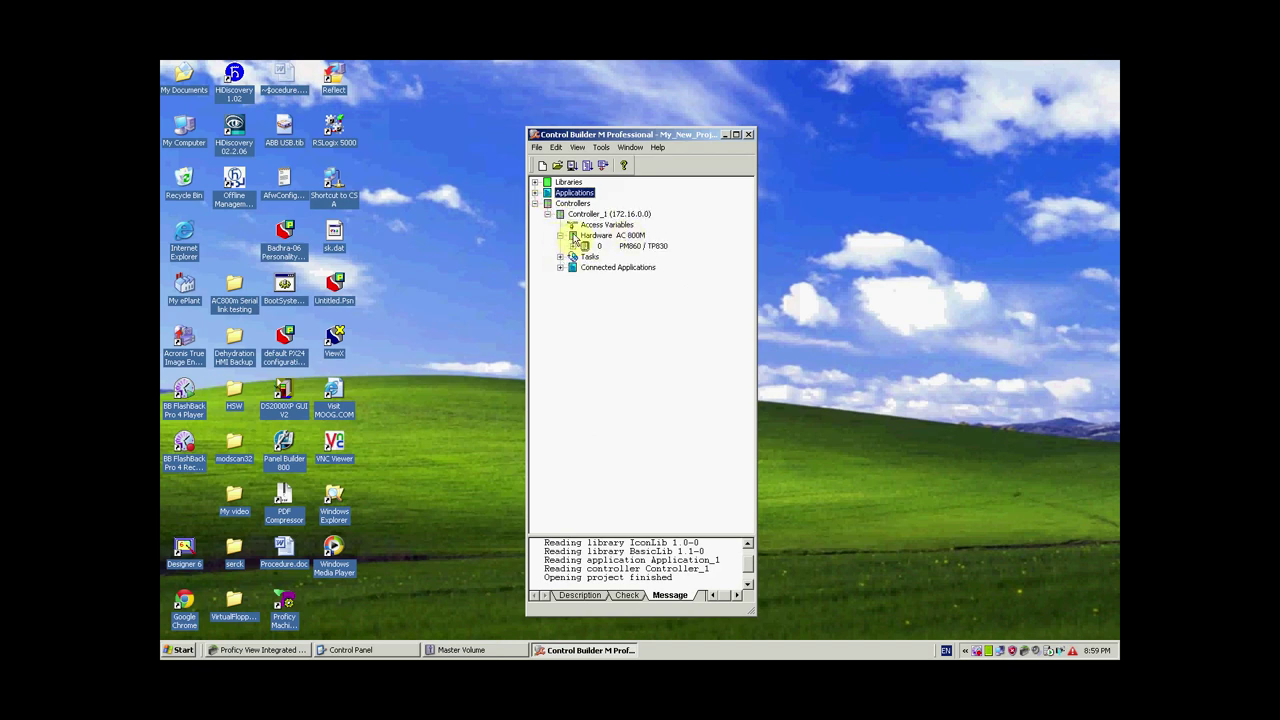
click(573, 247)
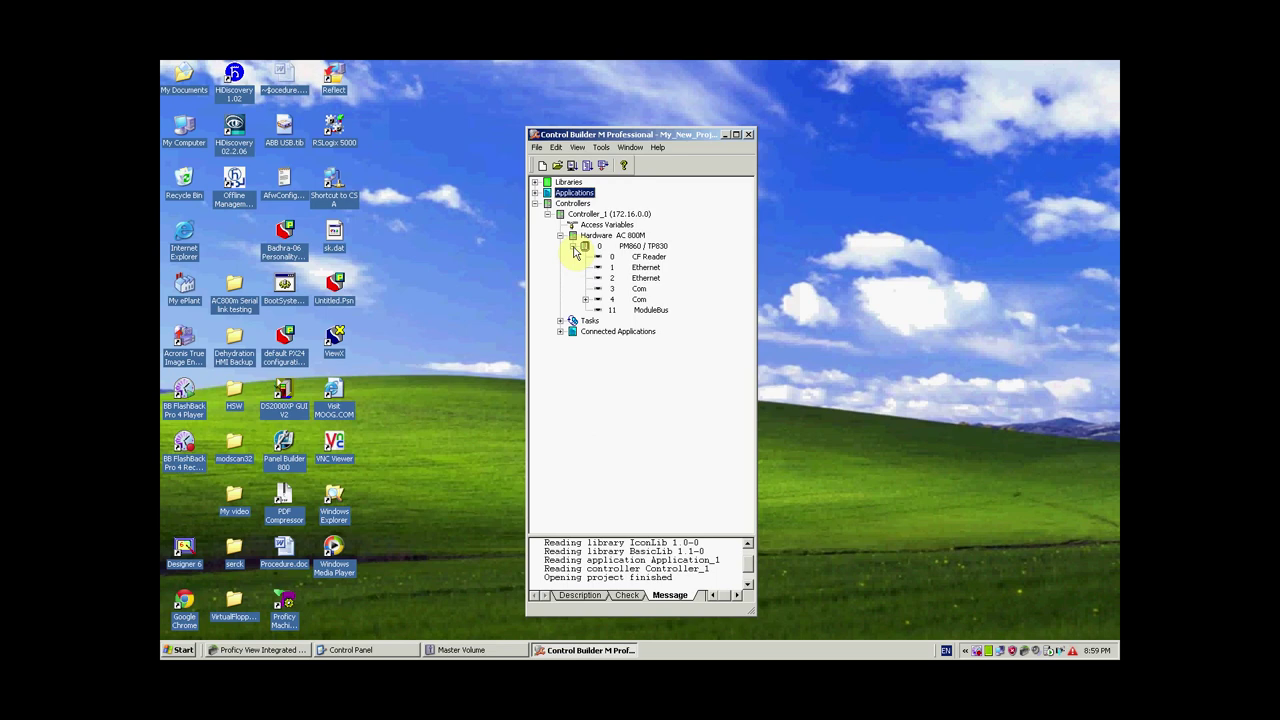
click(648, 247)
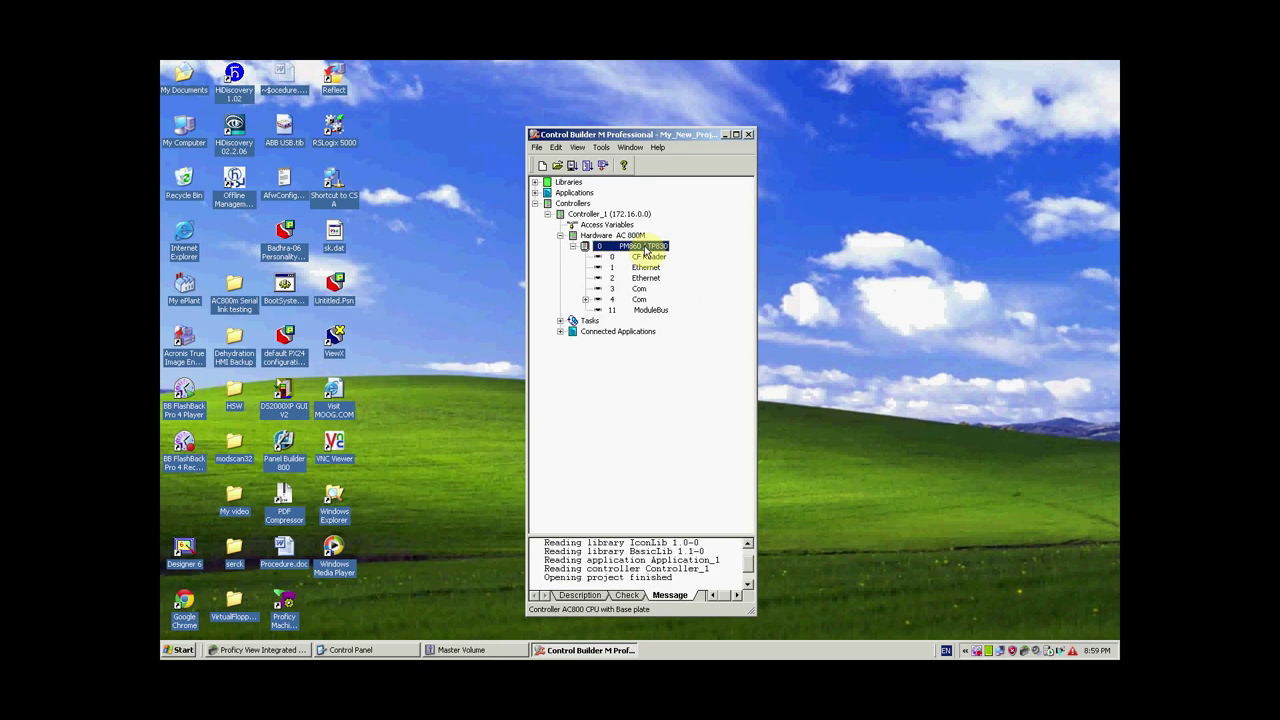
Step: Replace the PM860 / TP830 with a PM864 / TP830 and confirm with Yes
right_click(646, 251)
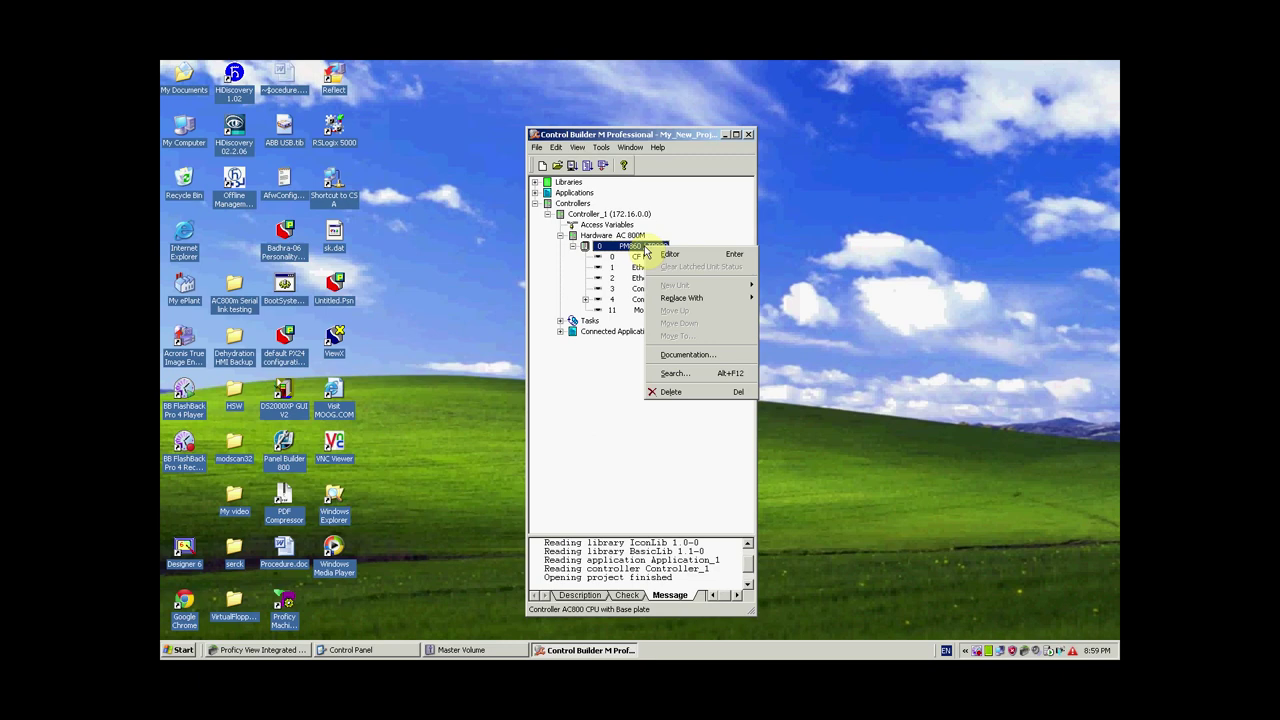
mouse_move(700, 297)
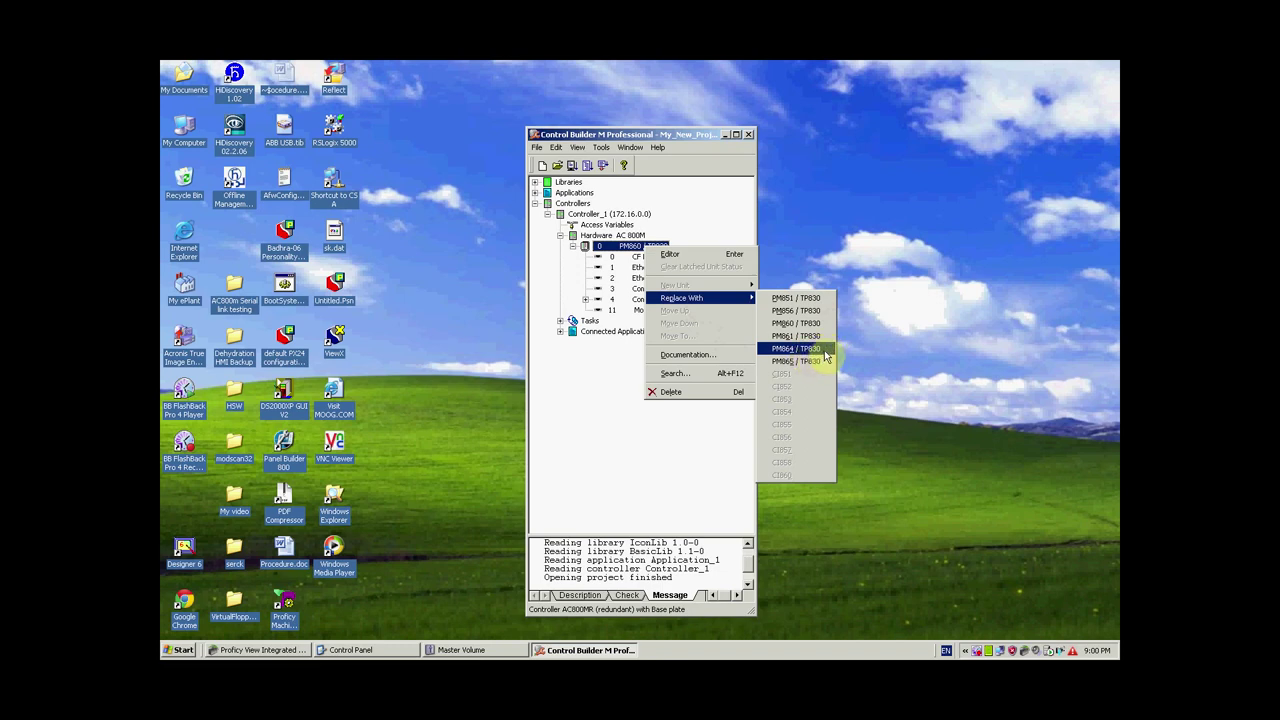
click(824, 351)
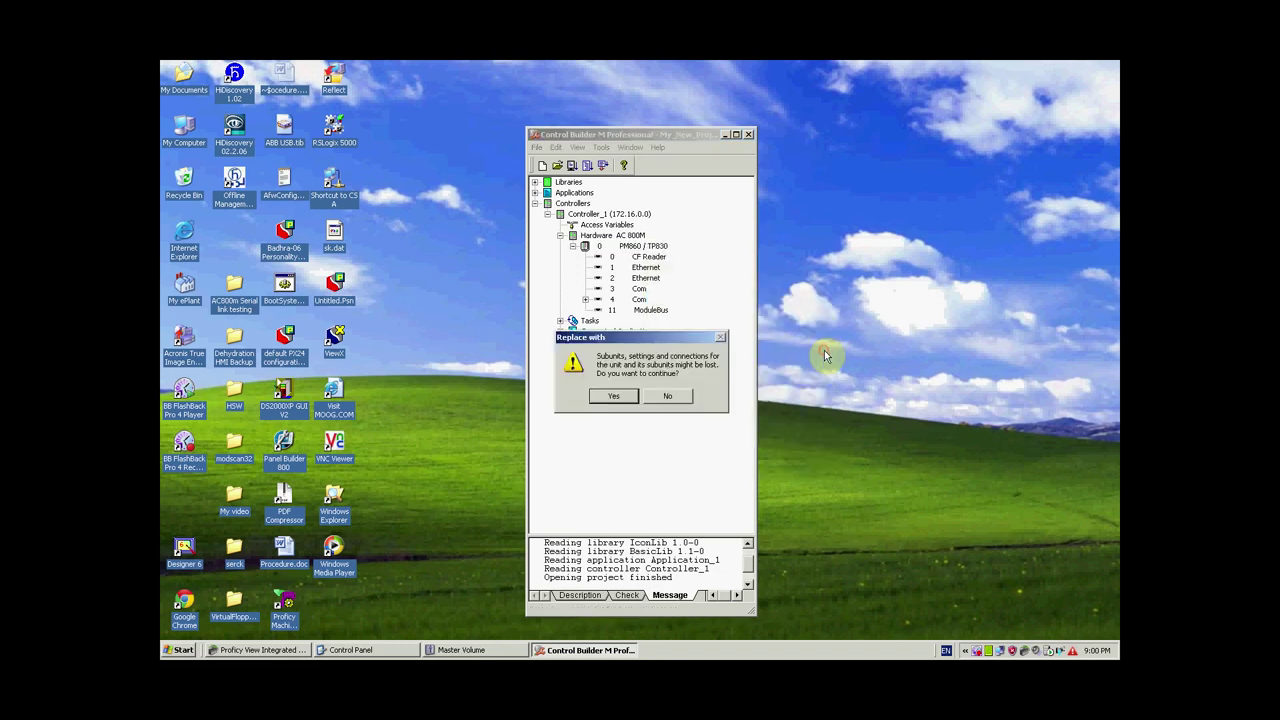
click(610, 398)
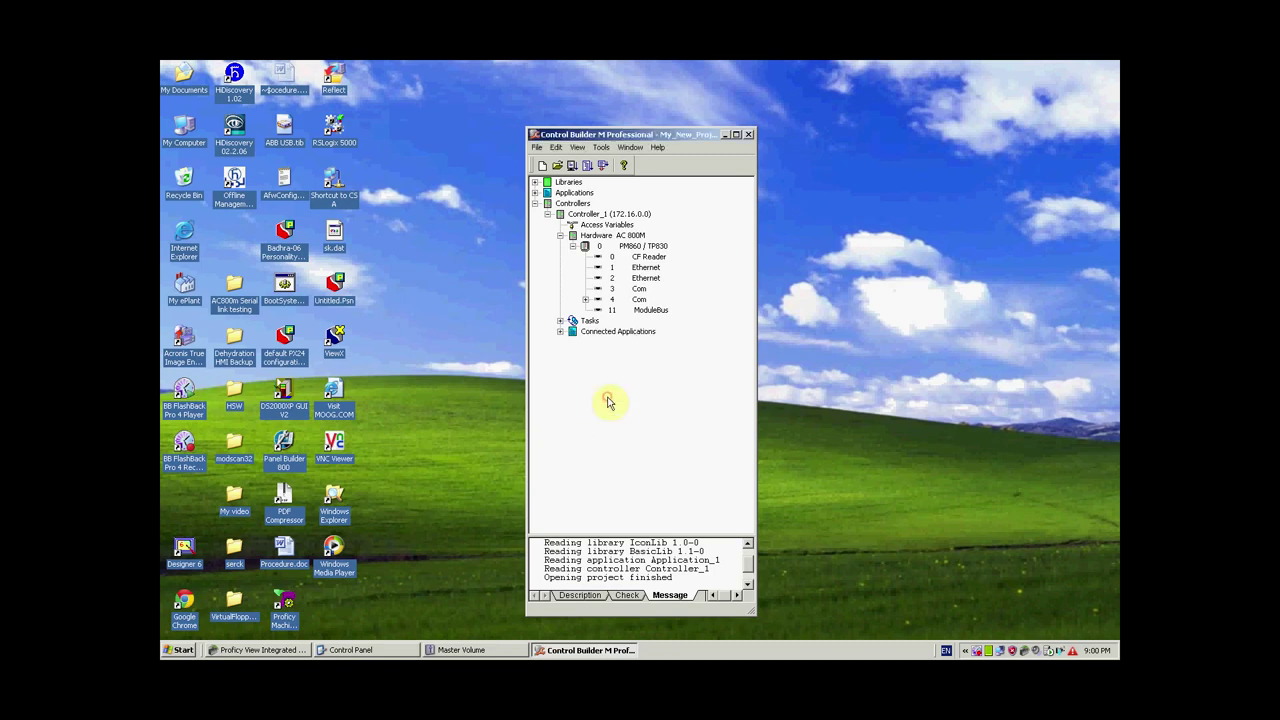
click(573, 246)
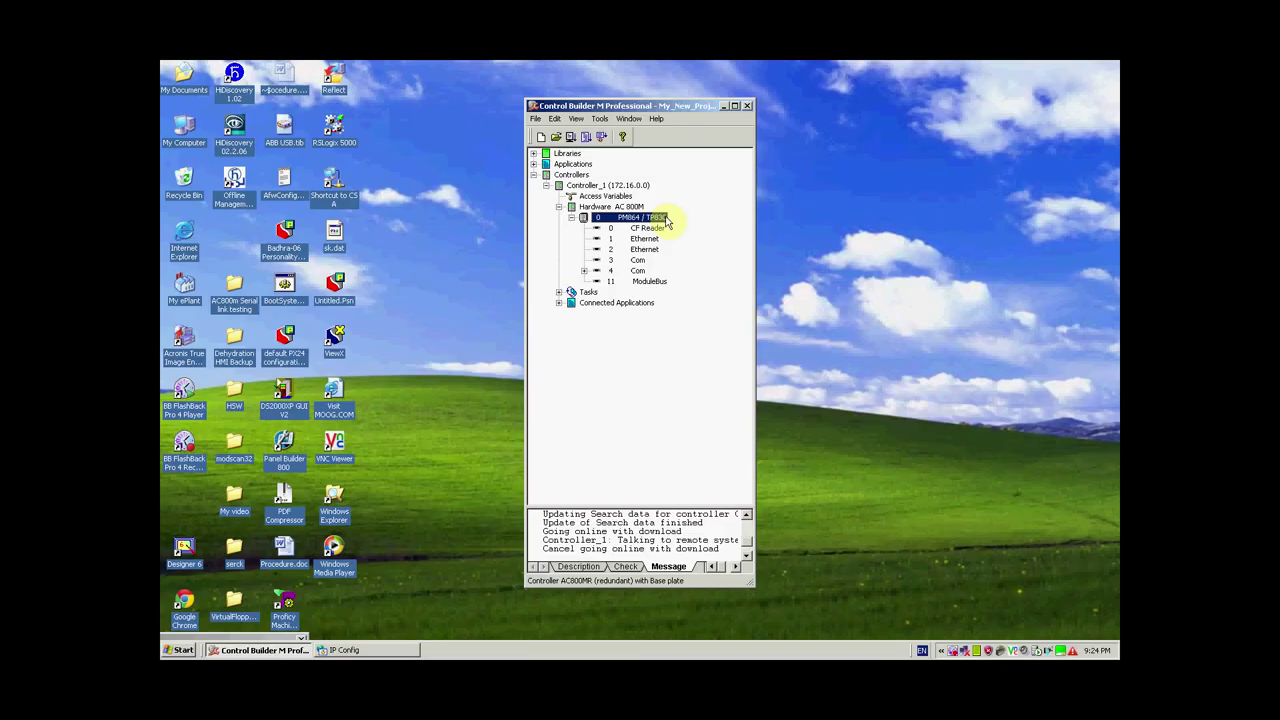
click(655, 229)
click(643, 239)
click(643, 249)
click(638, 260)
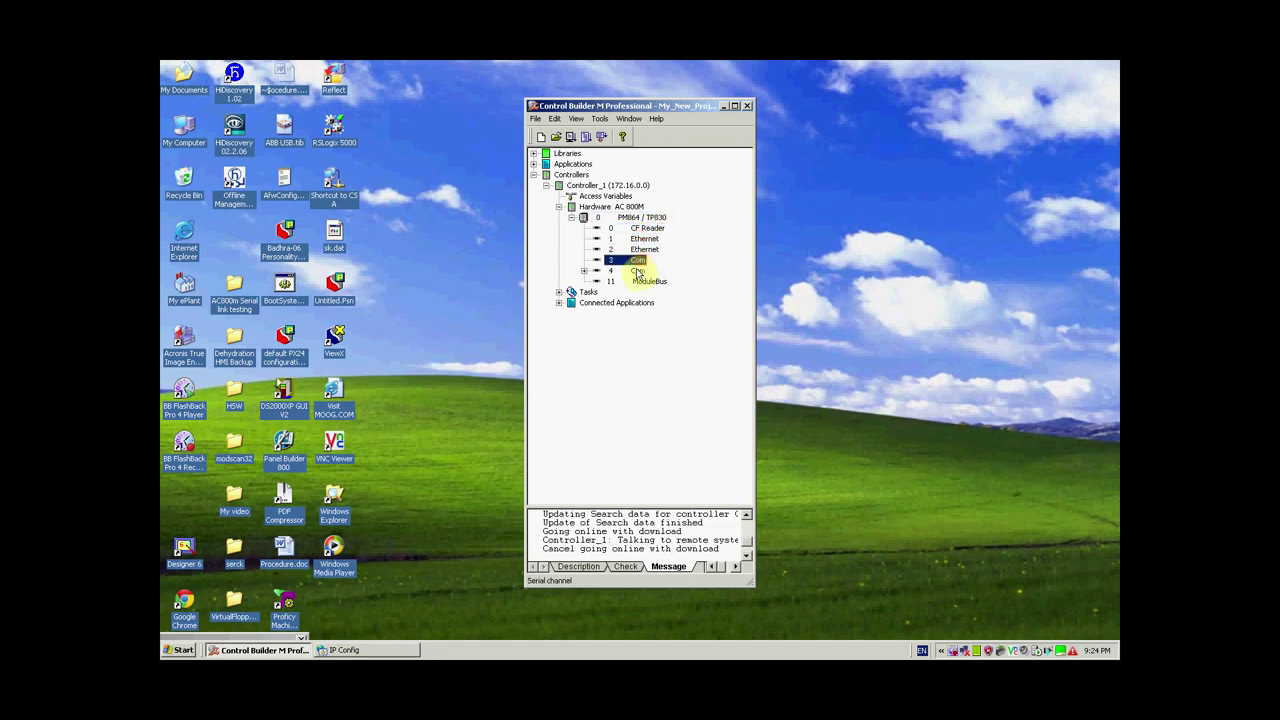
click(637, 271)
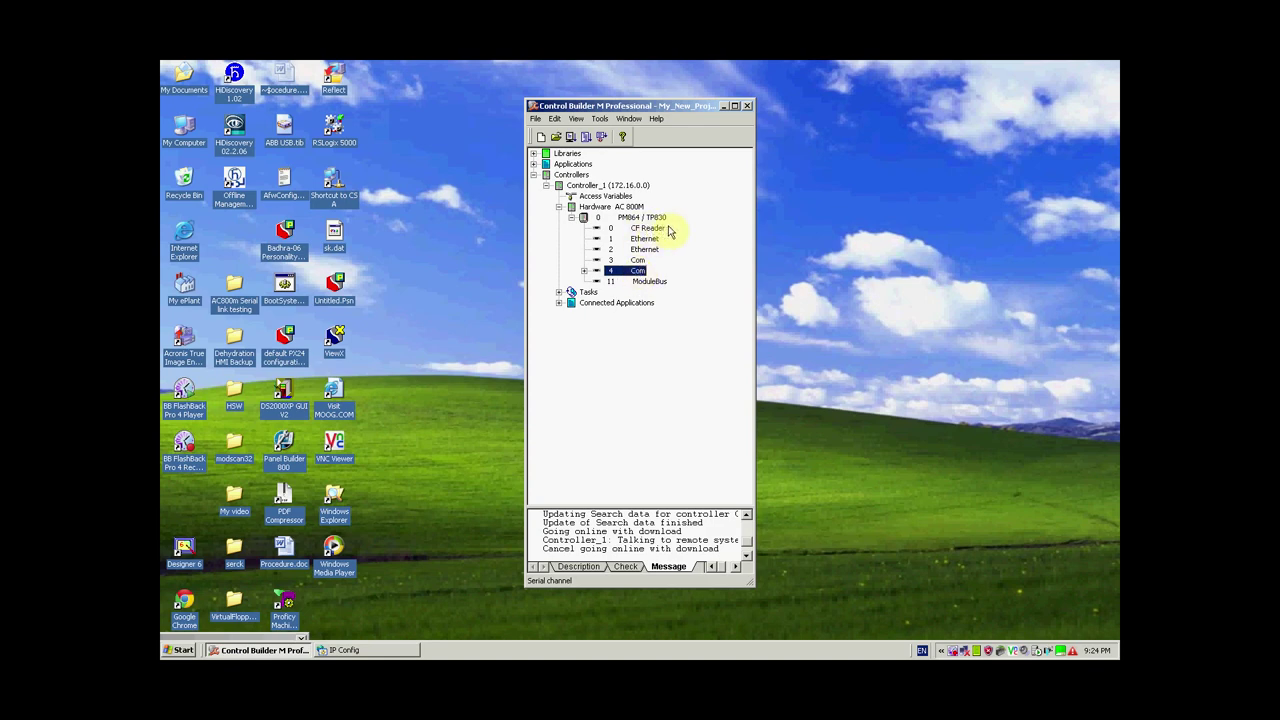
click(659, 229)
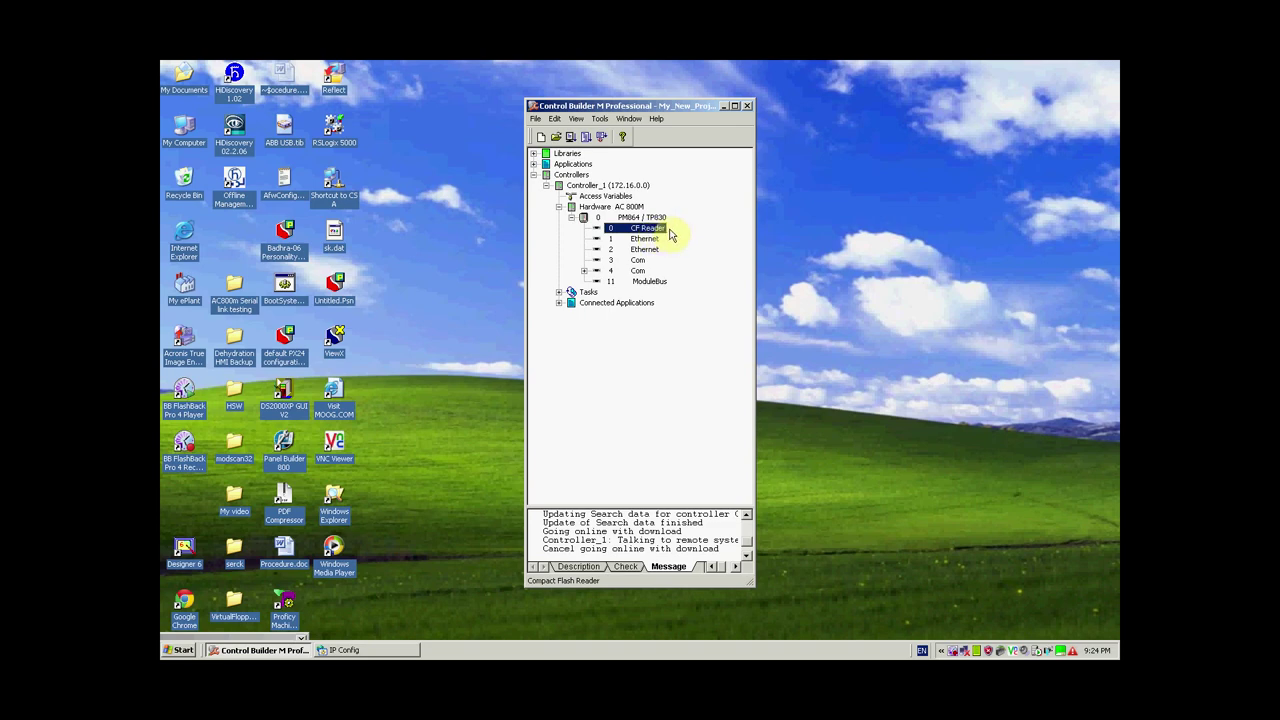
click(644, 239)
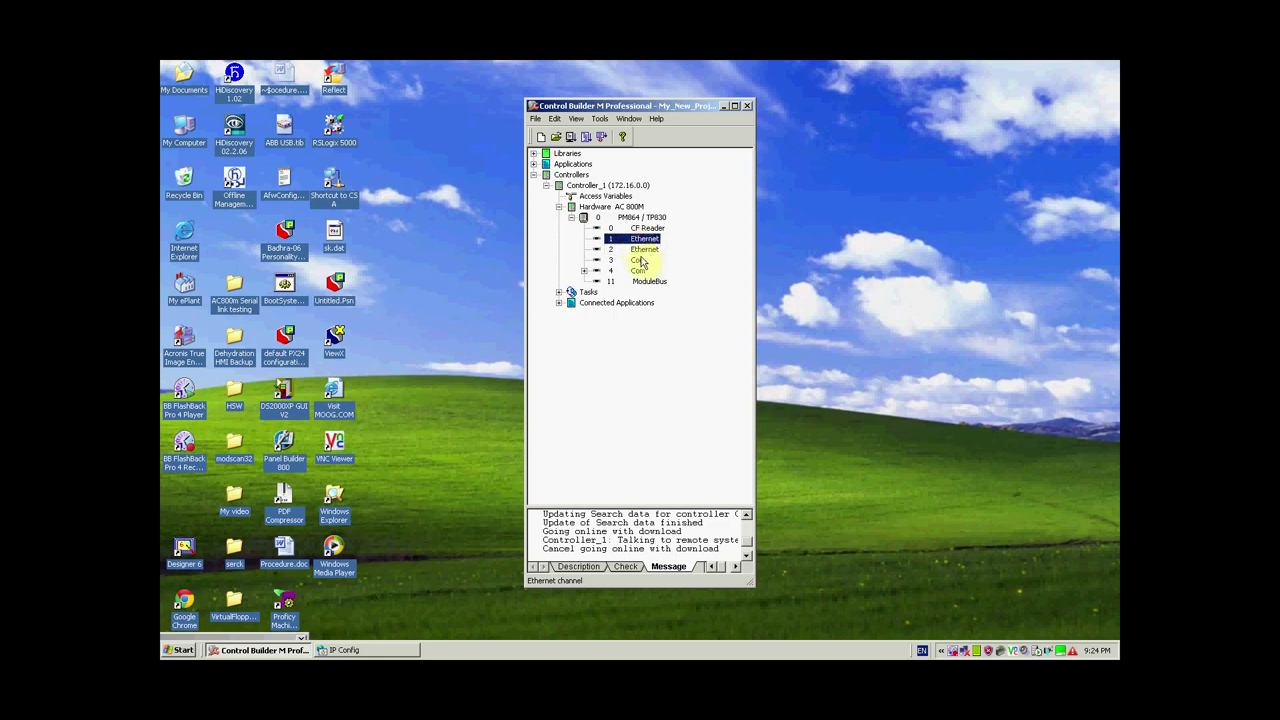
click(637, 260)
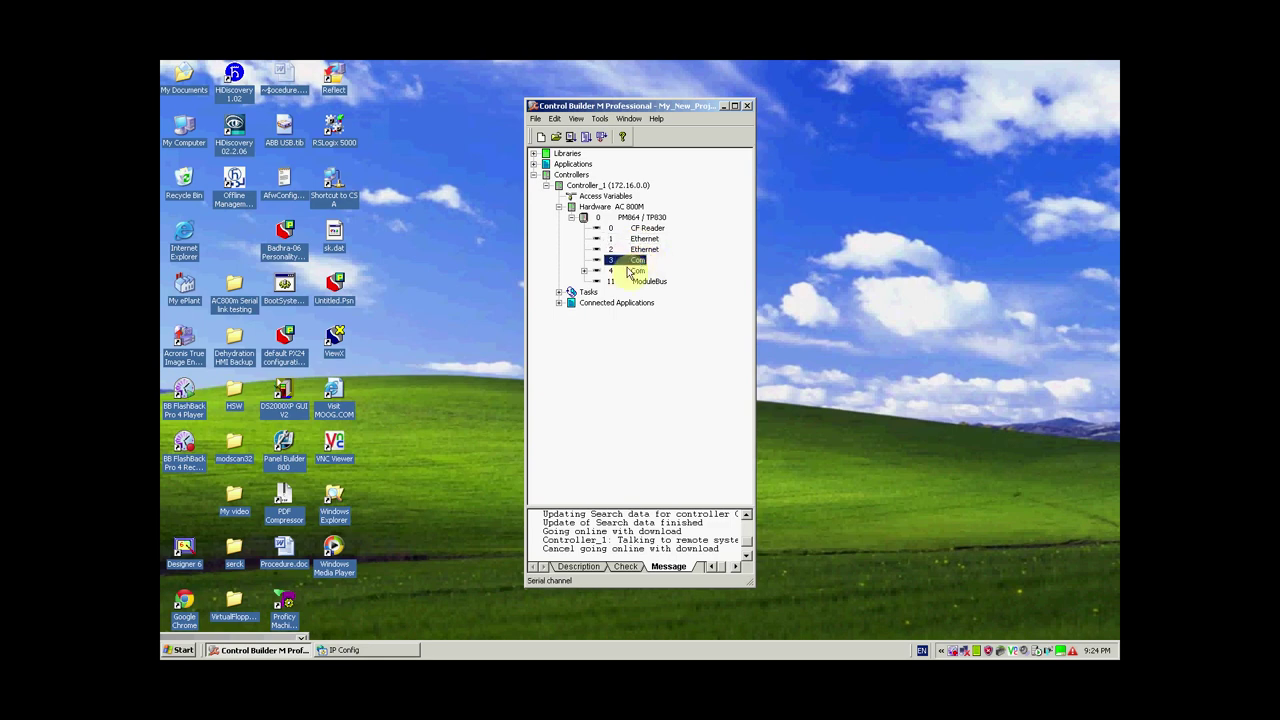
click(636, 270)
click(634, 260)
click(638, 271)
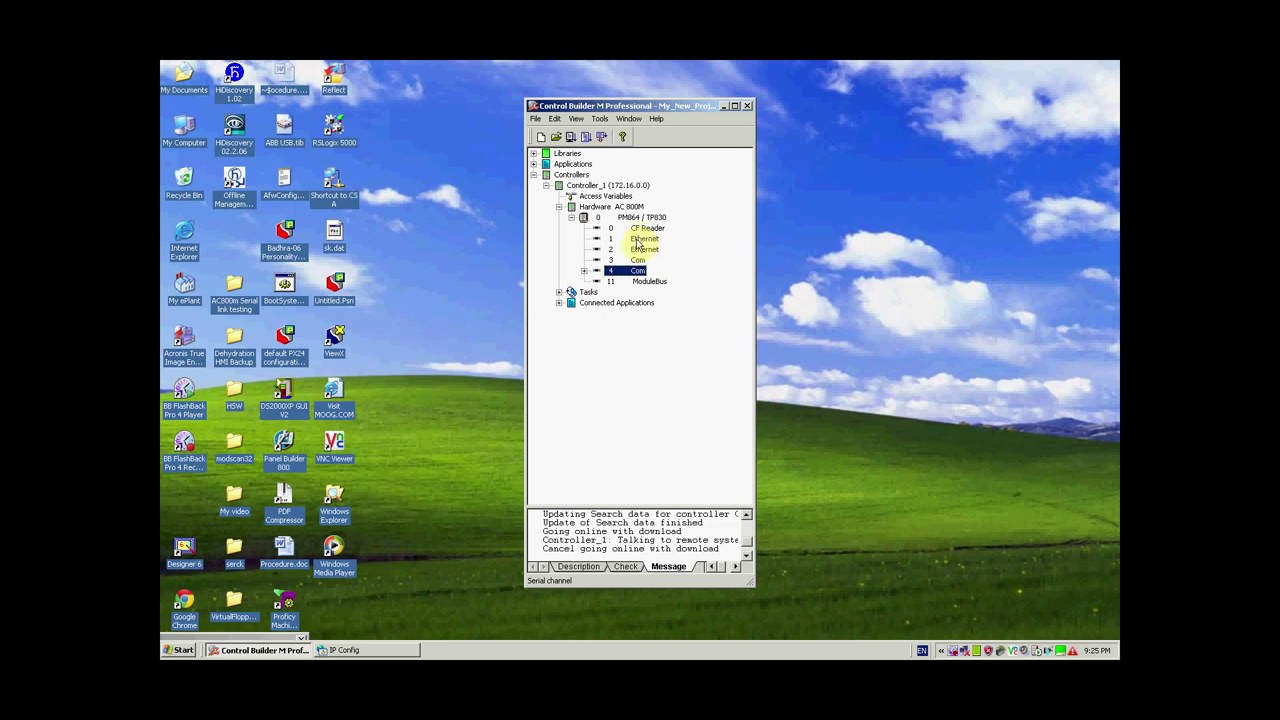
click(641, 239)
click(643, 249)
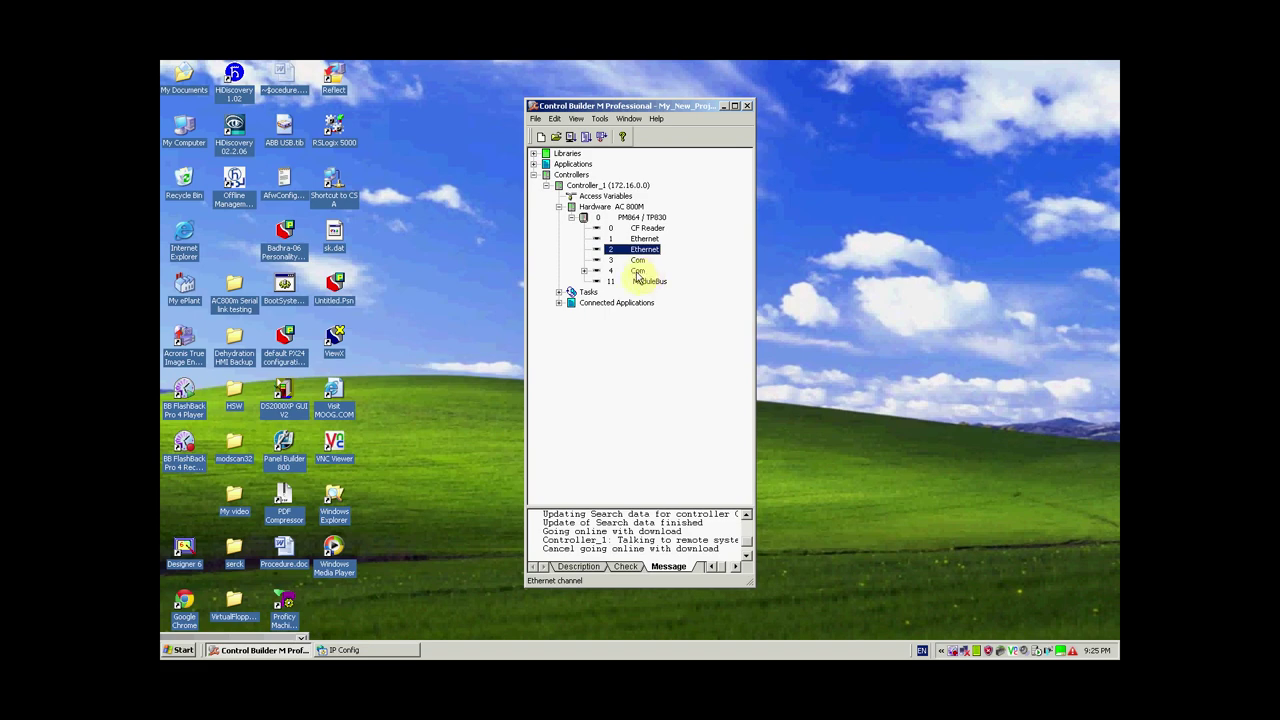
click(637, 272)
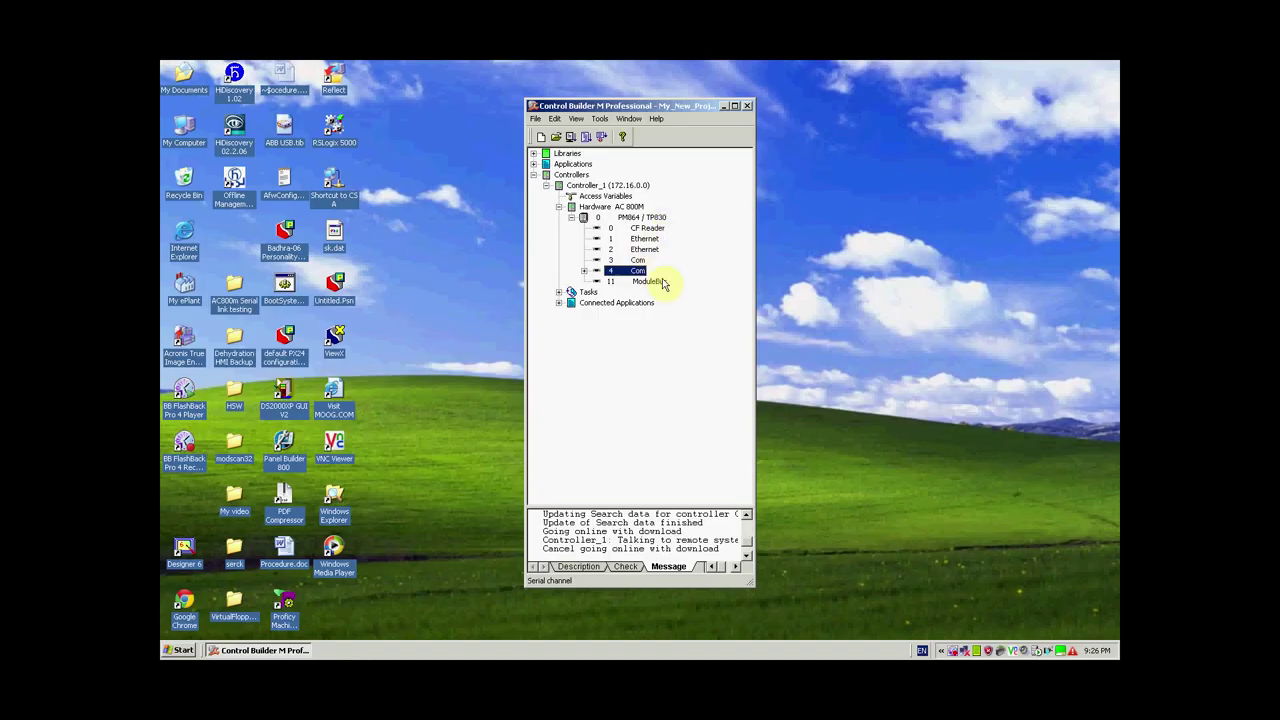
click(640, 240)
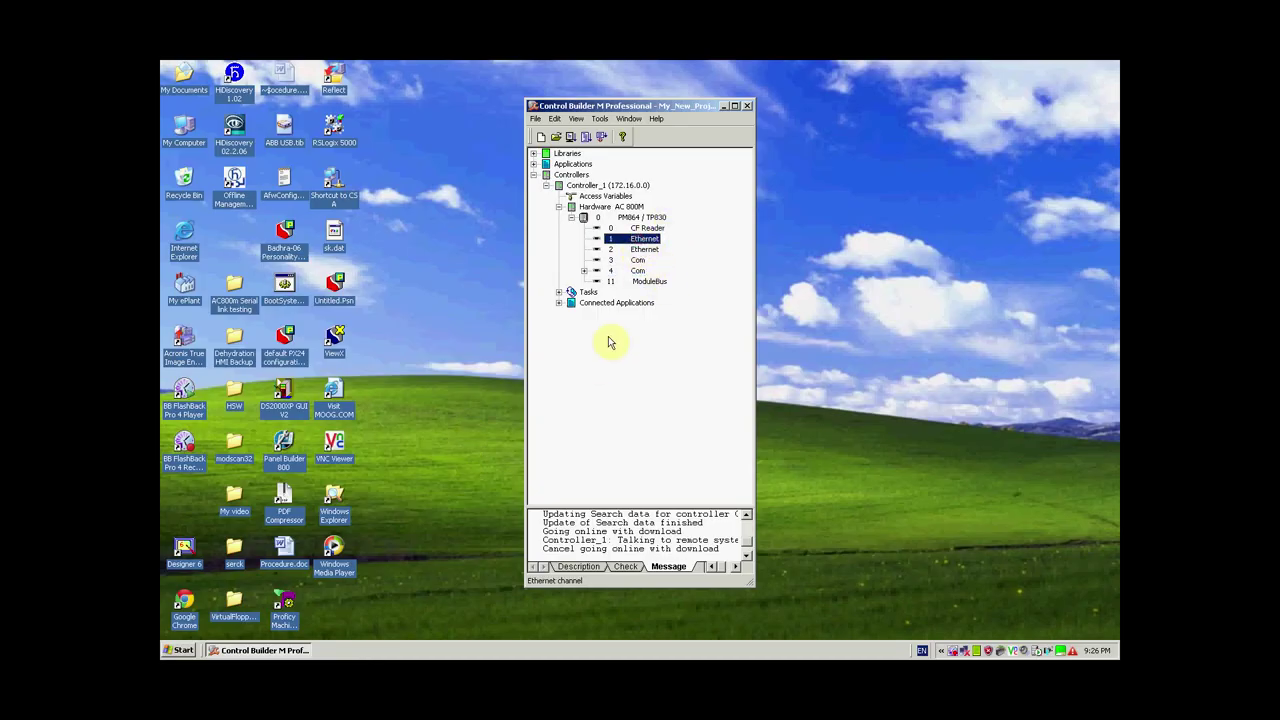
click(655, 251)
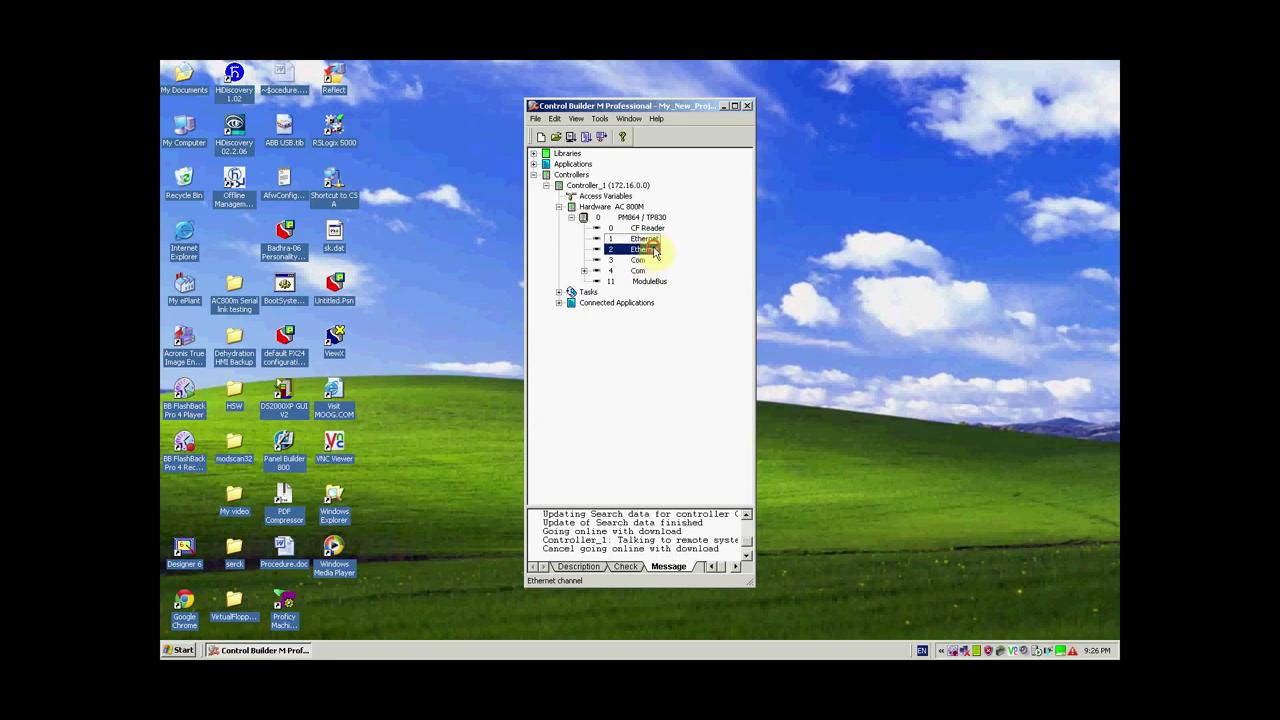
Step: Launch IPConfig from ABB Industrial IT 800xA > Engineering > Utilities in the Start menu
click(178, 650)
mouse_move(290, 496)
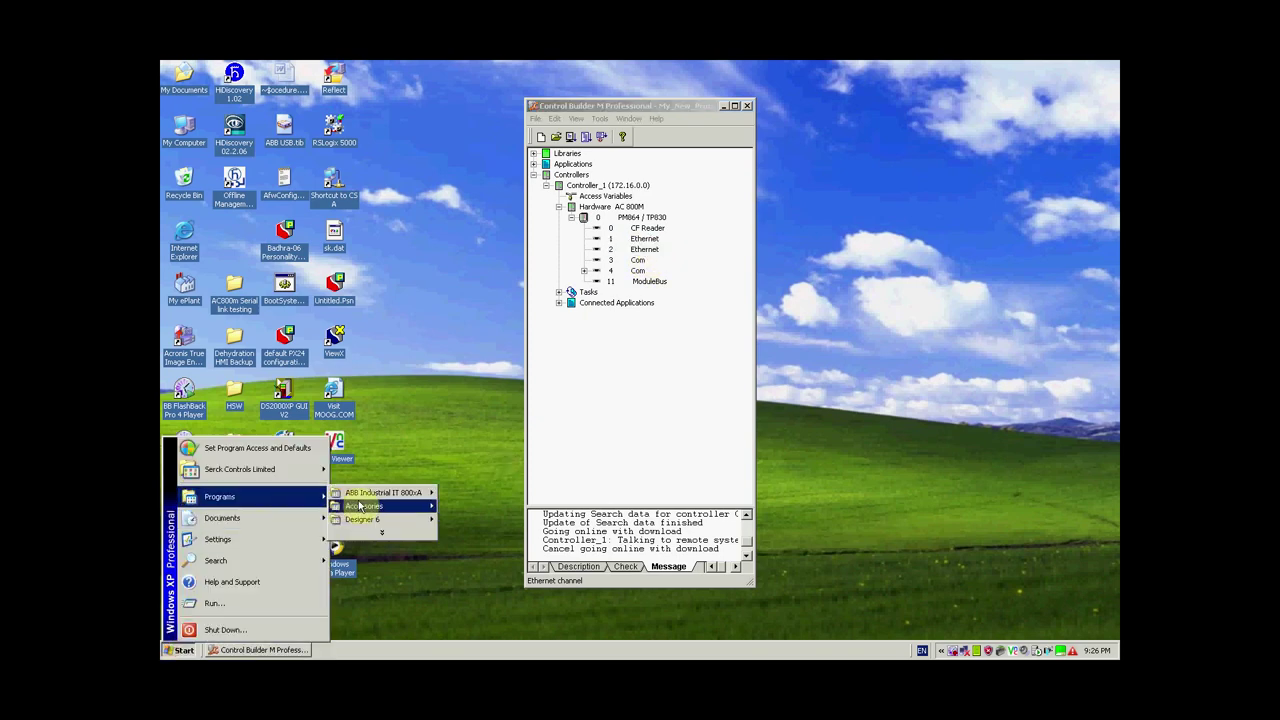
mouse_move(383, 495)
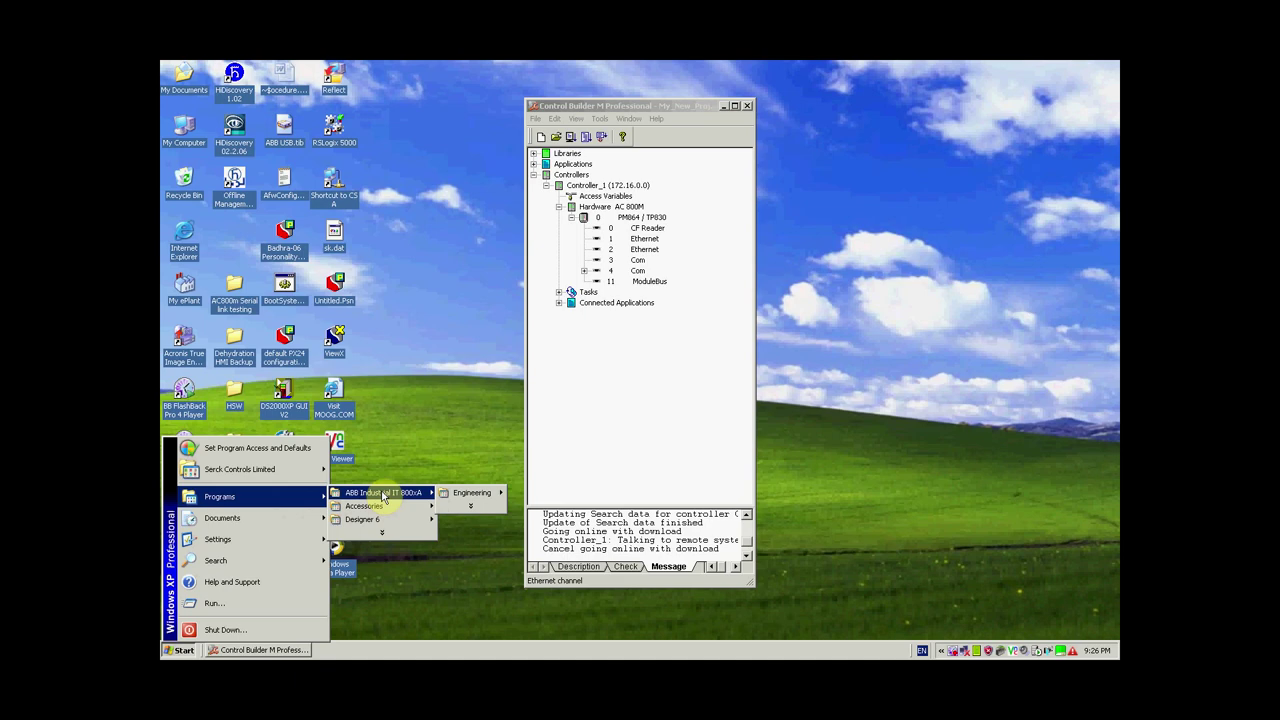
mouse_move(487, 494)
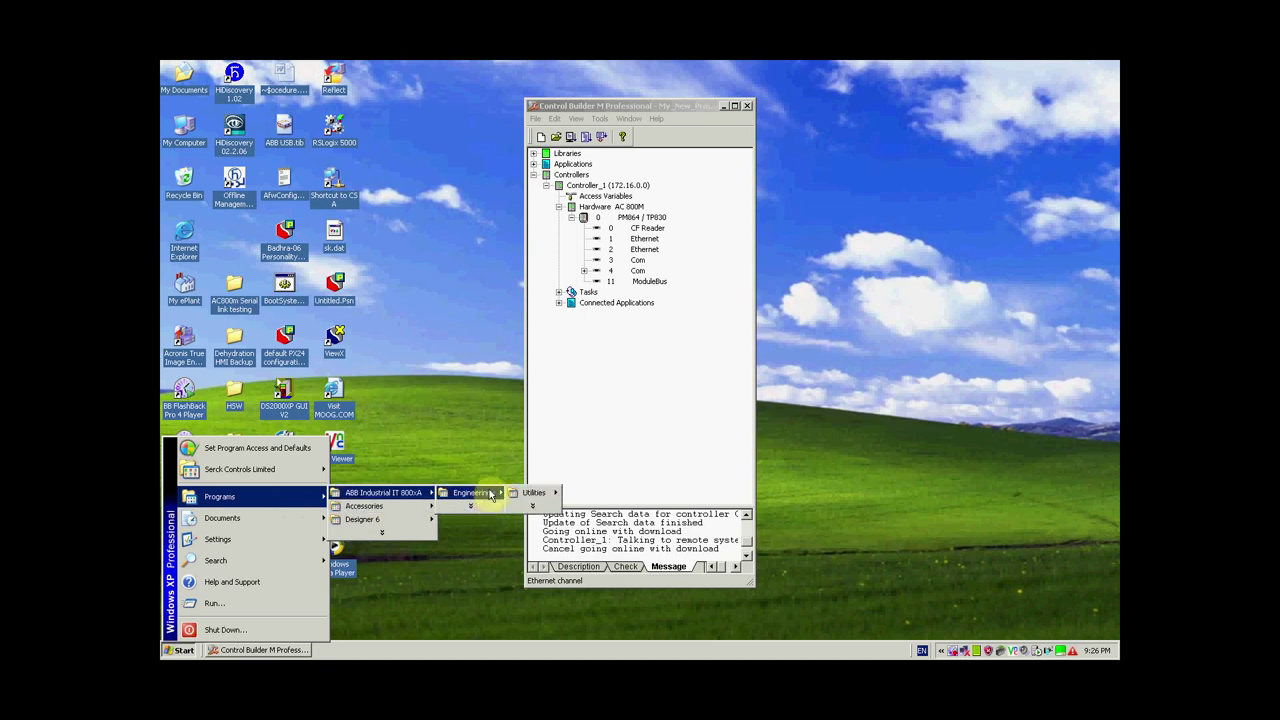
mouse_move(533, 493)
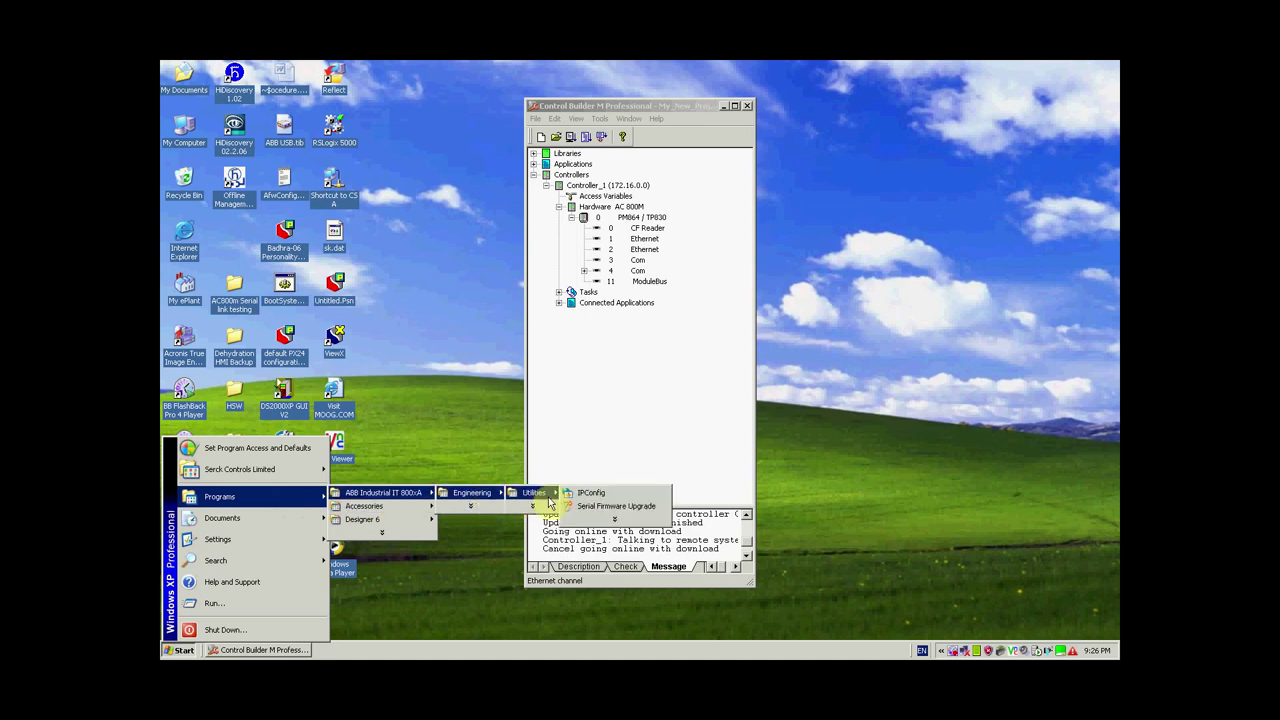
click(631, 496)
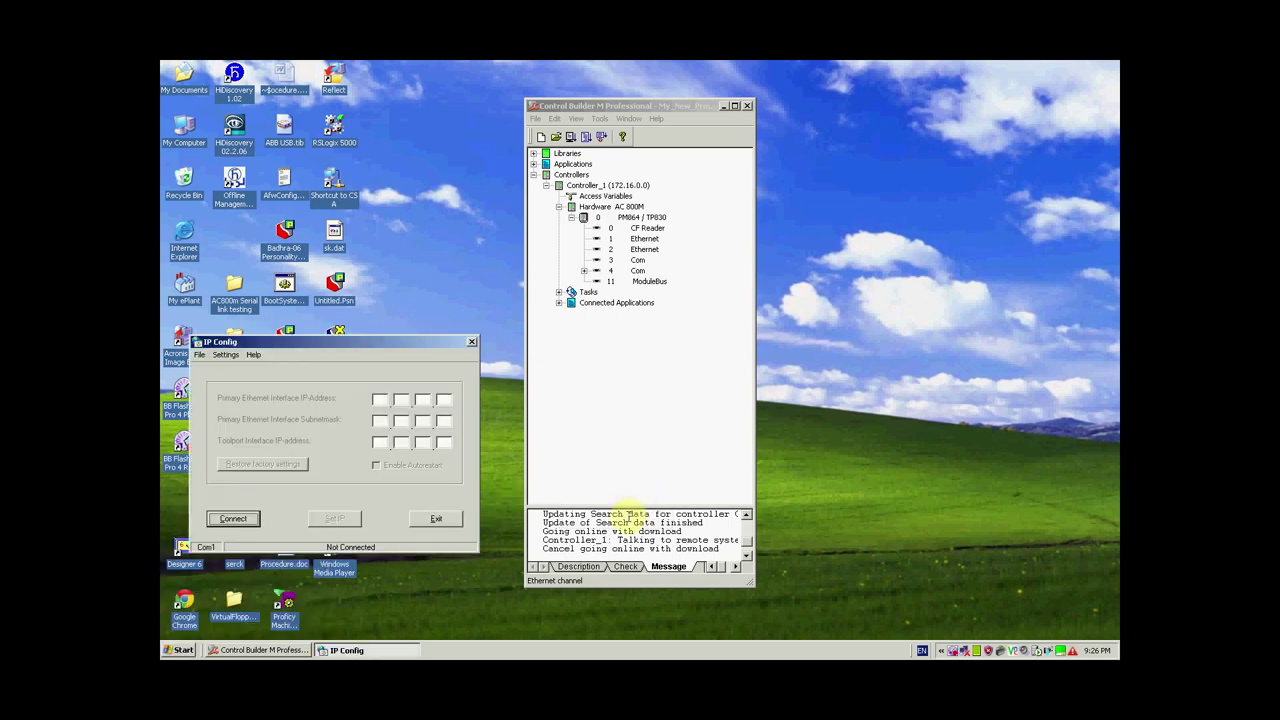
Step: Arrange the IP Config and Control Builder windows side by side
drag(396, 346, 971, 256)
click(553, 105)
drag(553, 105, 438, 101)
drag(900, 257, 805, 170)
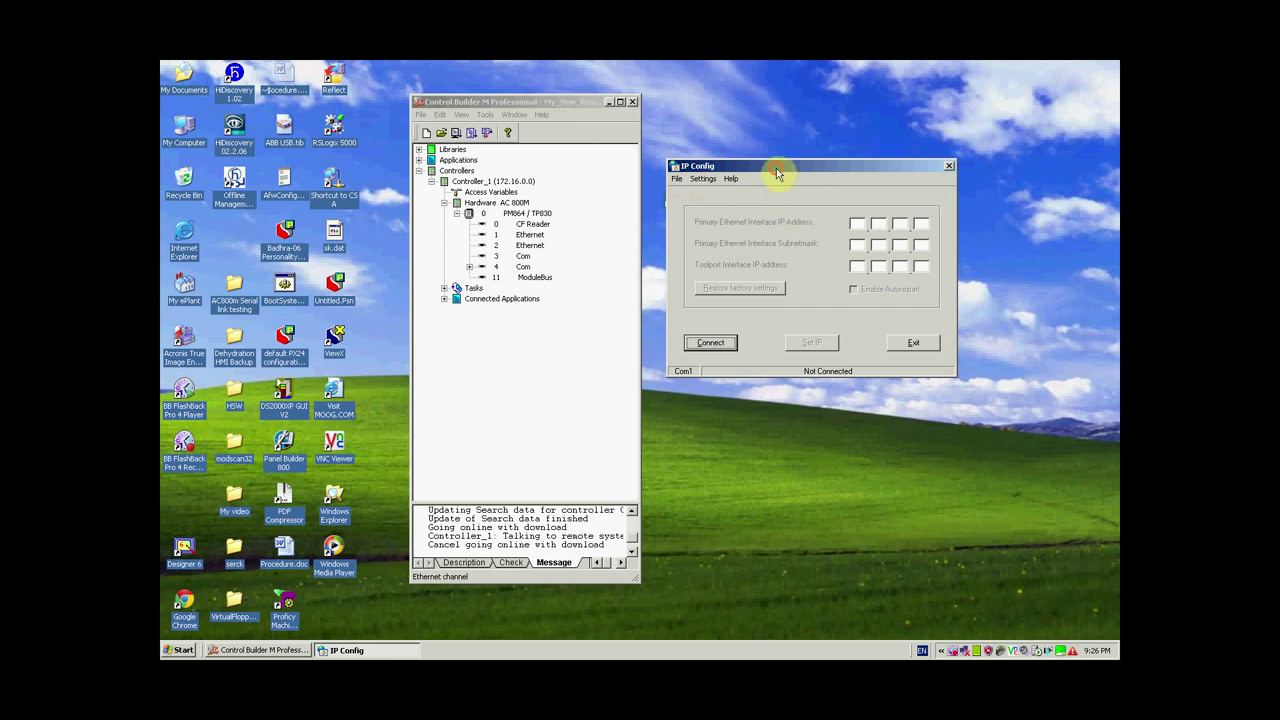
drag(778, 168, 764, 165)
click(540, 243)
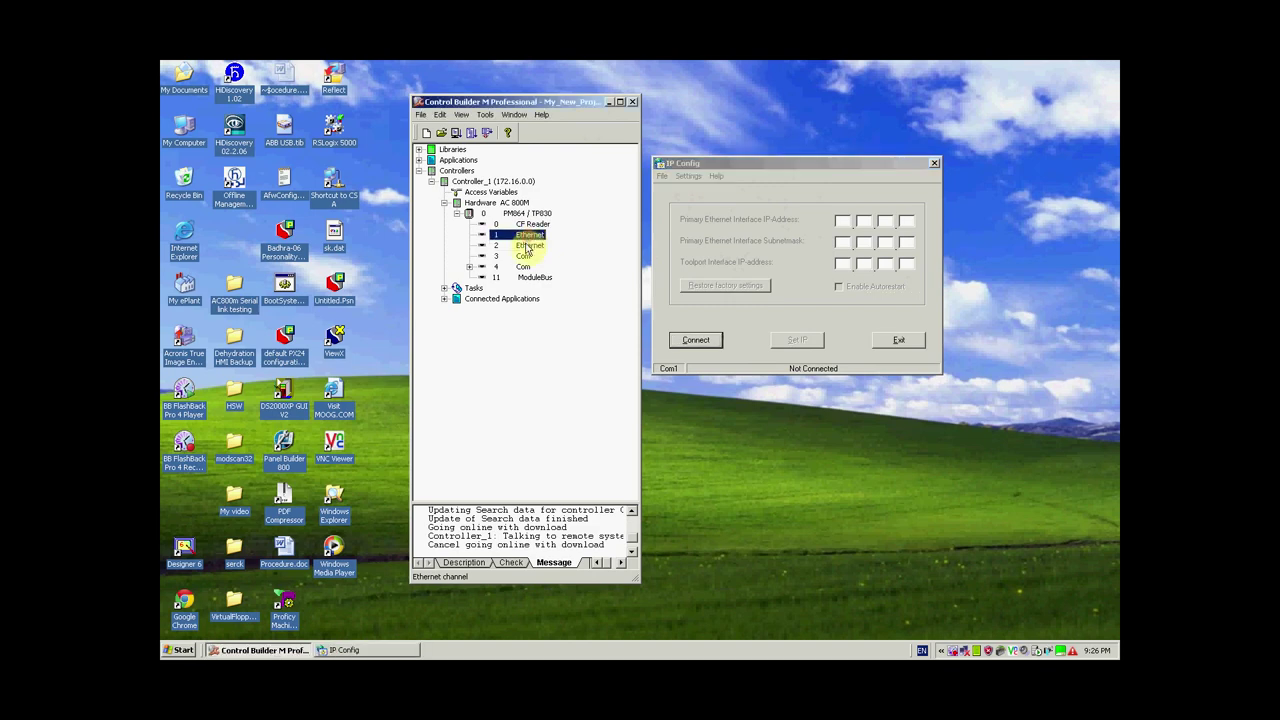
click(753, 217)
Step: Confirm that IP Config's Settings > Com Port is set to Com1
click(688, 176)
mouse_move(737, 190)
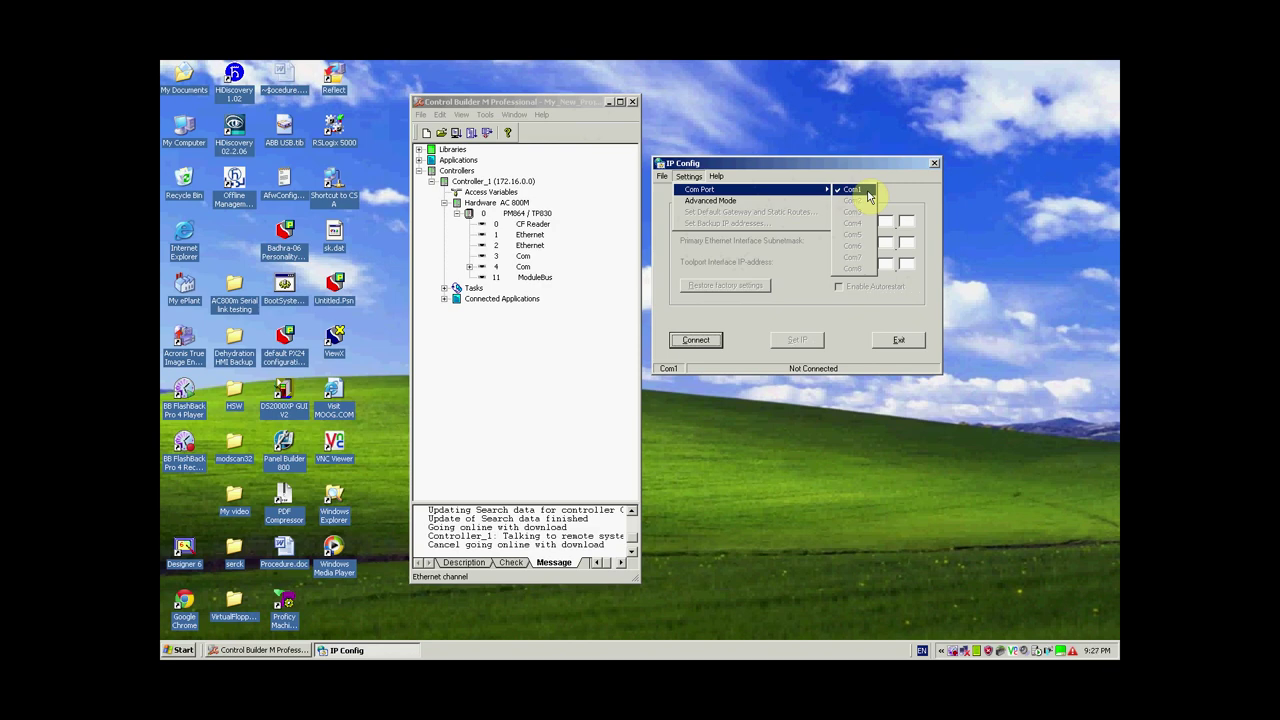
click(766, 251)
click(688, 176)
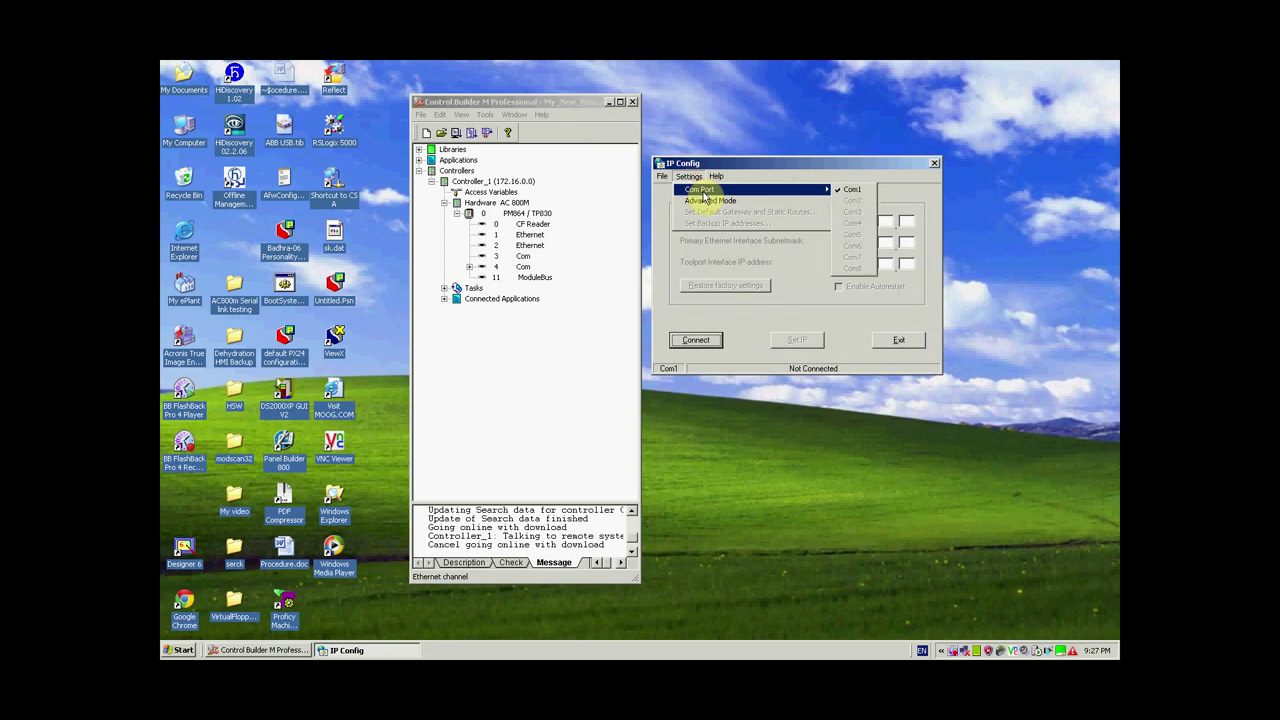
click(692, 244)
click(688, 176)
mouse_move(772, 190)
click(854, 189)
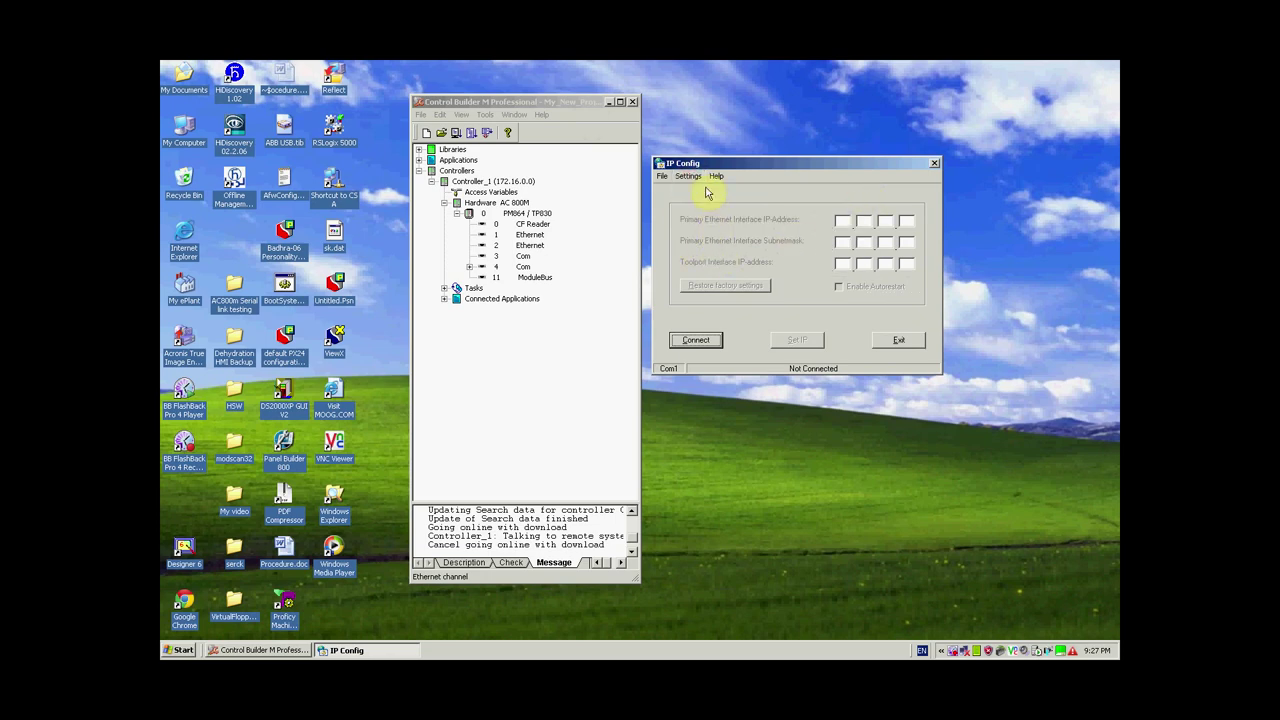
Step: Connect IP Config to the controller and acknowledge the controller reset prompt
click(697, 340)
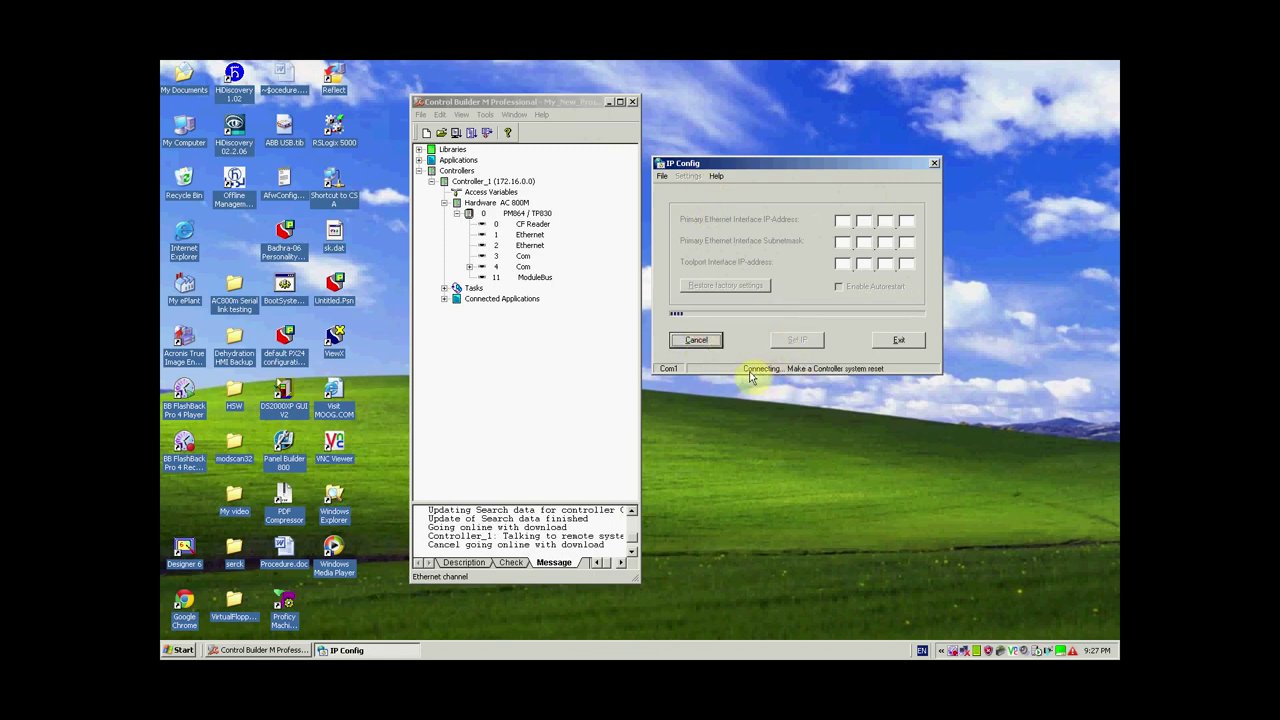
click(652, 387)
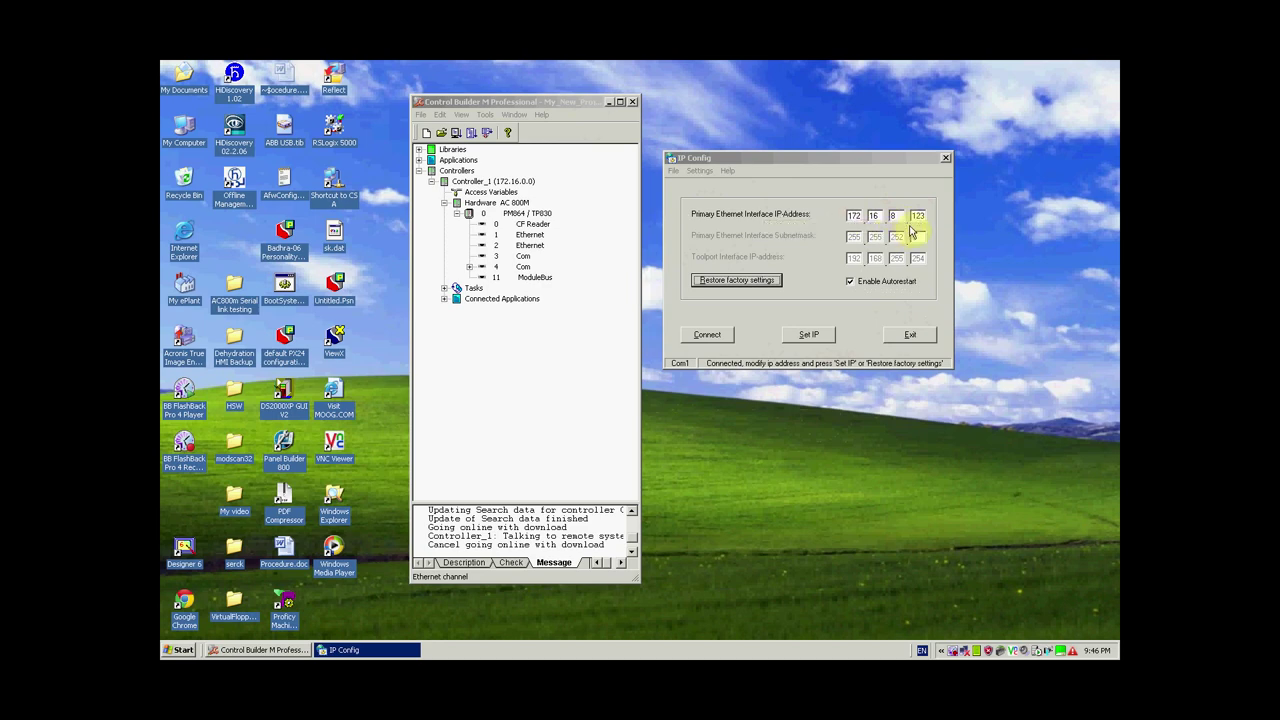
Step: Enable Advanced Mode and change the IP address's last octet to 55
click(695, 172)
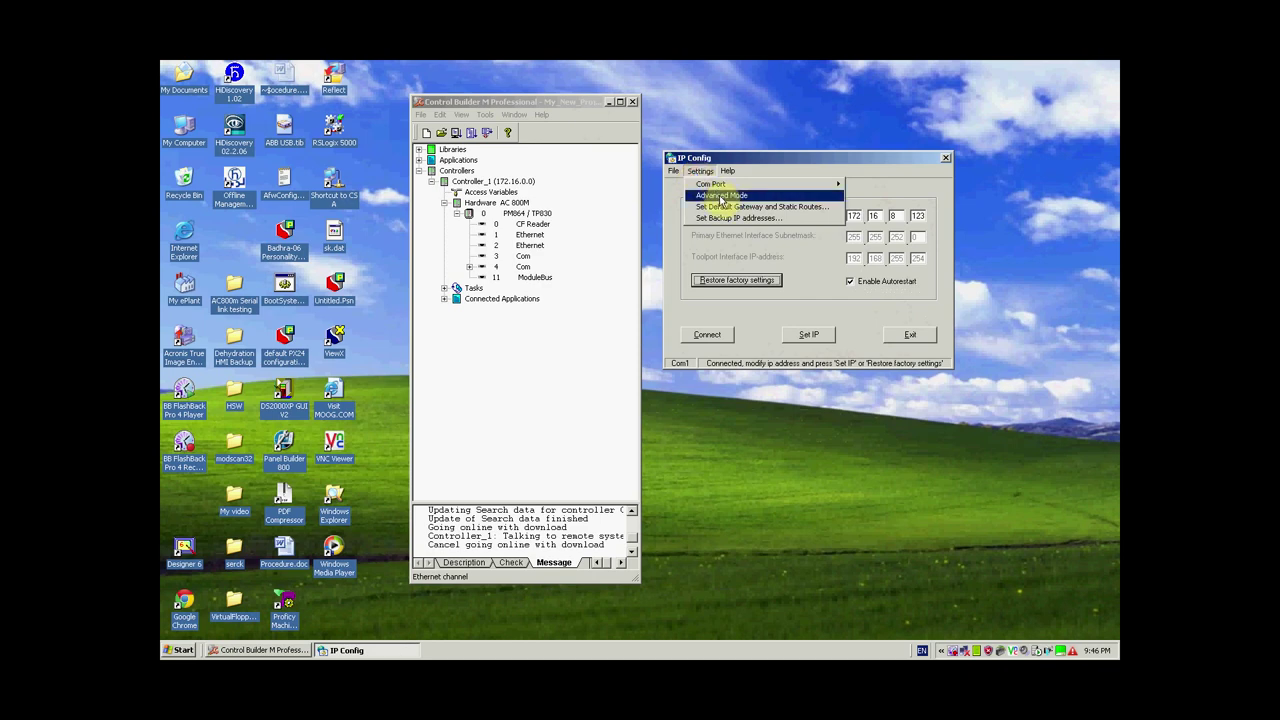
click(720, 196)
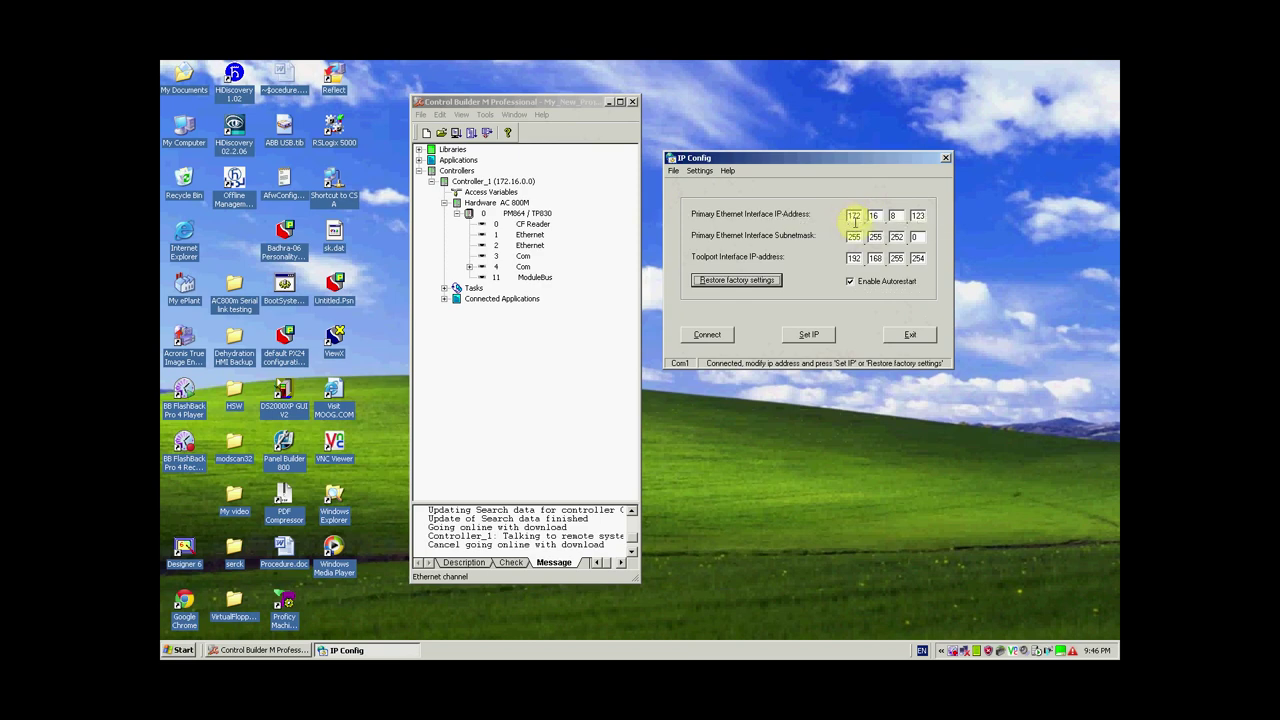
double_click(913, 215)
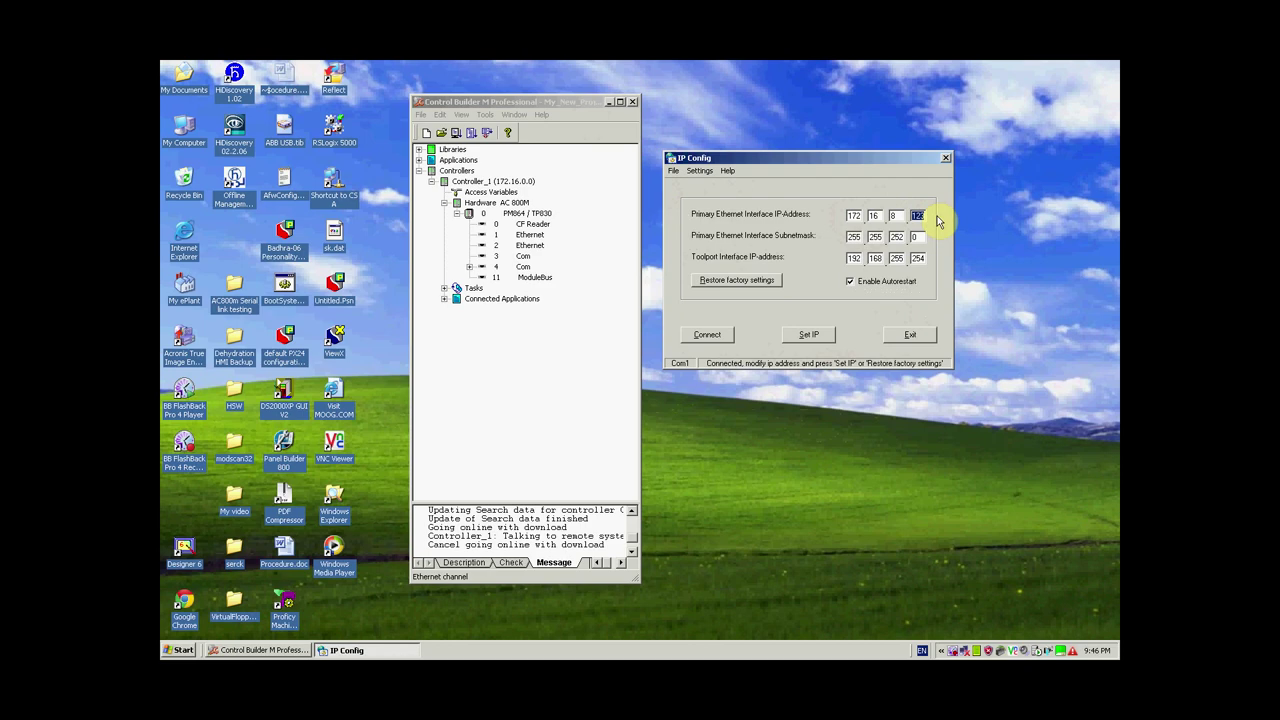
text(55)
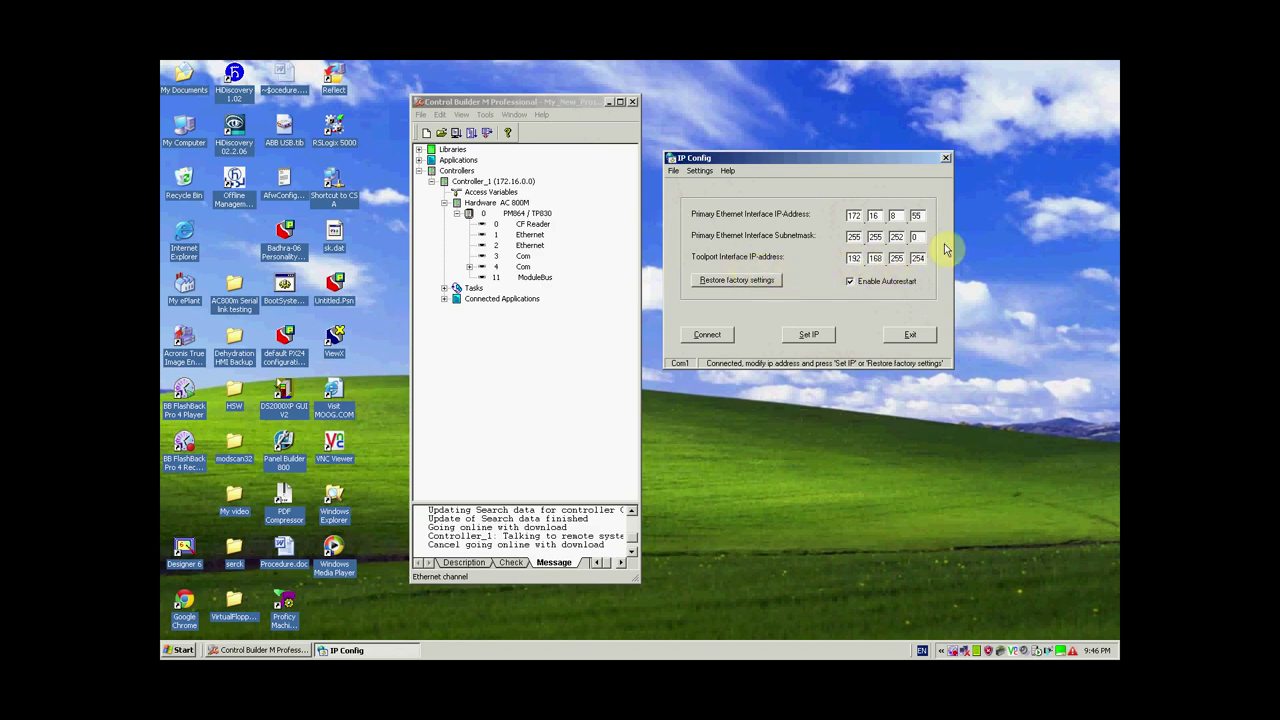
Step: Write IP 172.16.8.55 to the controller, confirm, and exit IP Config
click(812, 337)
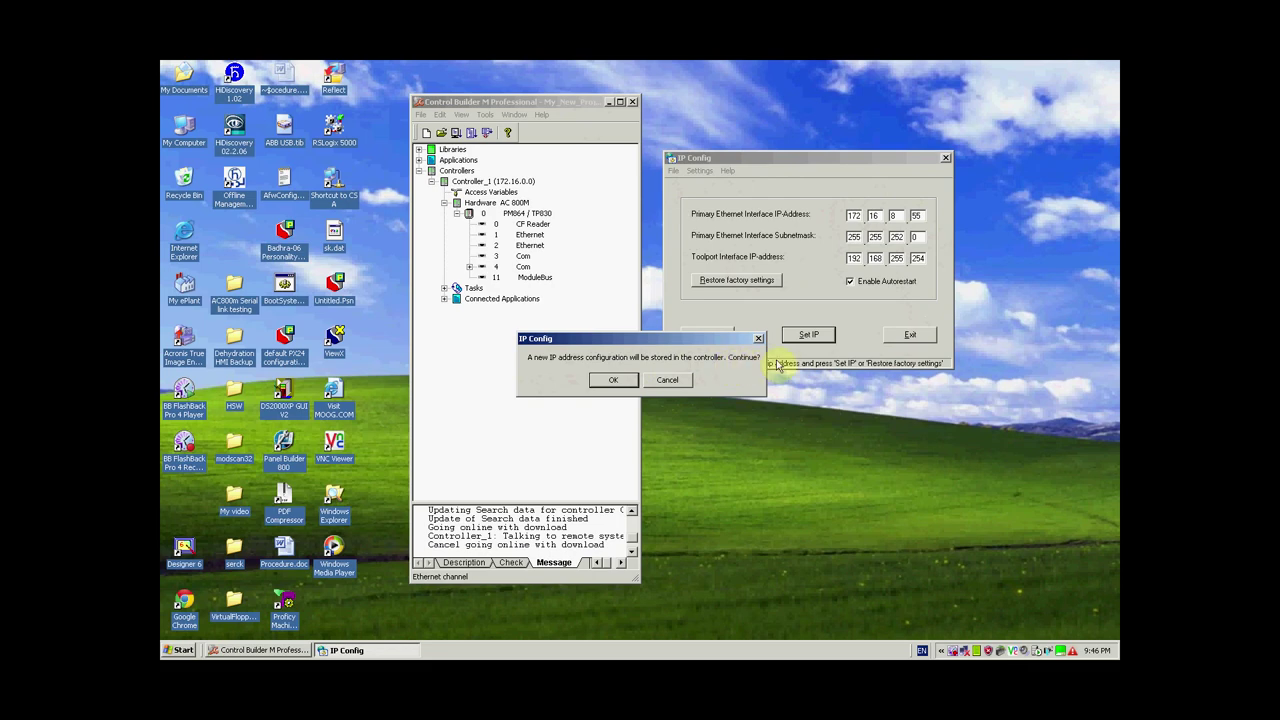
click(613, 380)
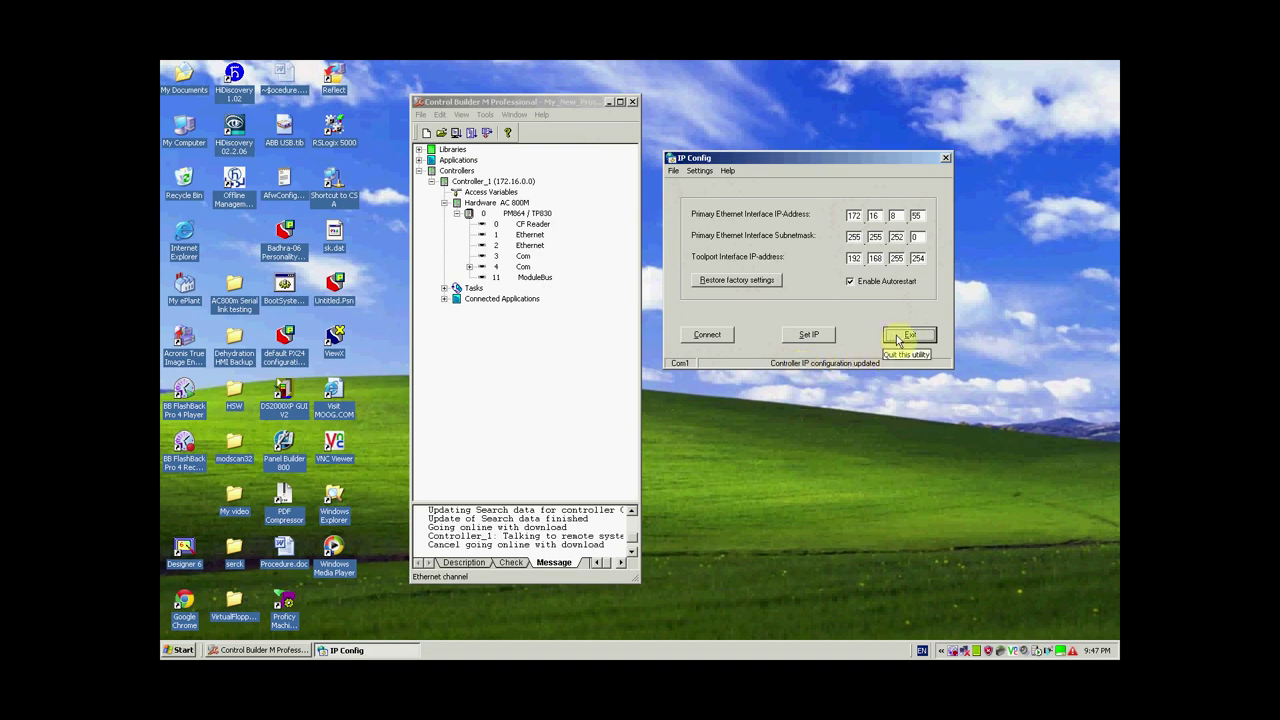
click(897, 336)
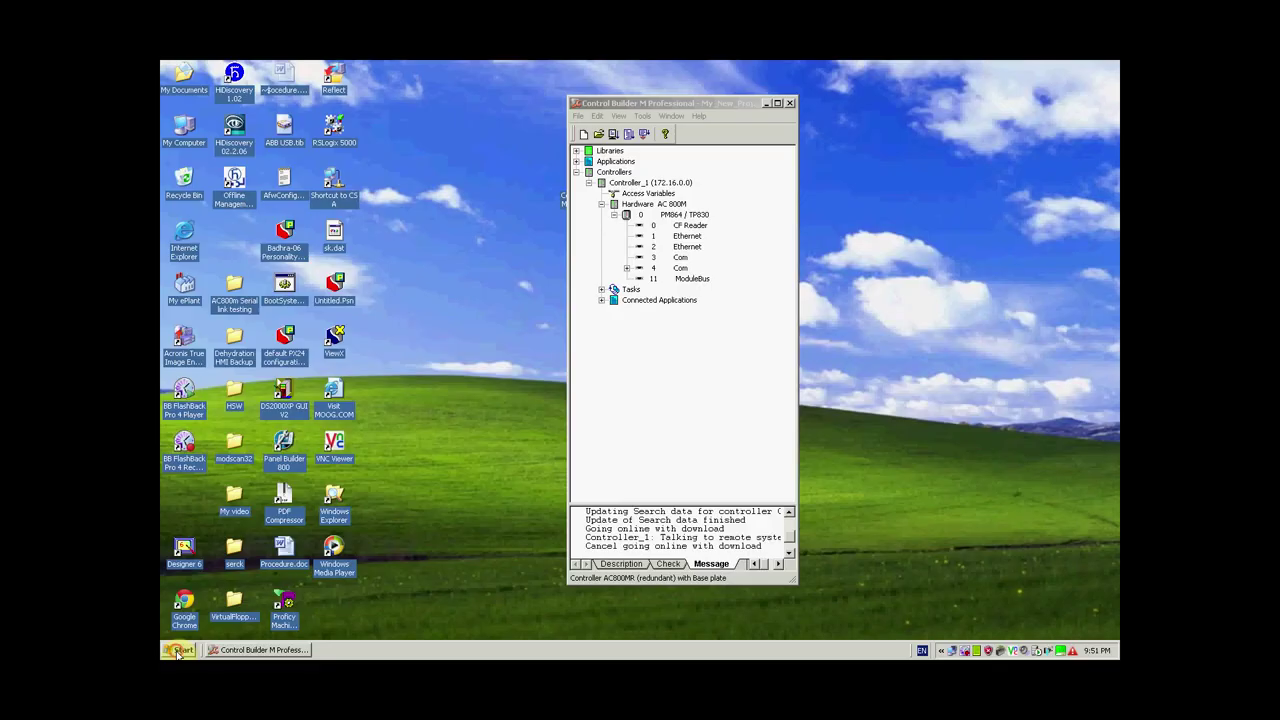
Step: Select the controller's first Ethernet channel in the hardware tree
right_click(967, 651)
click(972, 487)
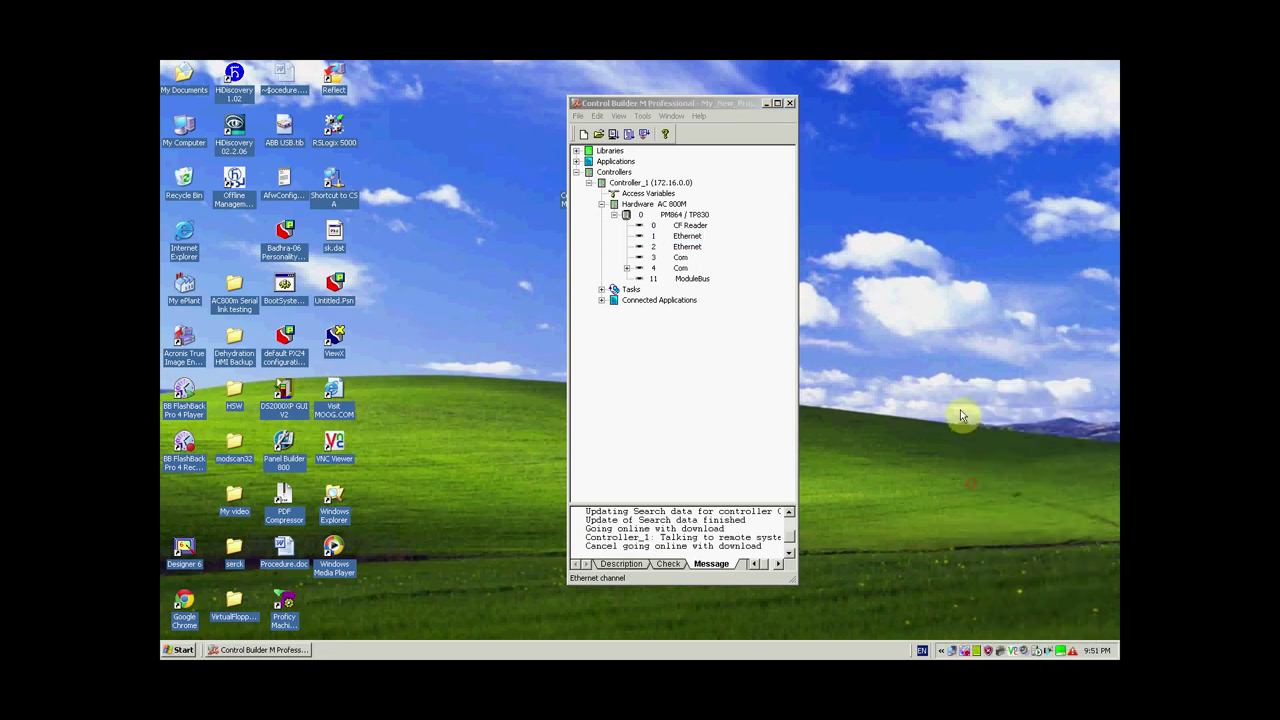
click(685, 239)
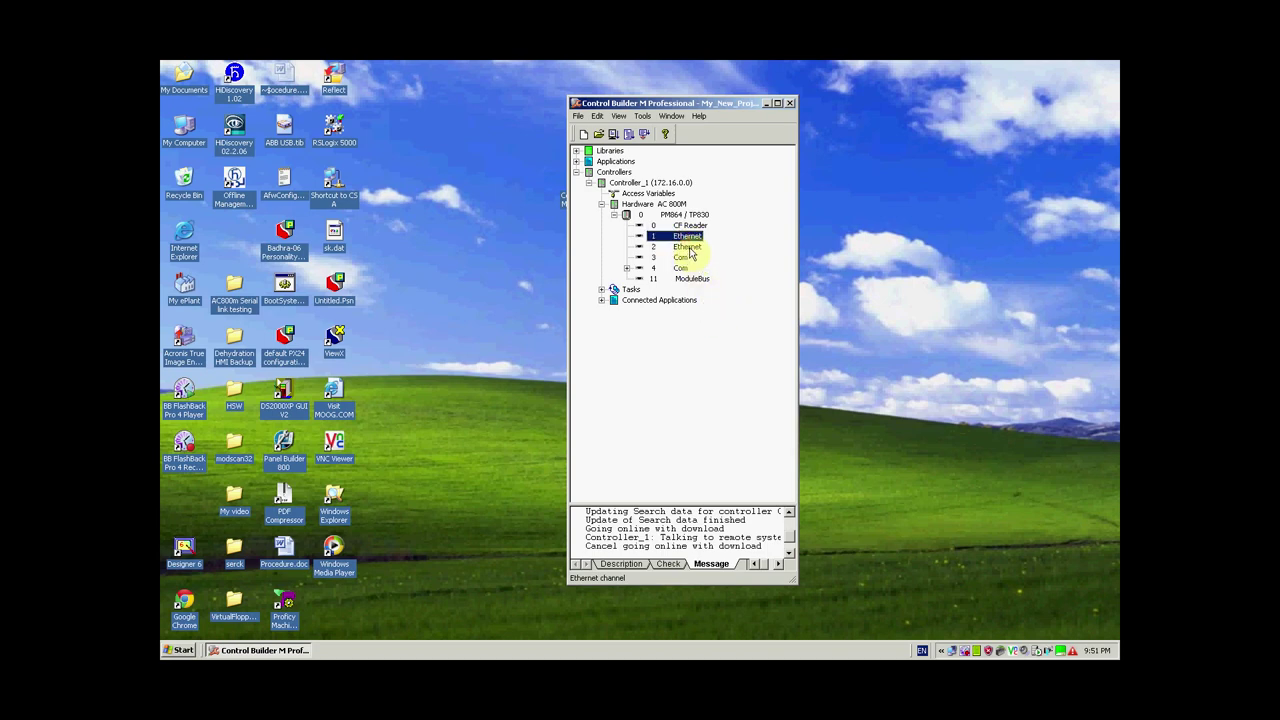
click(689, 247)
click(687, 236)
click(688, 246)
click(685, 237)
Step: Set Ethernet channel 1's IP address to 172.16.8.55, then save and close the editor
right_click(685, 244)
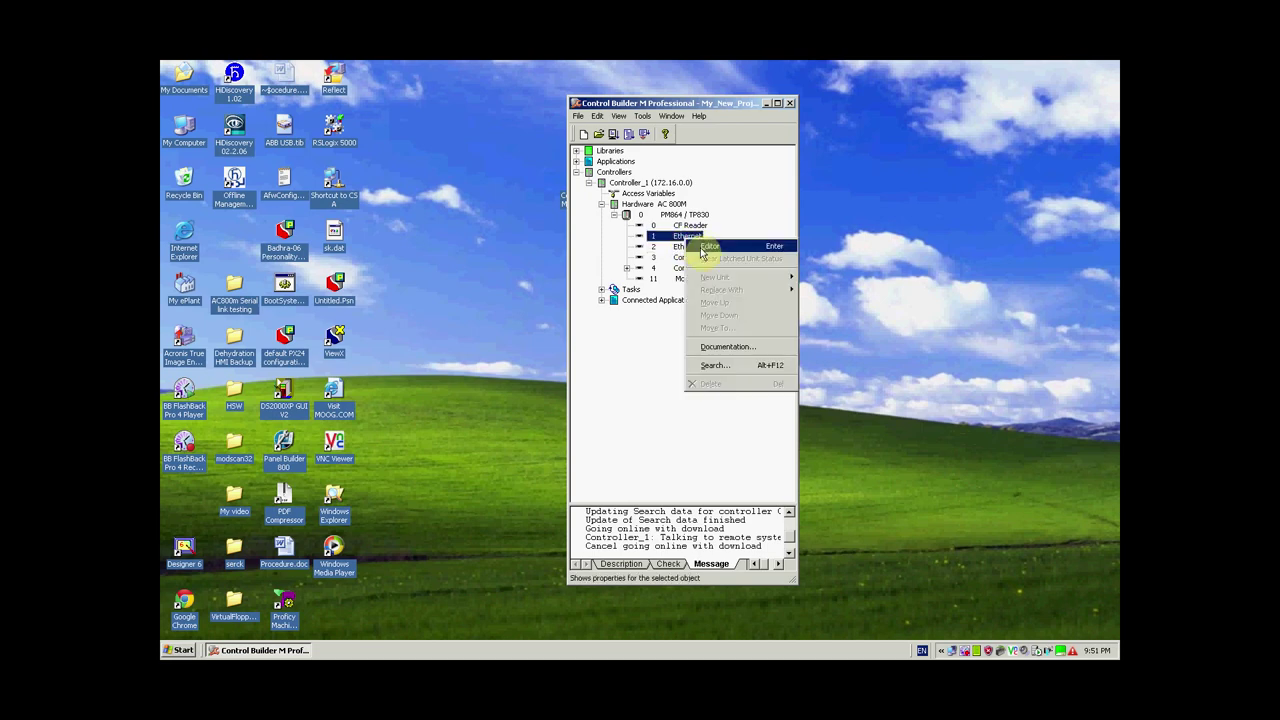
click(731, 250)
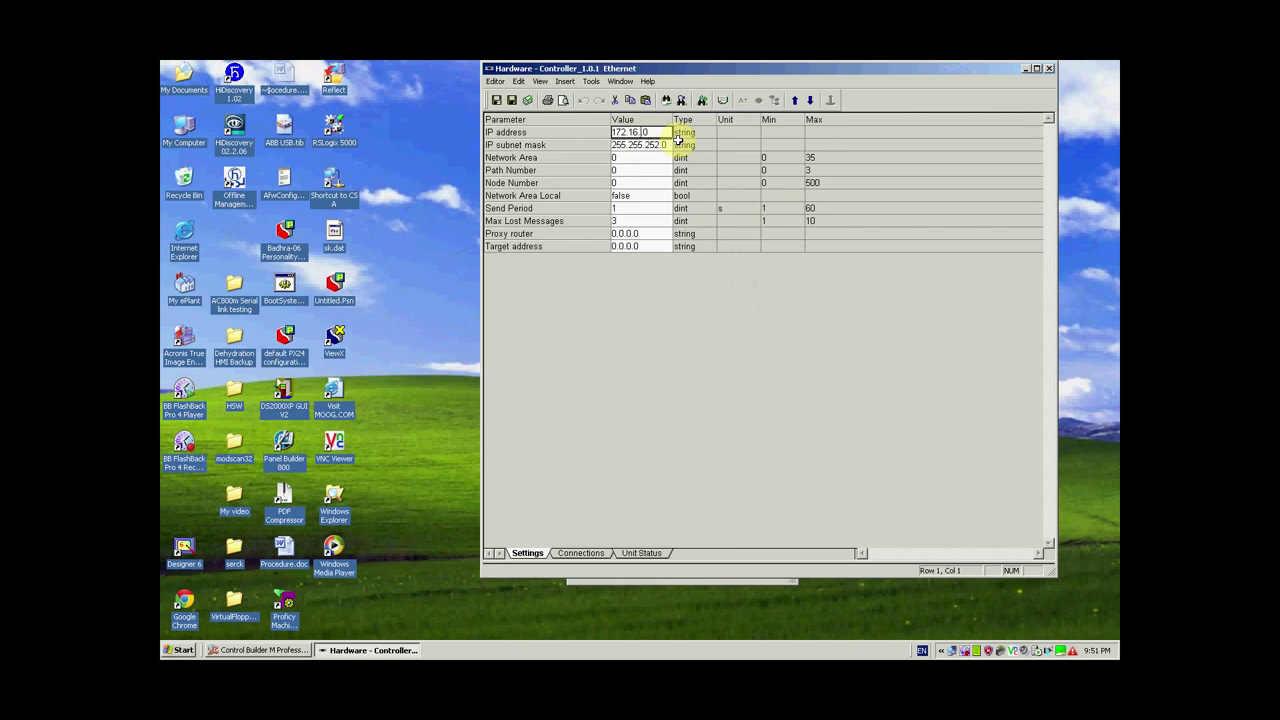
text(8.55)
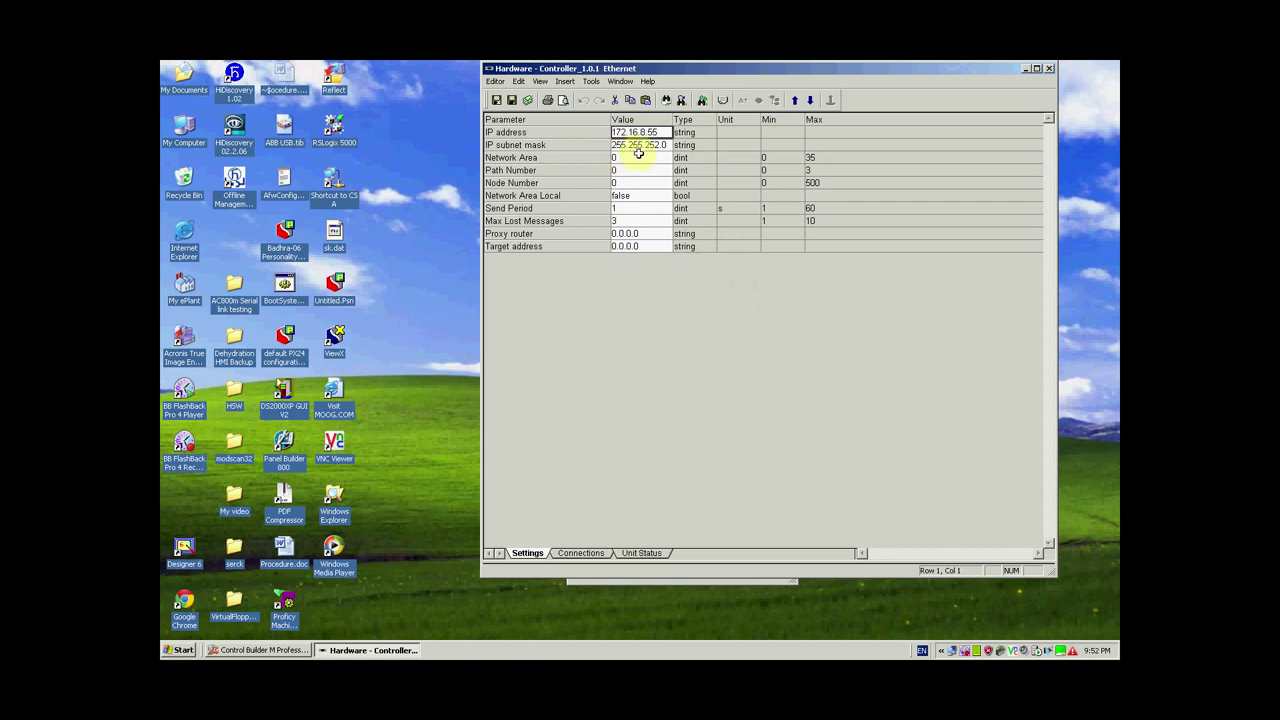
click(511, 101)
click(496, 101)
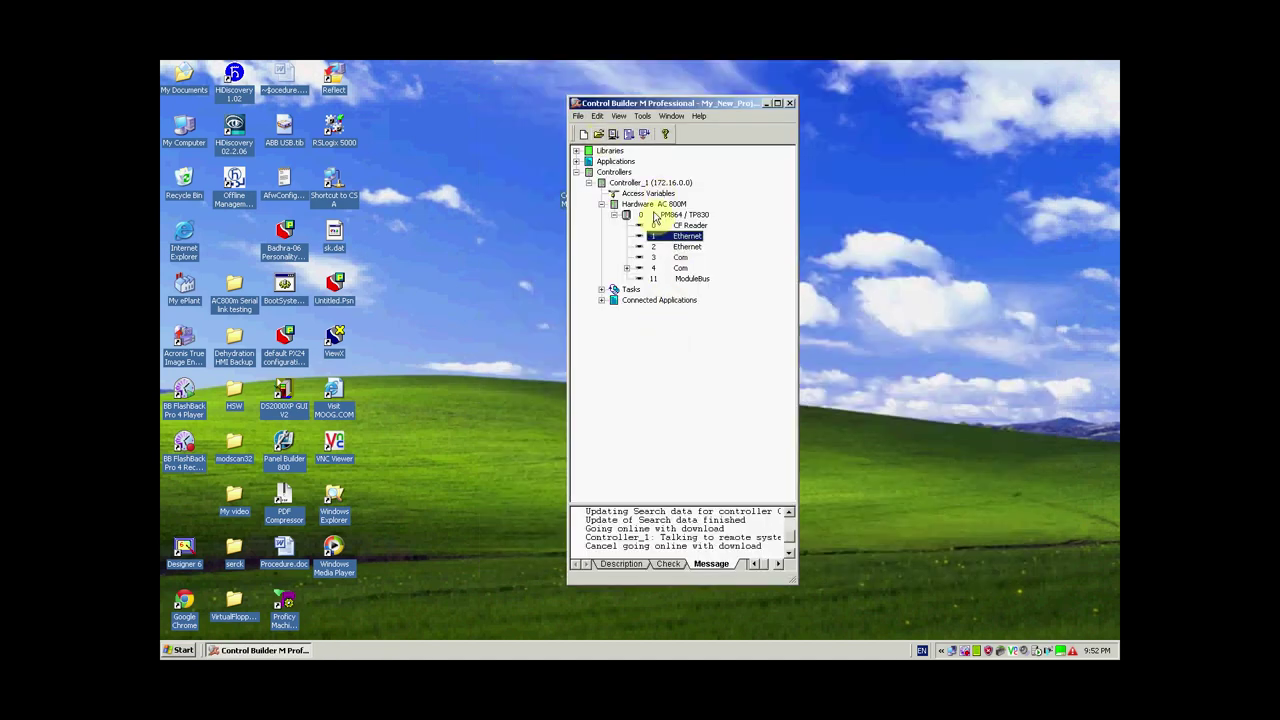
Step: Change Controller_1's System Identity to 172.16.8.55 and dismiss the warning
click(641, 185)
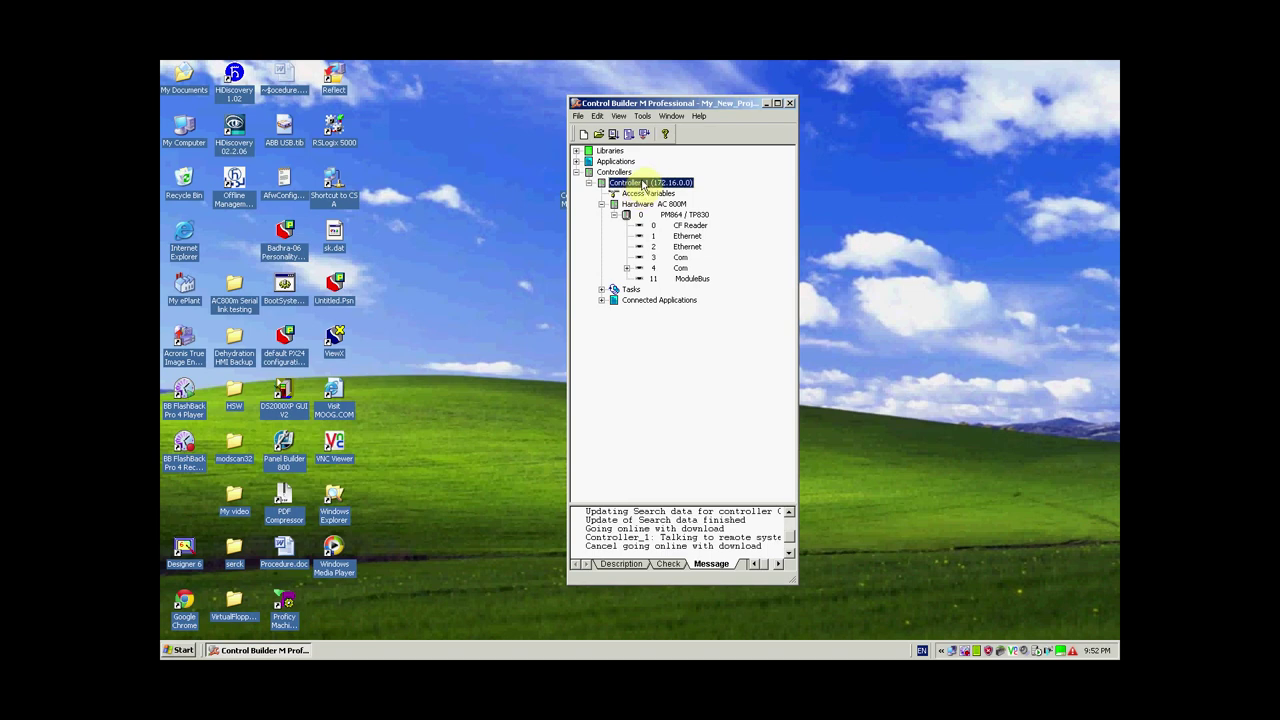
right_click(641, 186)
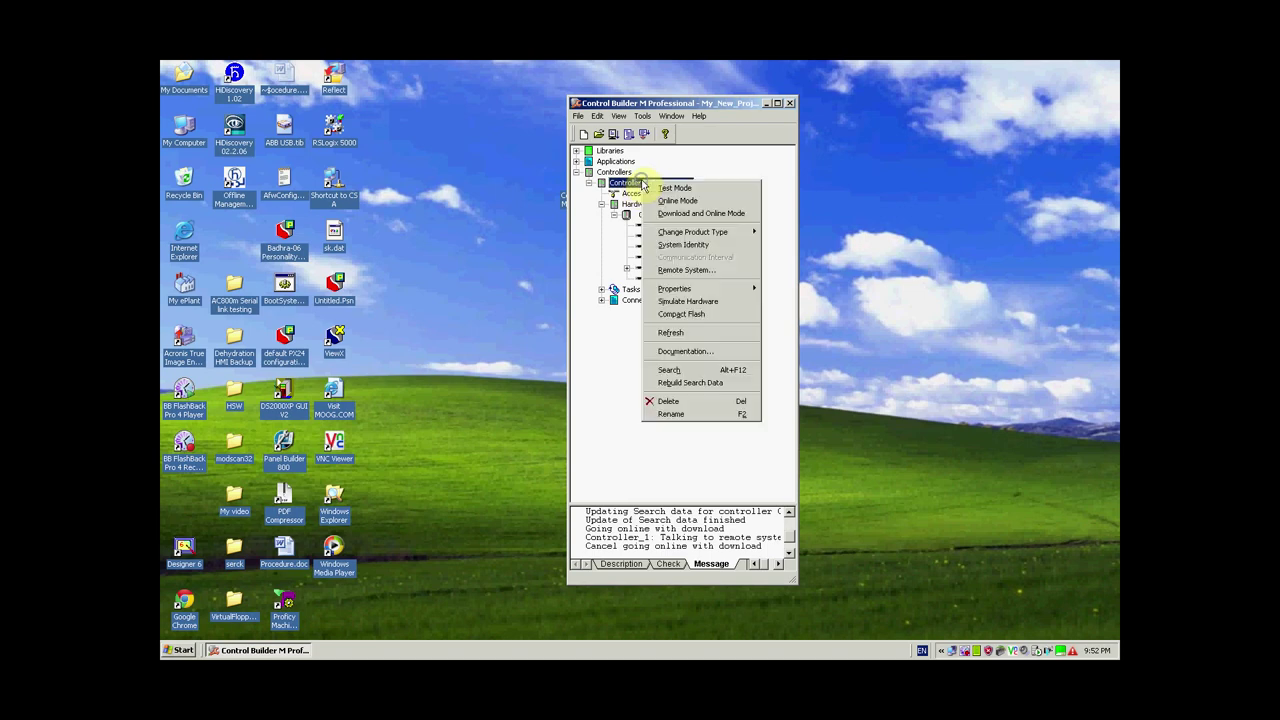
click(715, 247)
click(688, 342)
text(8.55)
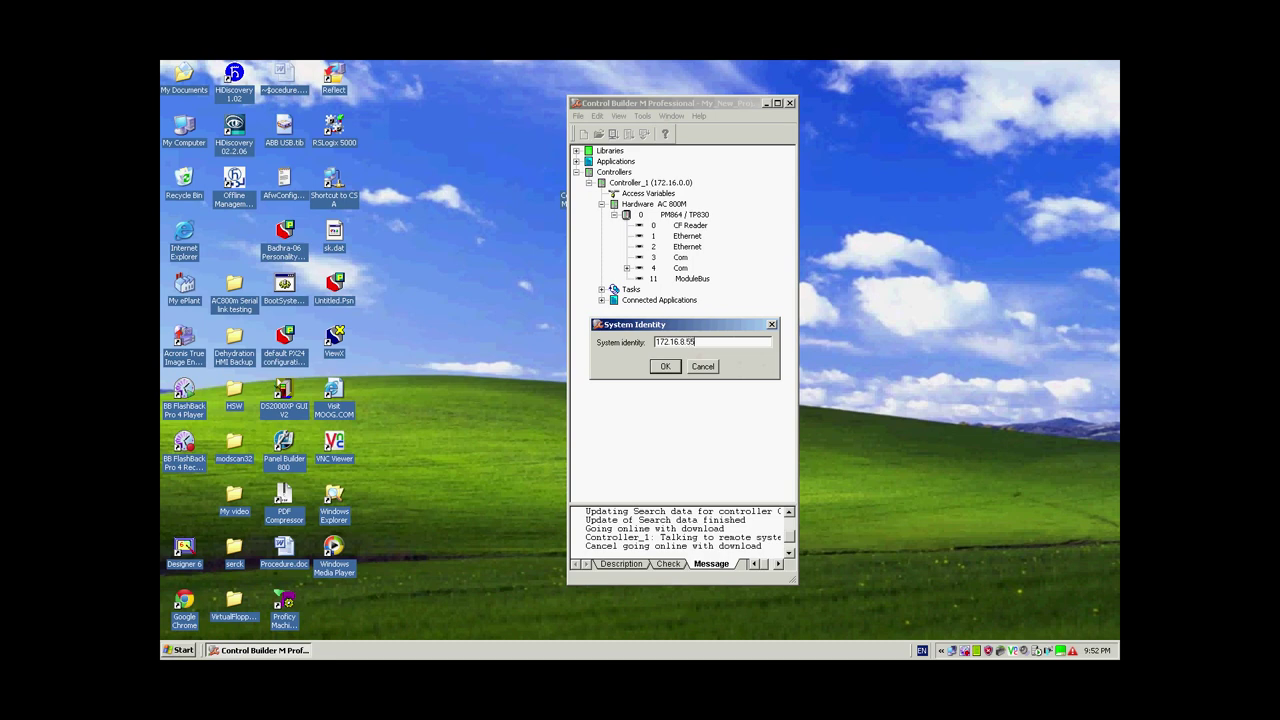
click(664, 366)
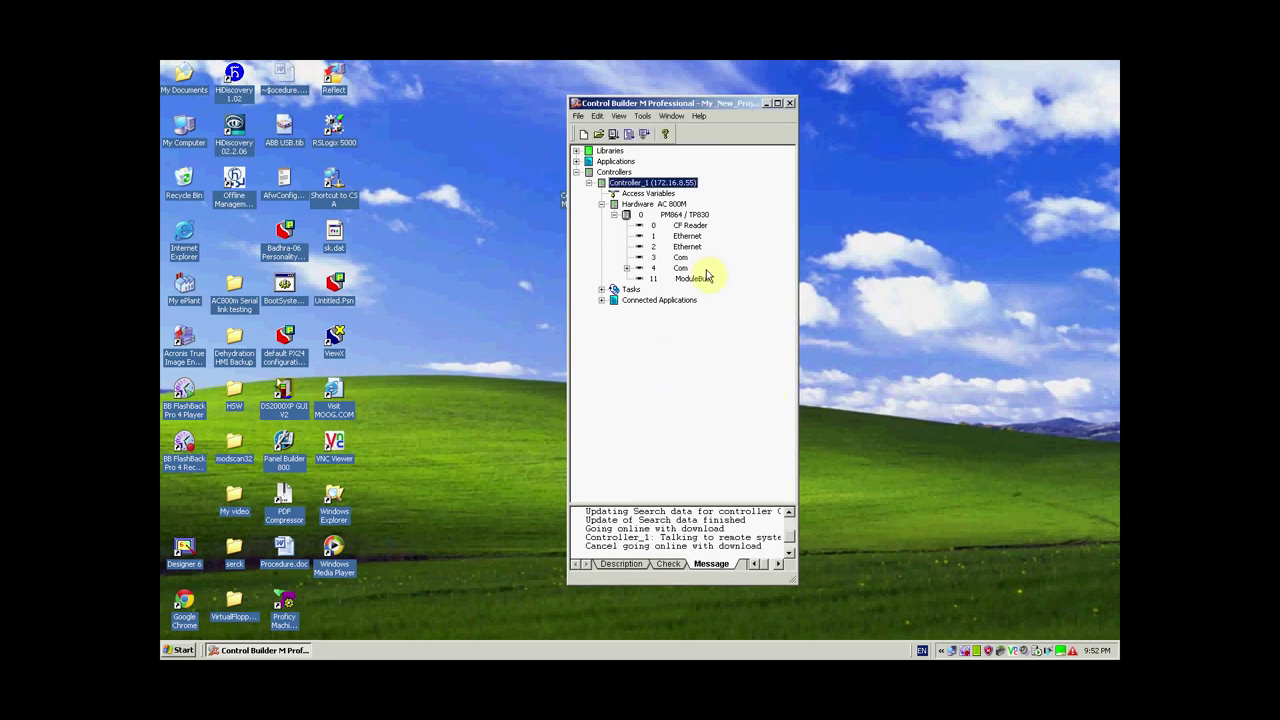
click(643, 386)
Step: Review the first and second Ethernet channels in the hardware tree
click(680, 237)
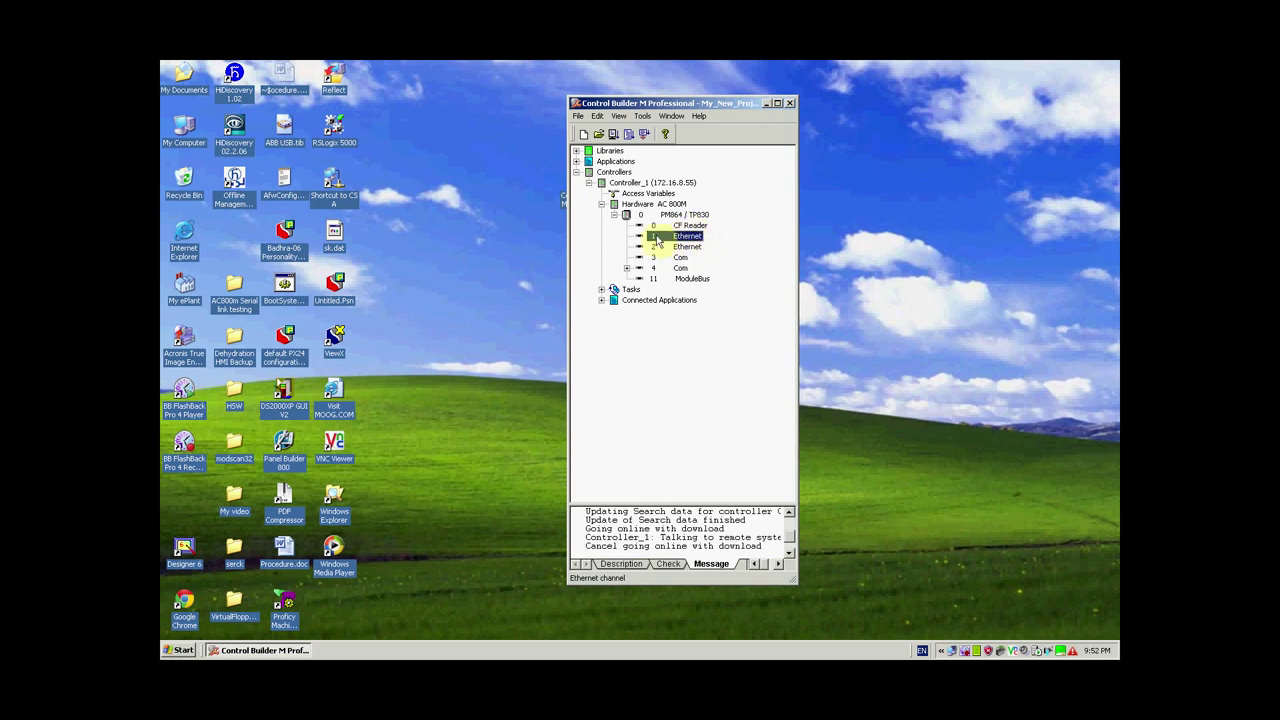
click(674, 252)
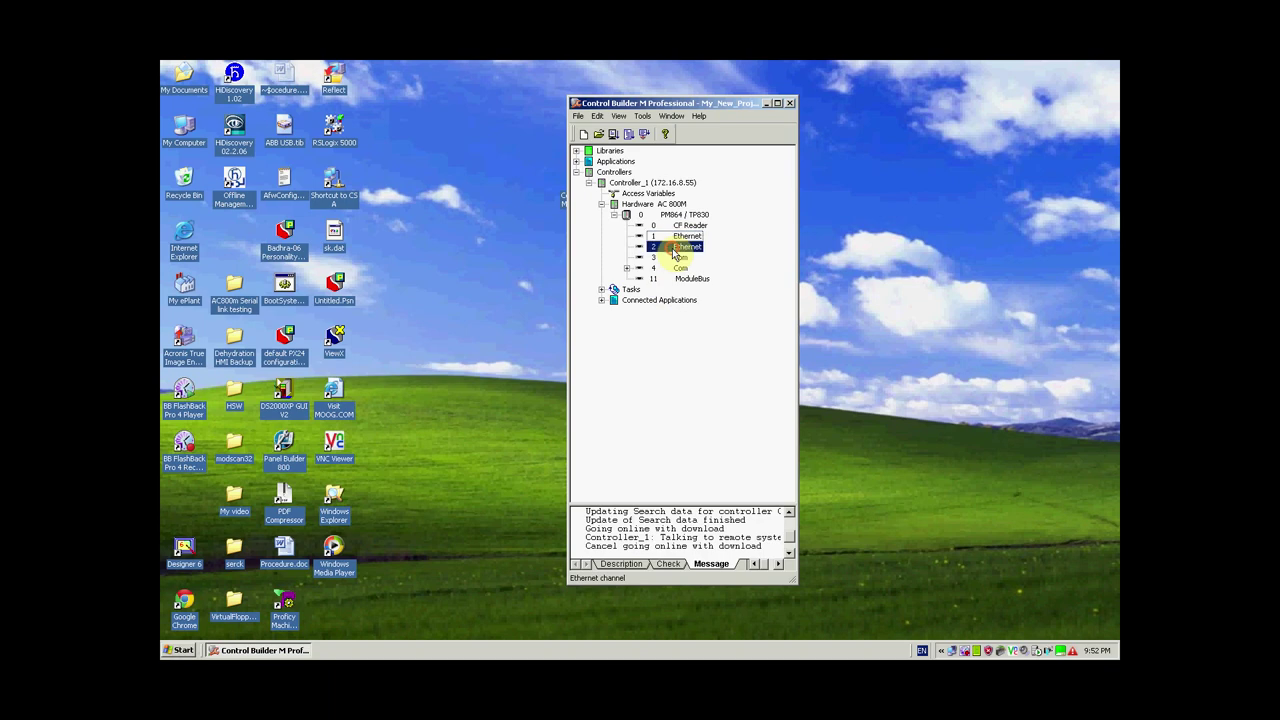
click(678, 238)
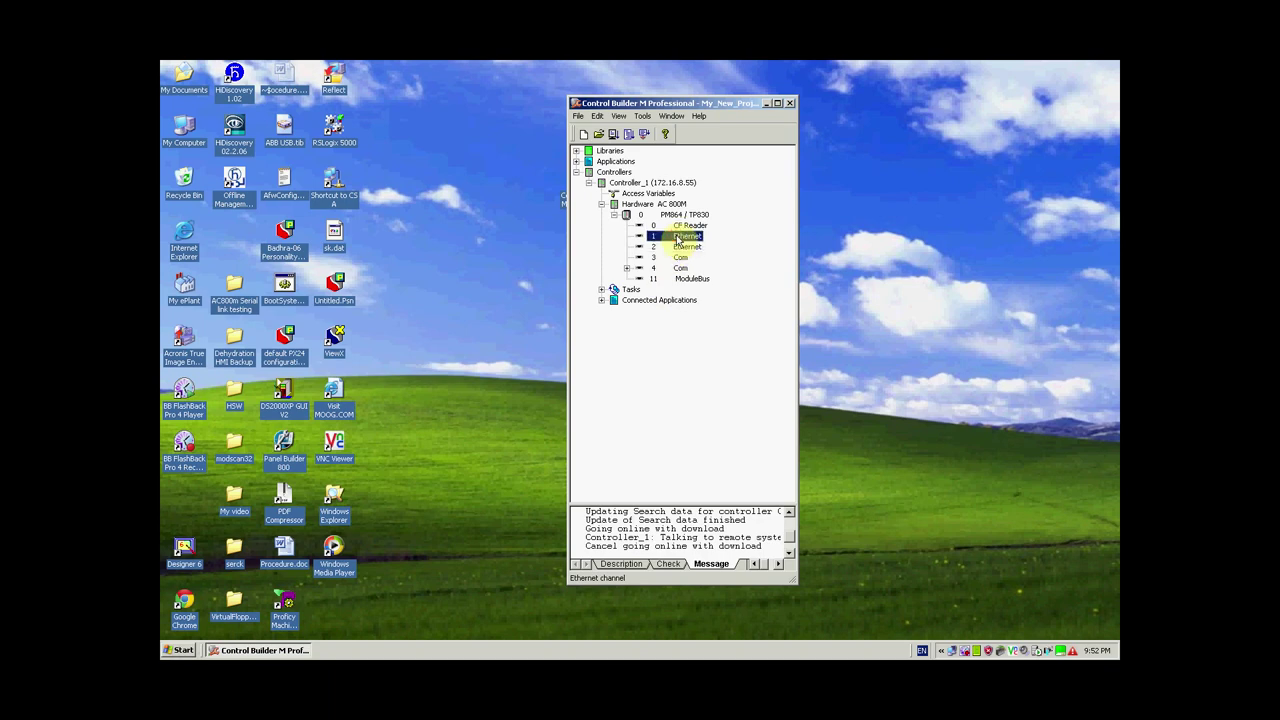
click(955, 622)
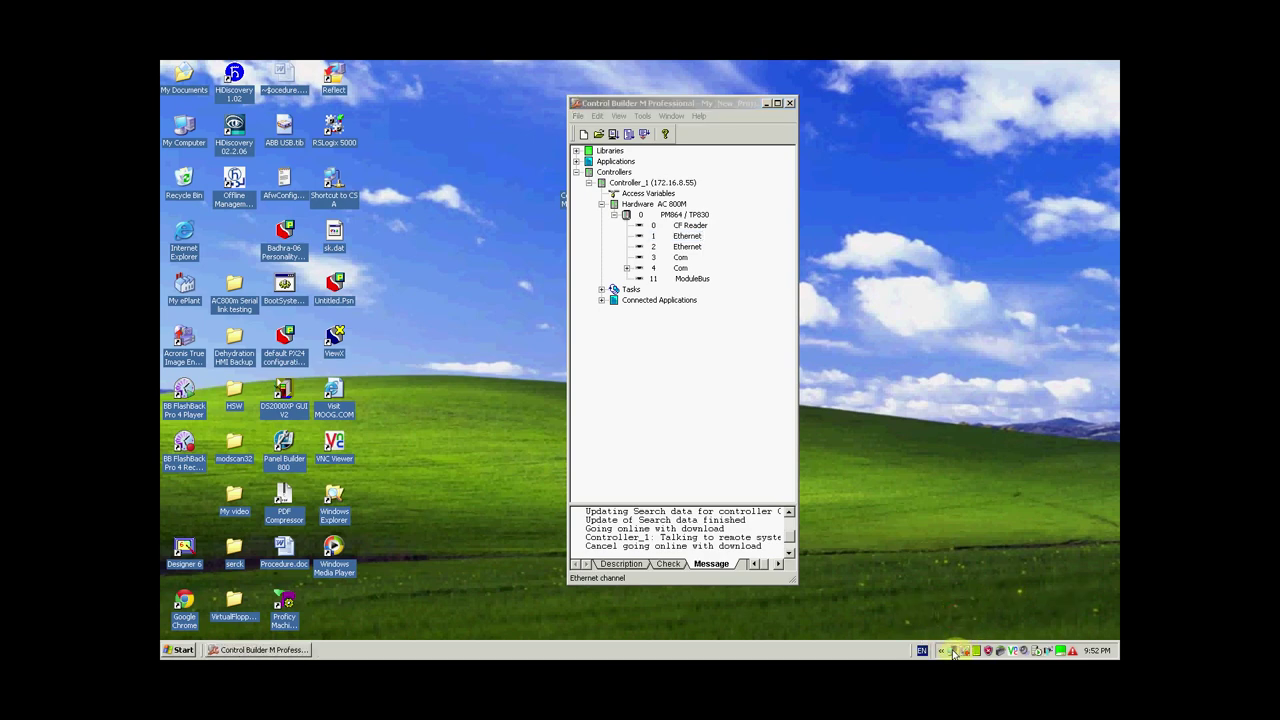
Step: From the Run box, start a continuous ping to the controller with 'ping 172.16.8.55 -t'
click(176, 650)
click(214, 603)
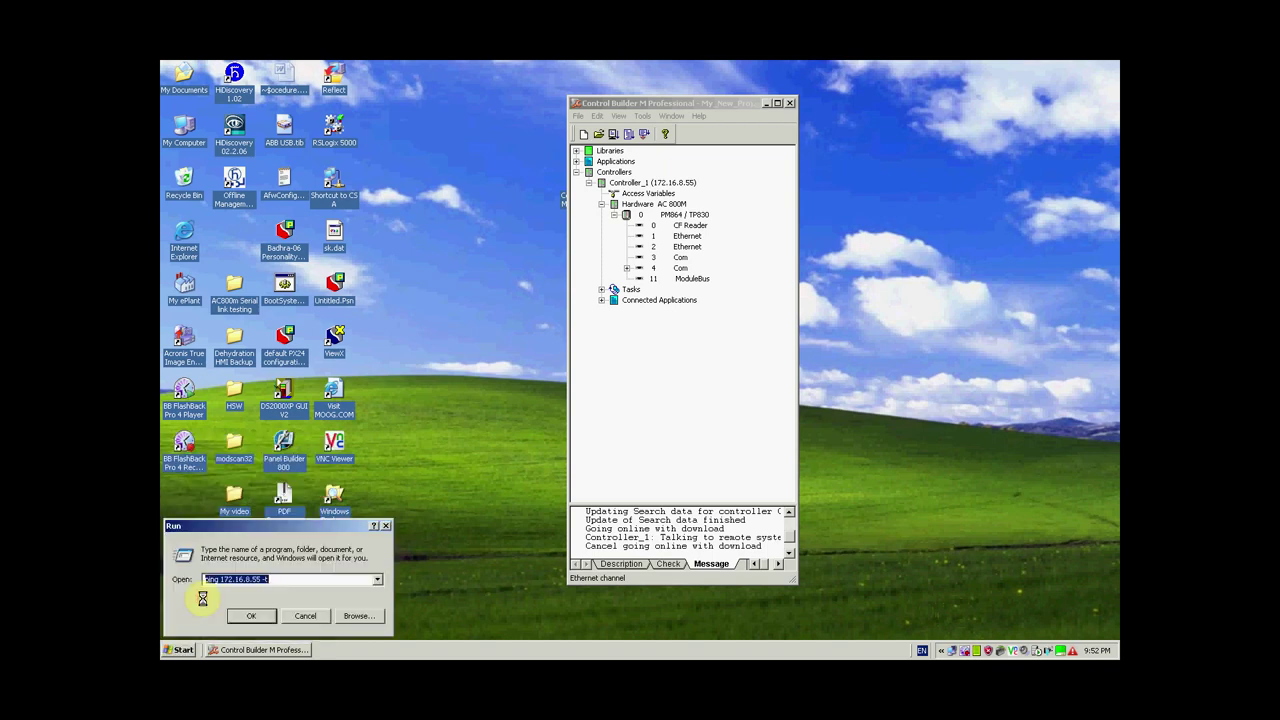
click(286, 582)
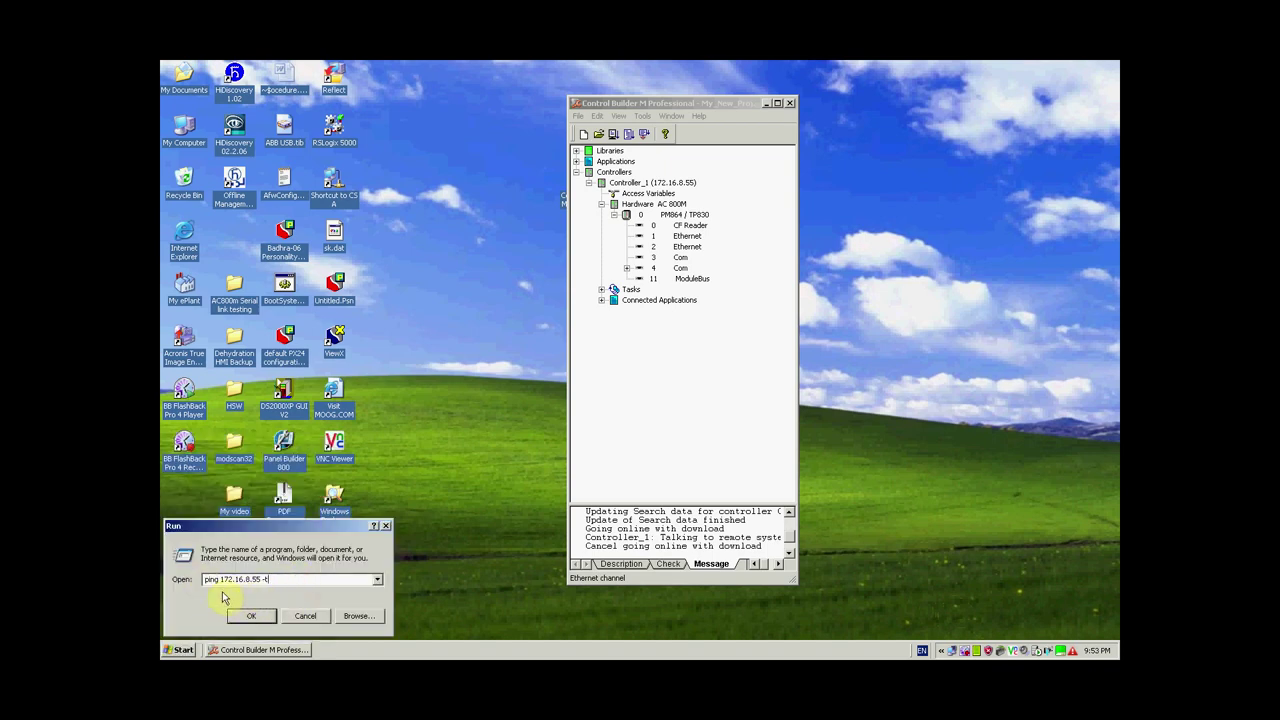
drag(272, 580, 178, 580)
text(p)
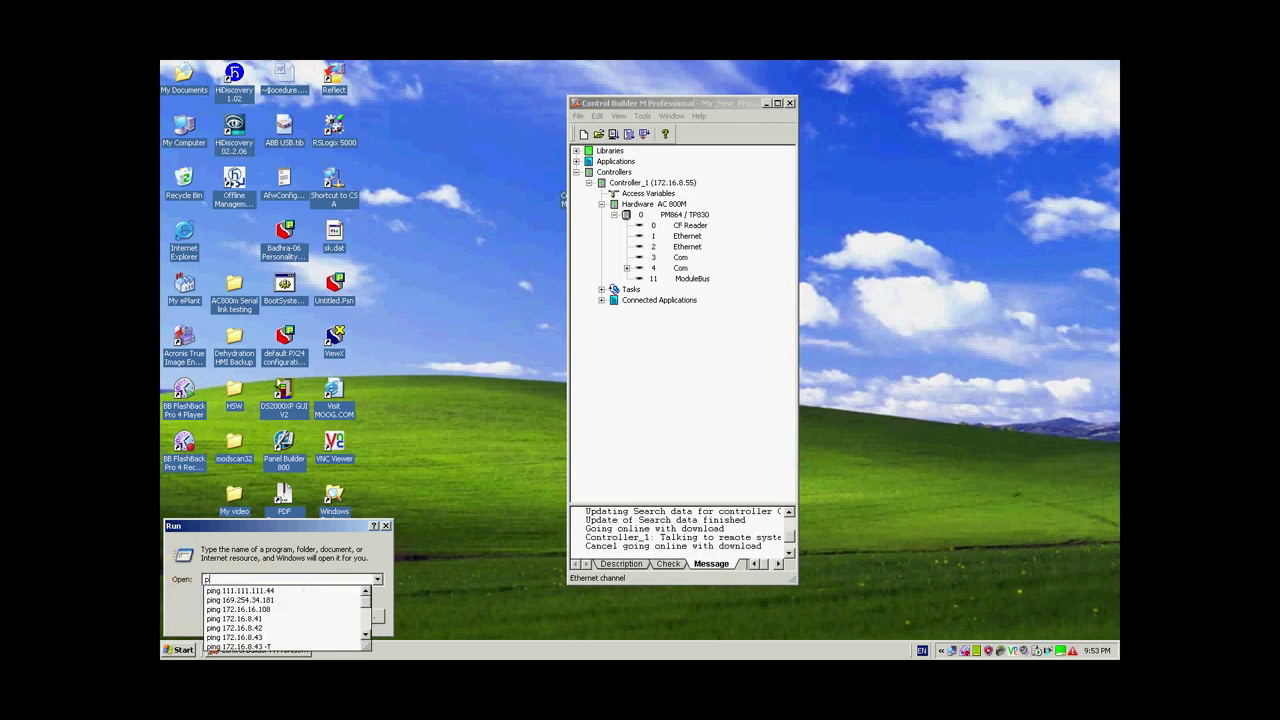
text(ing 172.16.8.55)
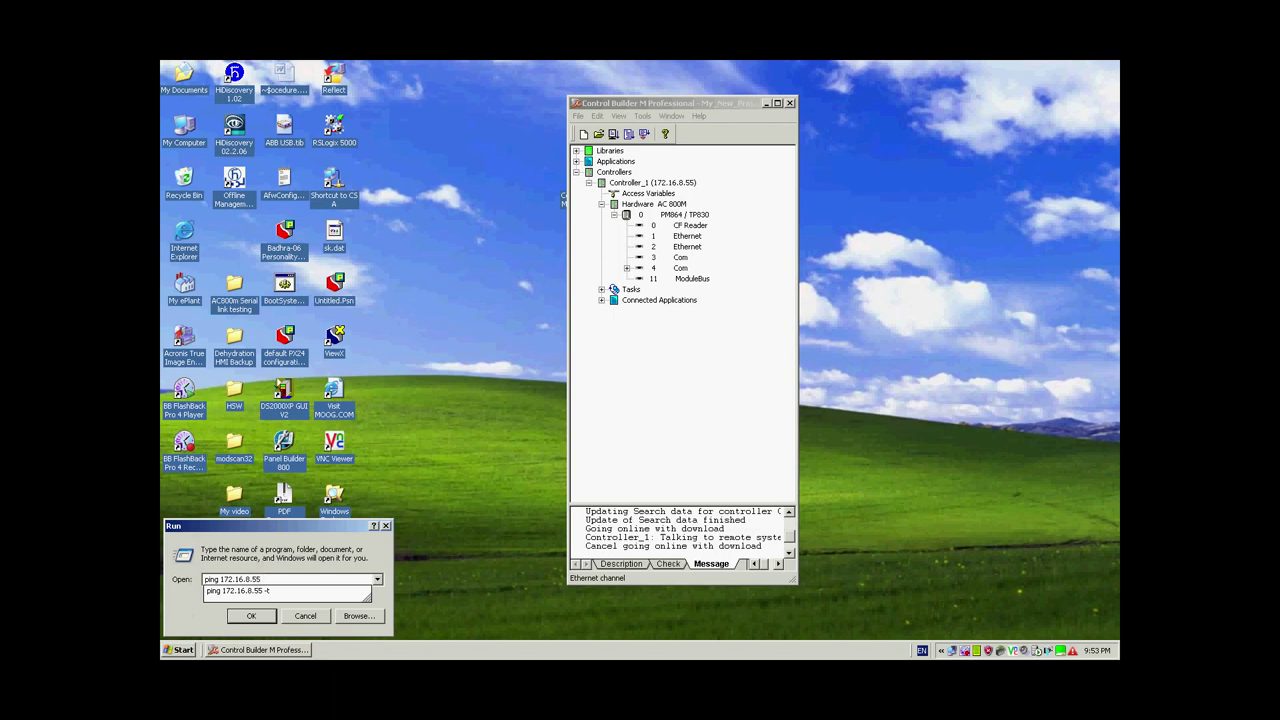
text( -t)
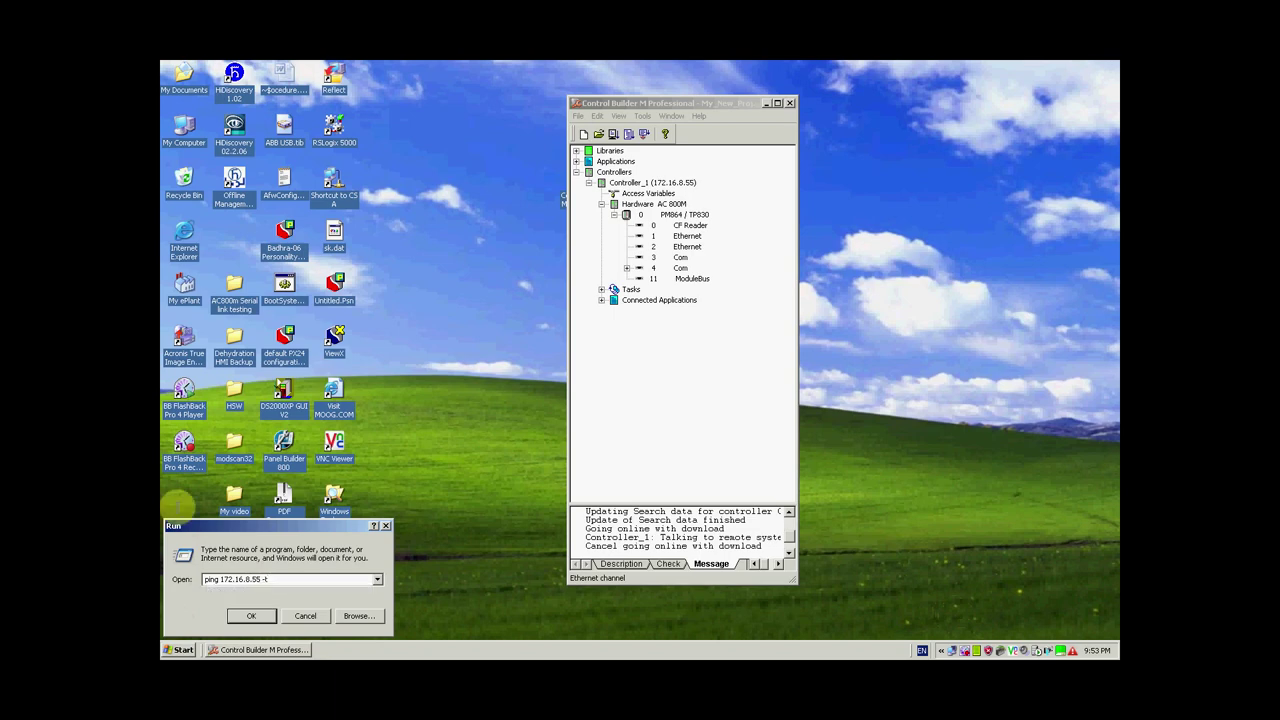
click(251, 615)
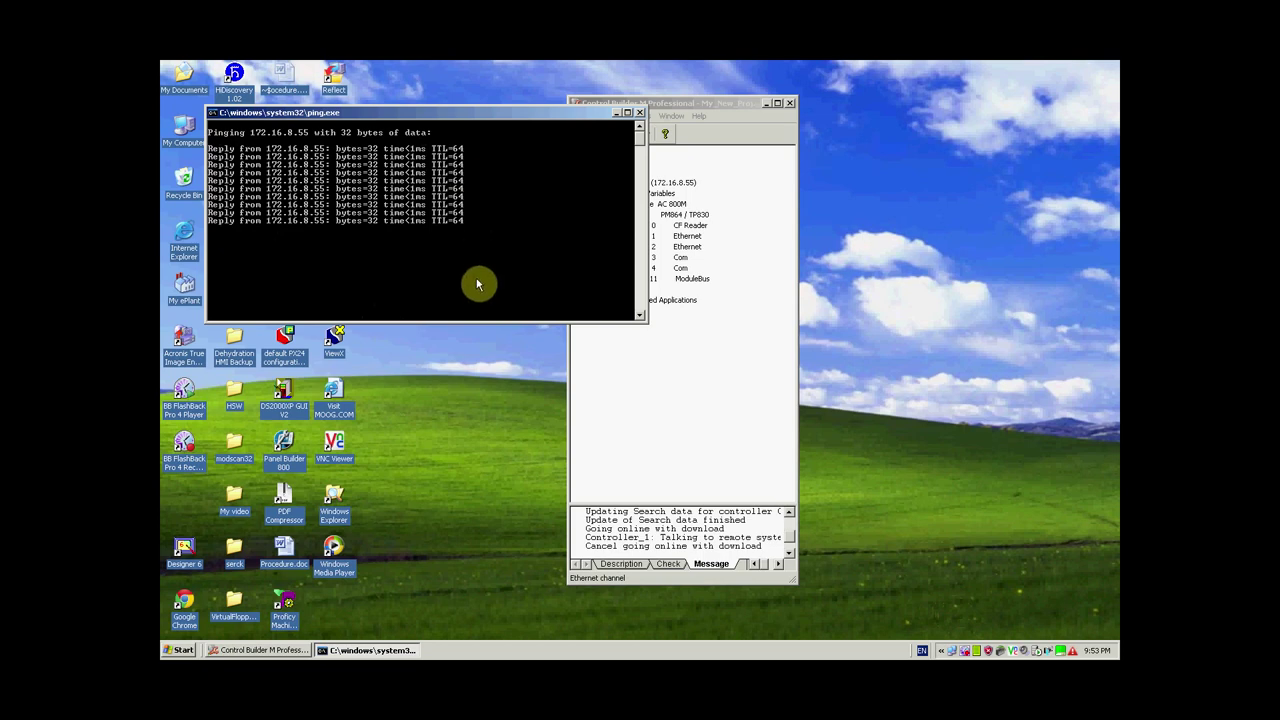
Step: Close the ping window and browse the project tree through Application_1, Program1 and Hardware AC 800M
click(640, 112)
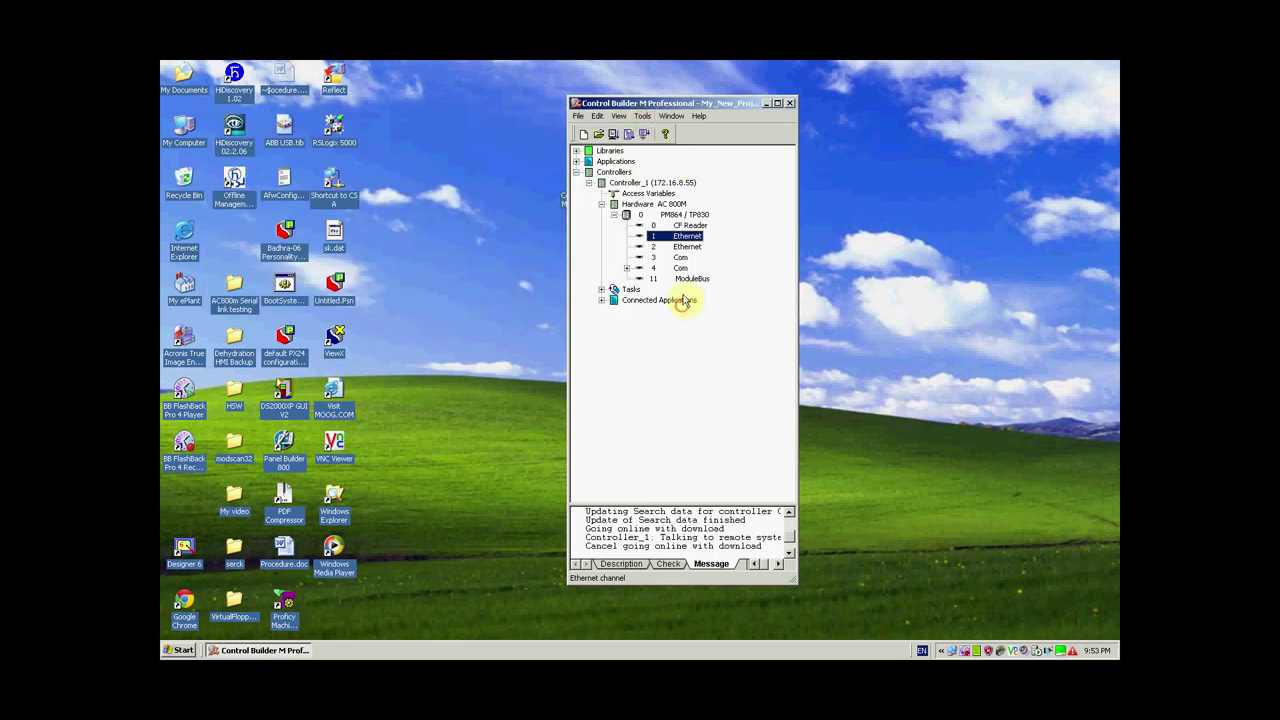
click(674, 205)
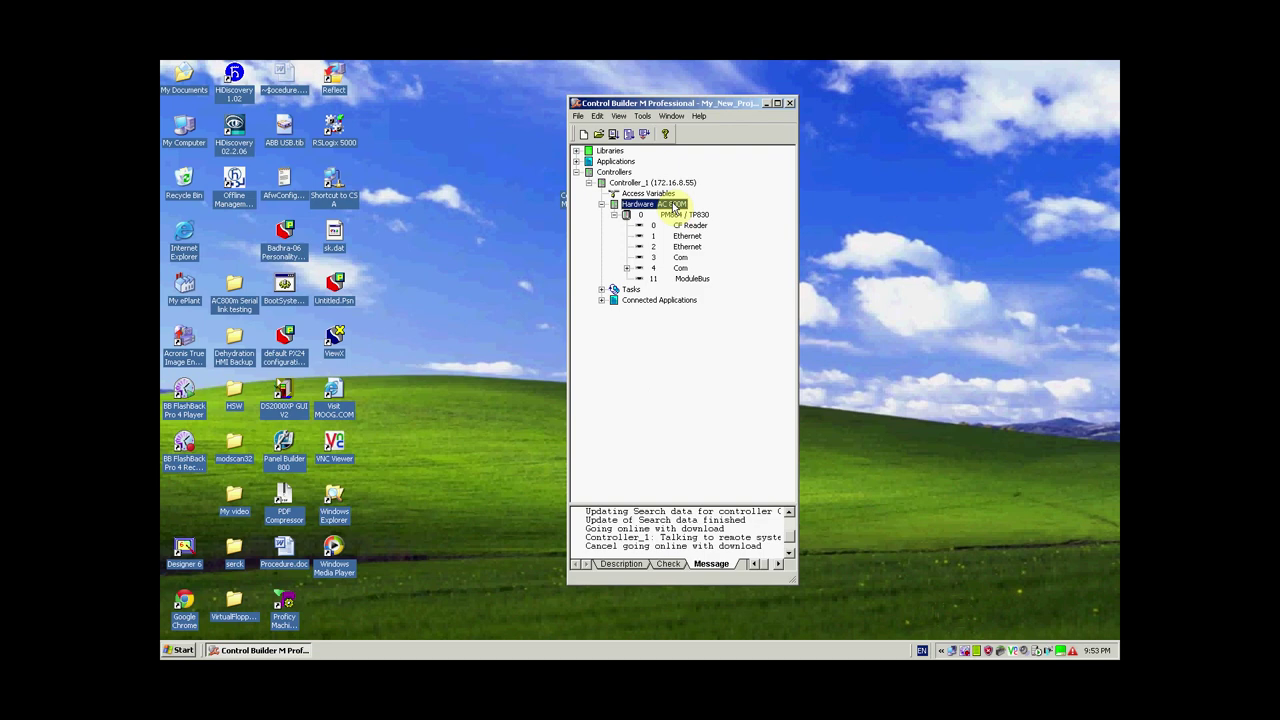
click(576, 161)
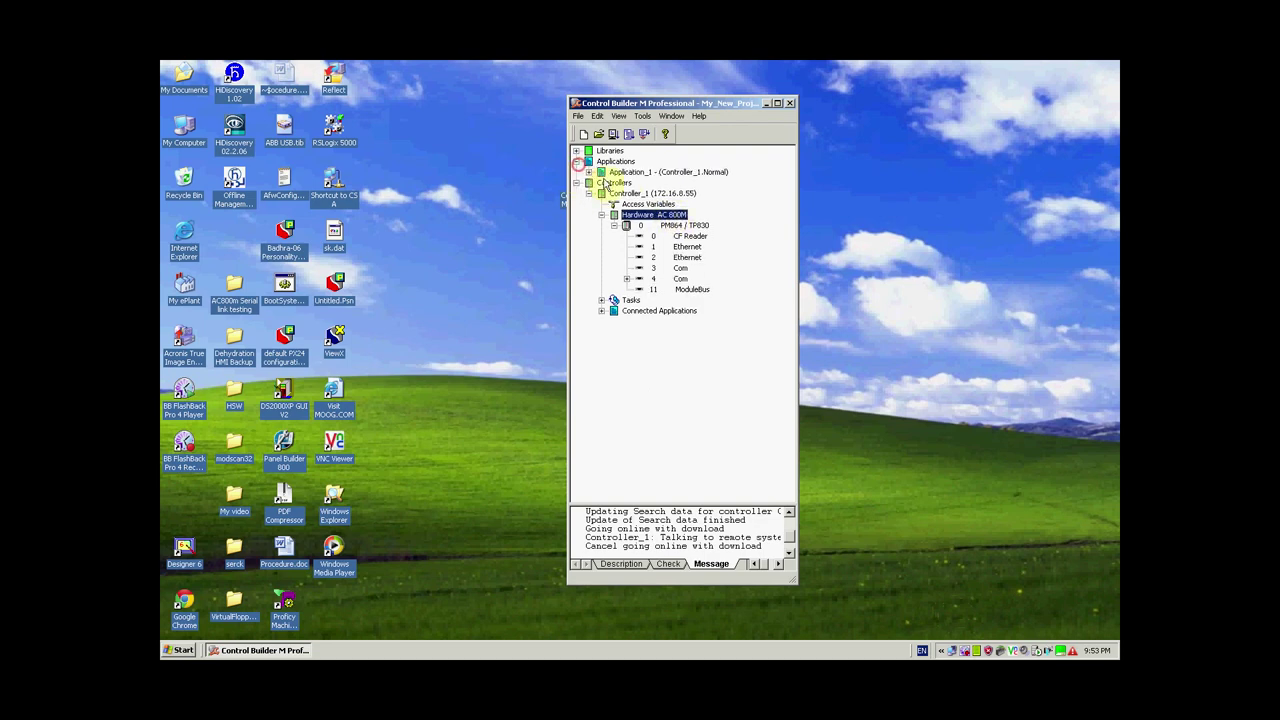
click(589, 172)
click(602, 237)
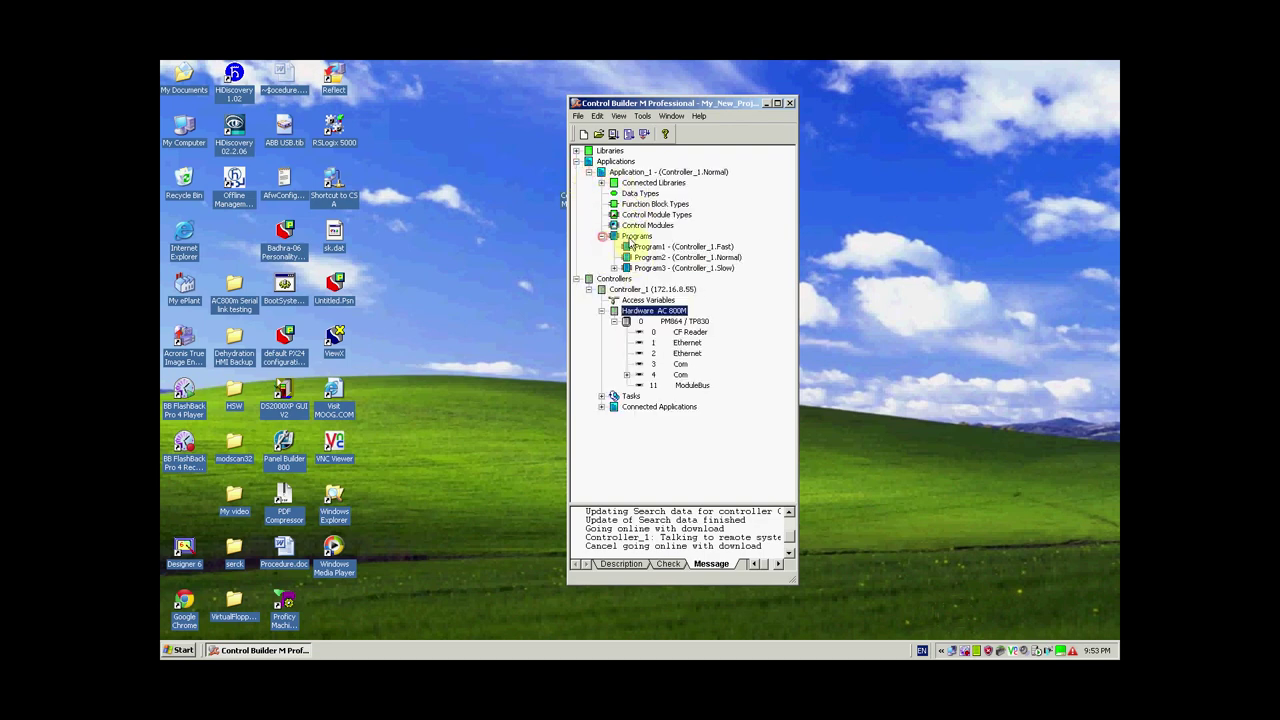
click(643, 247)
click(577, 161)
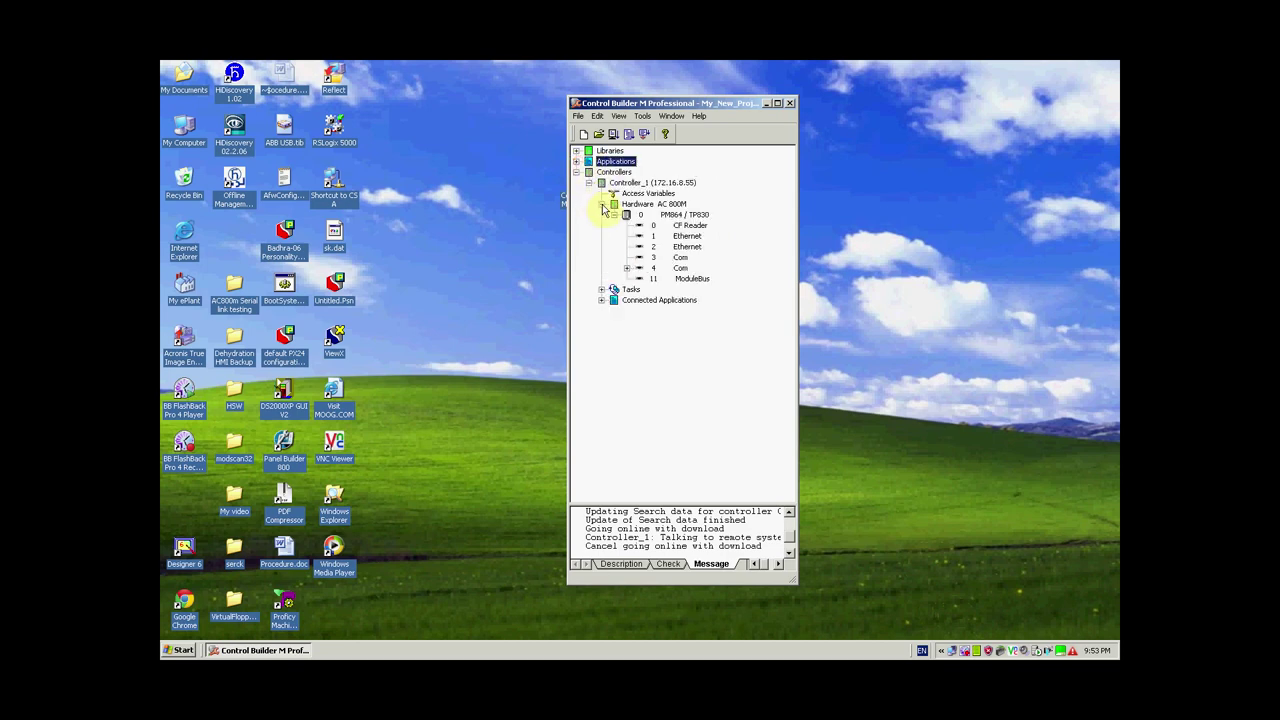
click(602, 205)
click(602, 205)
Step: Run Download and Online Mode on Controller_1 and continue past the online analysis
right_click(633, 183)
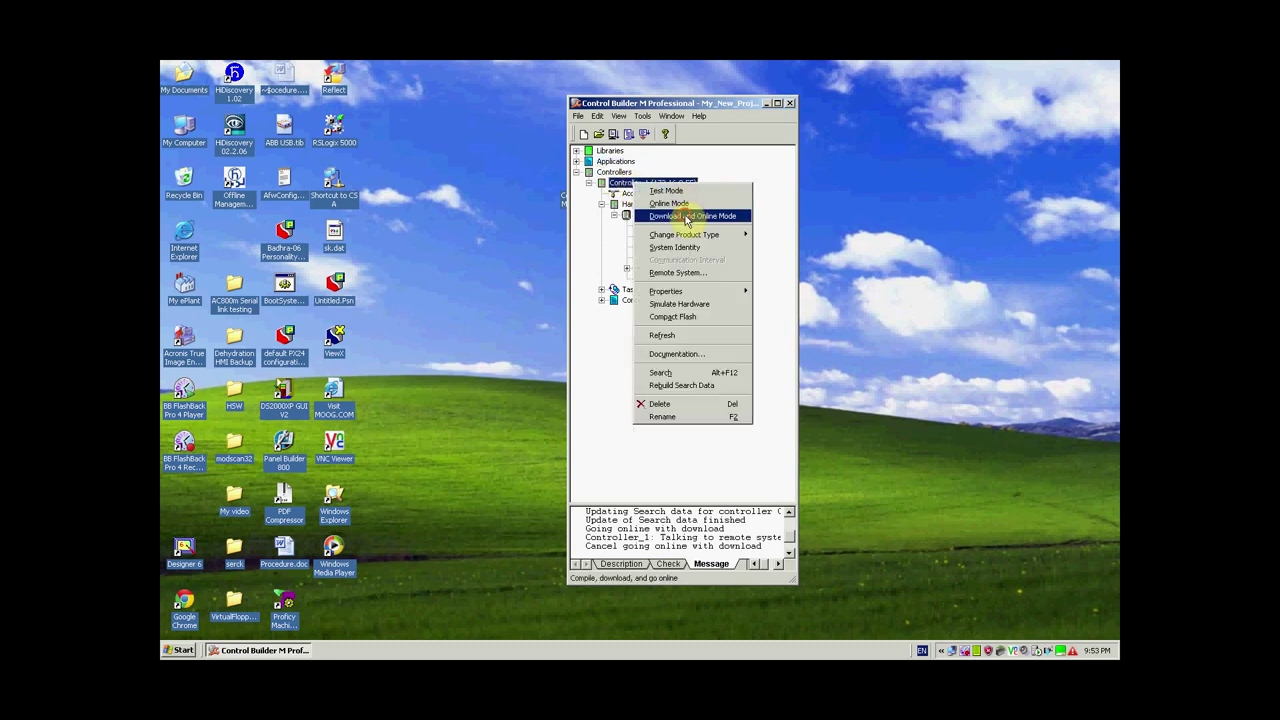
click(687, 217)
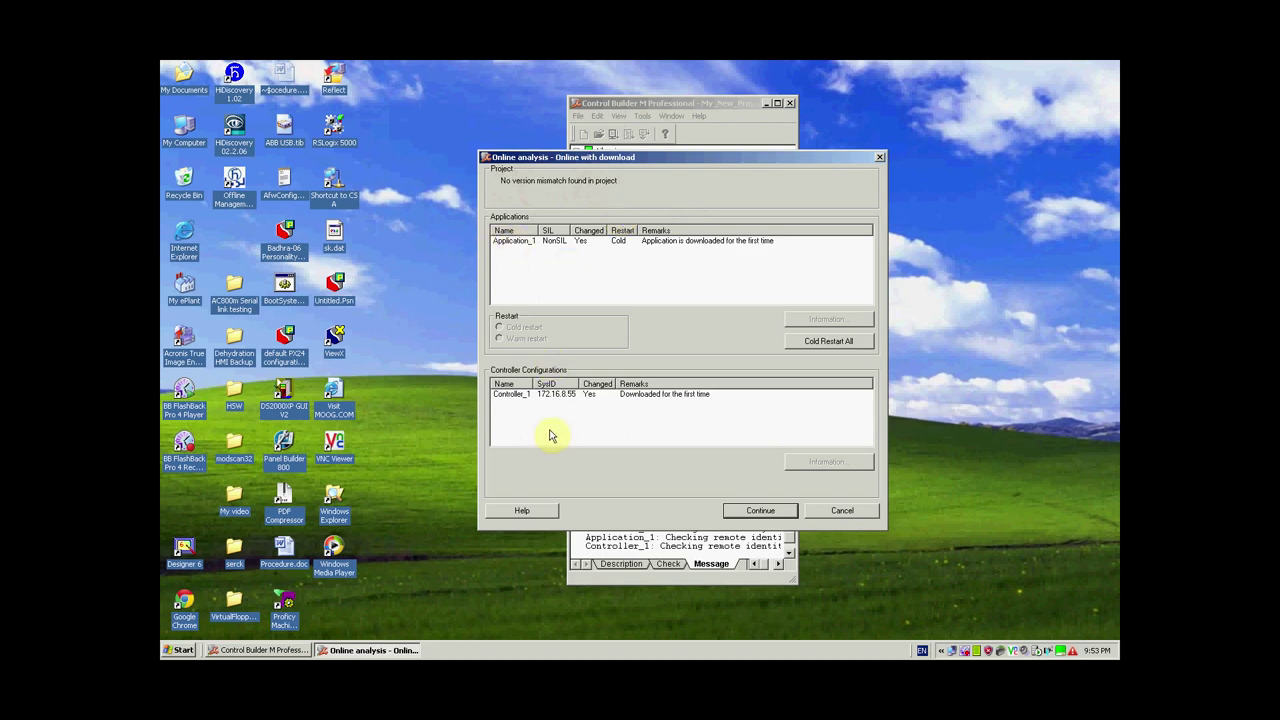
click(511, 395)
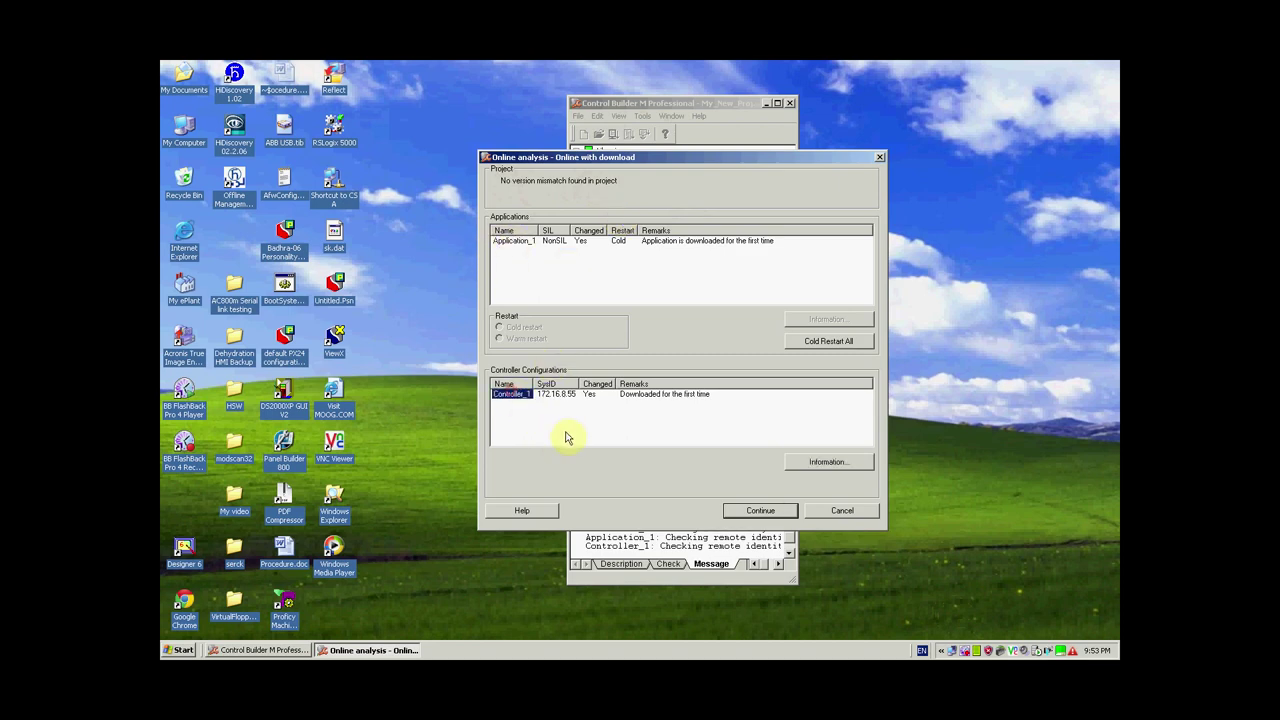
click(751, 510)
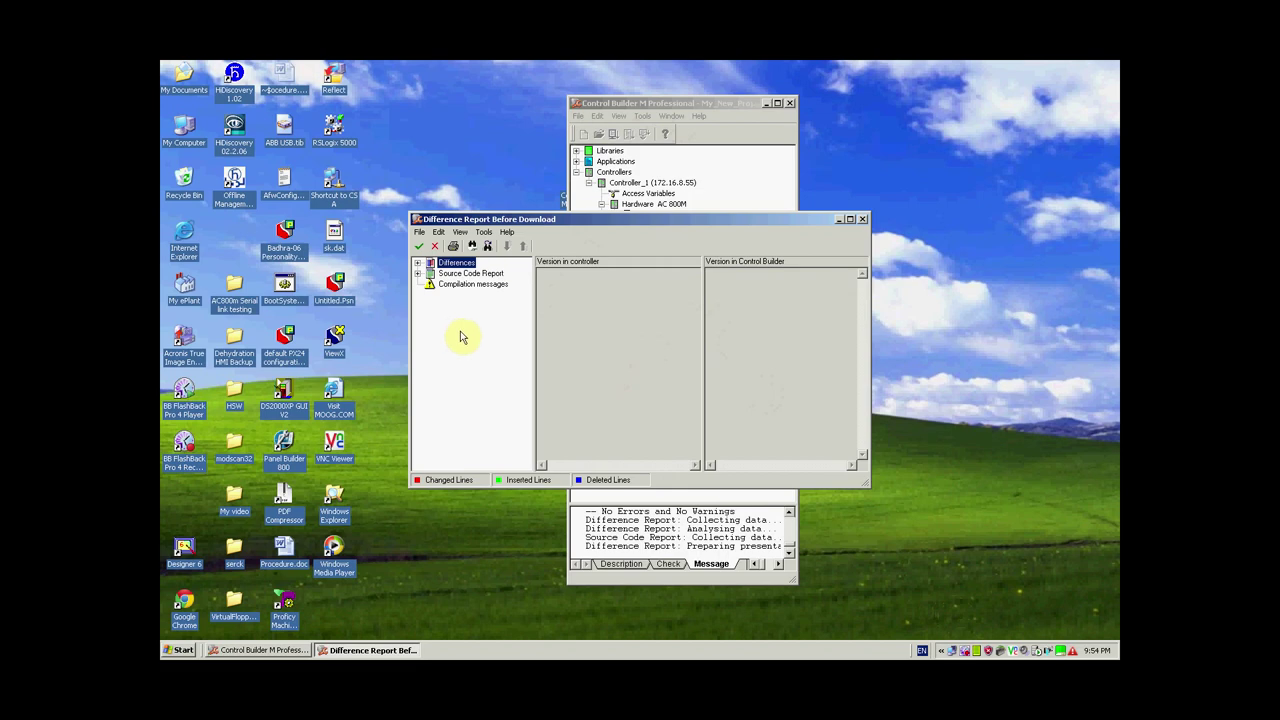
Step: Review the Controller_1 and Application_1 entries in the difference report, then approve the download
click(421, 249)
drag(534, 373, 604, 372)
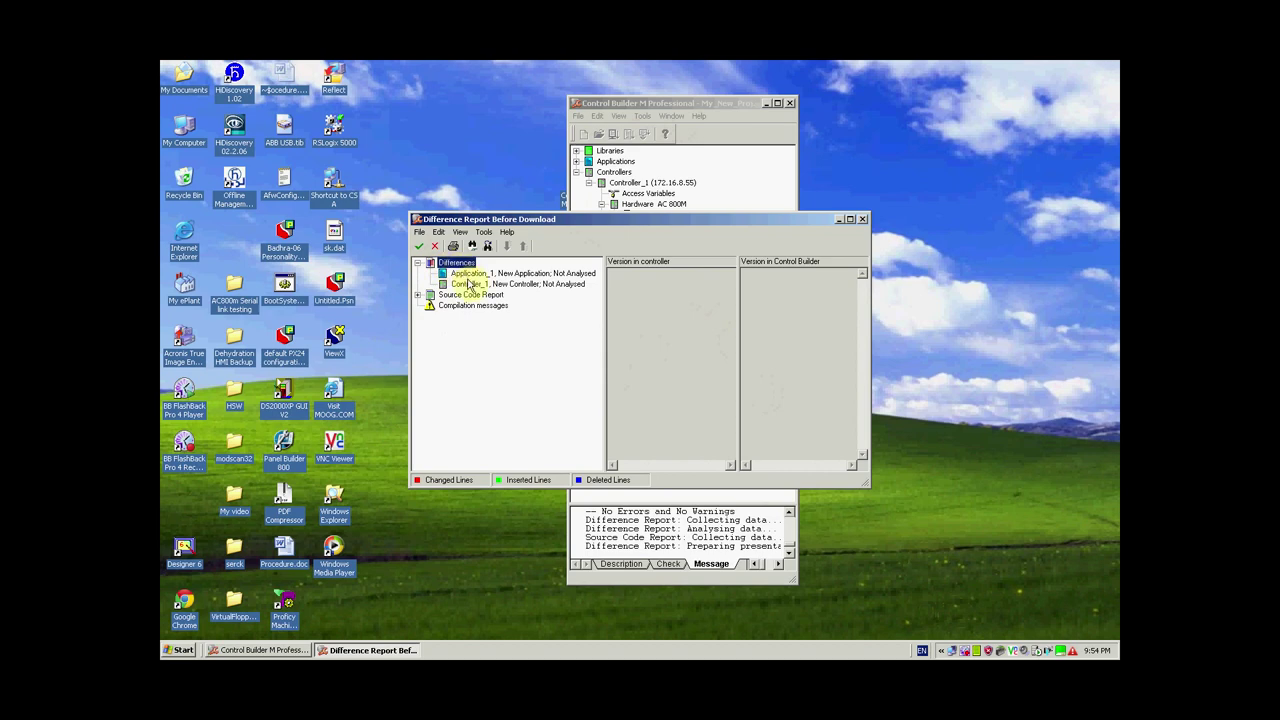
click(467, 284)
click(466, 274)
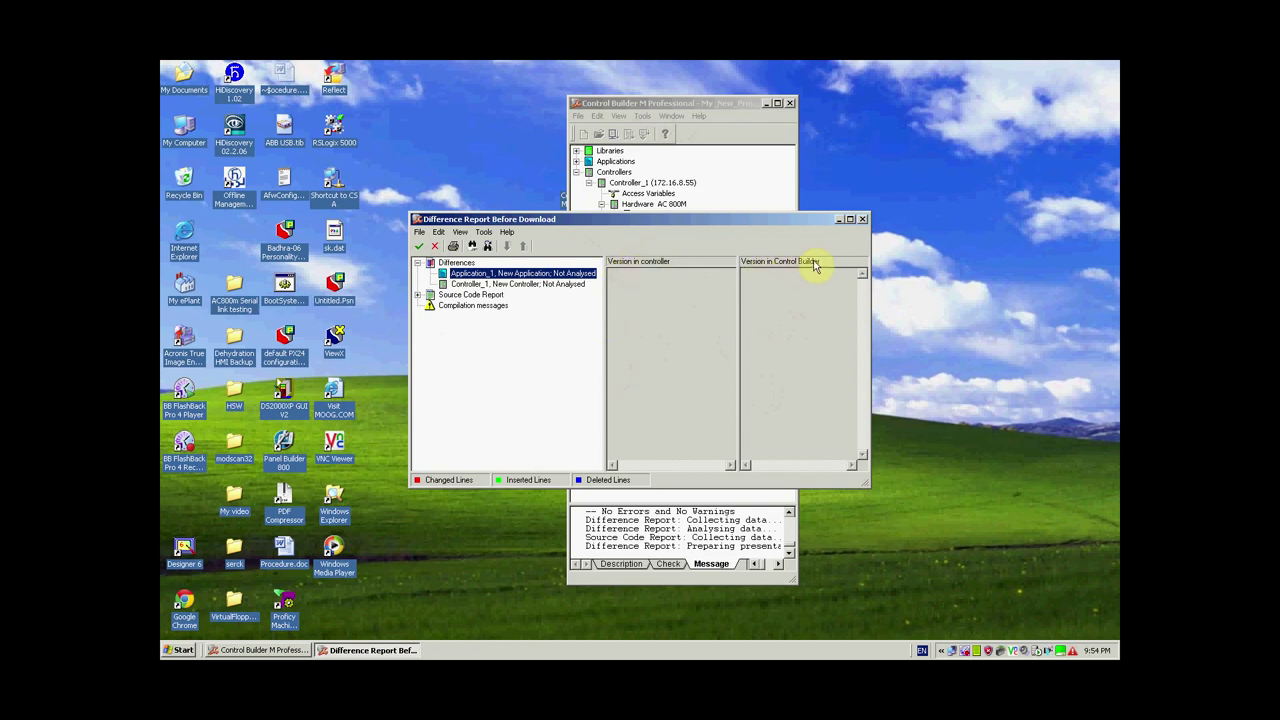
click(420, 246)
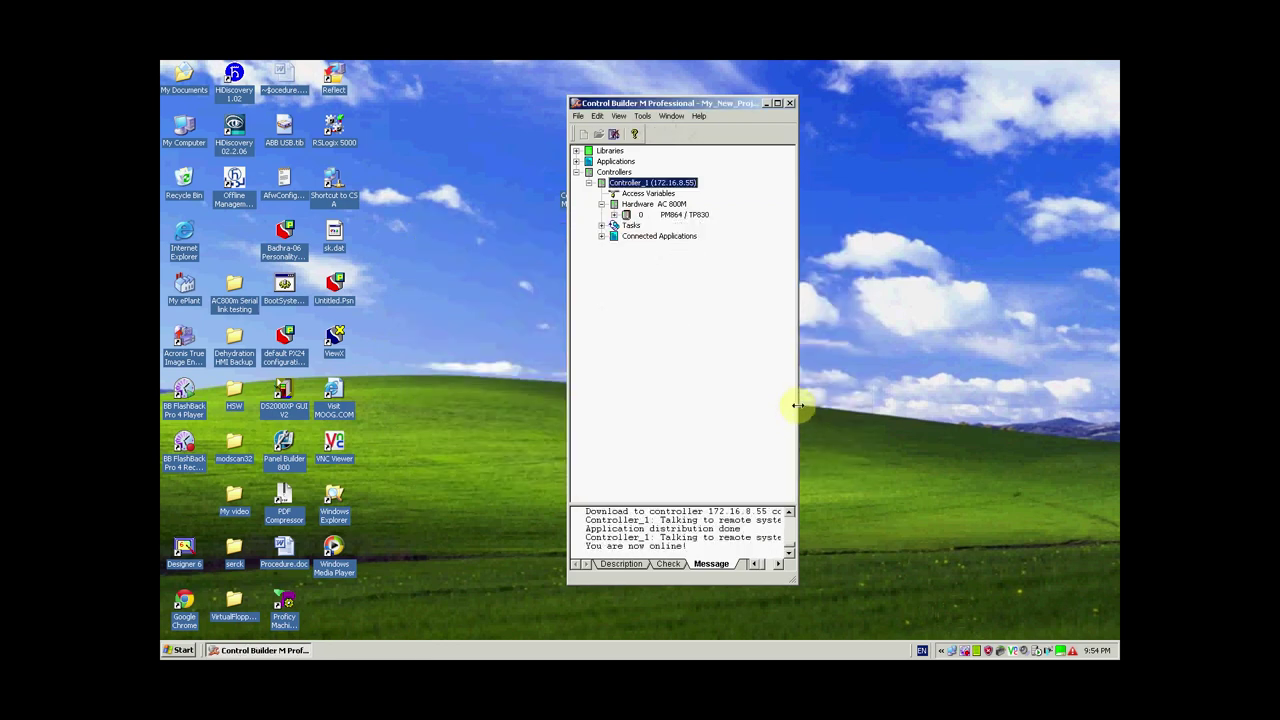
Step: Take Controller_1 offline with the Offline button (Shift+F5) and minimize Control Builder
drag(797, 412, 812, 405)
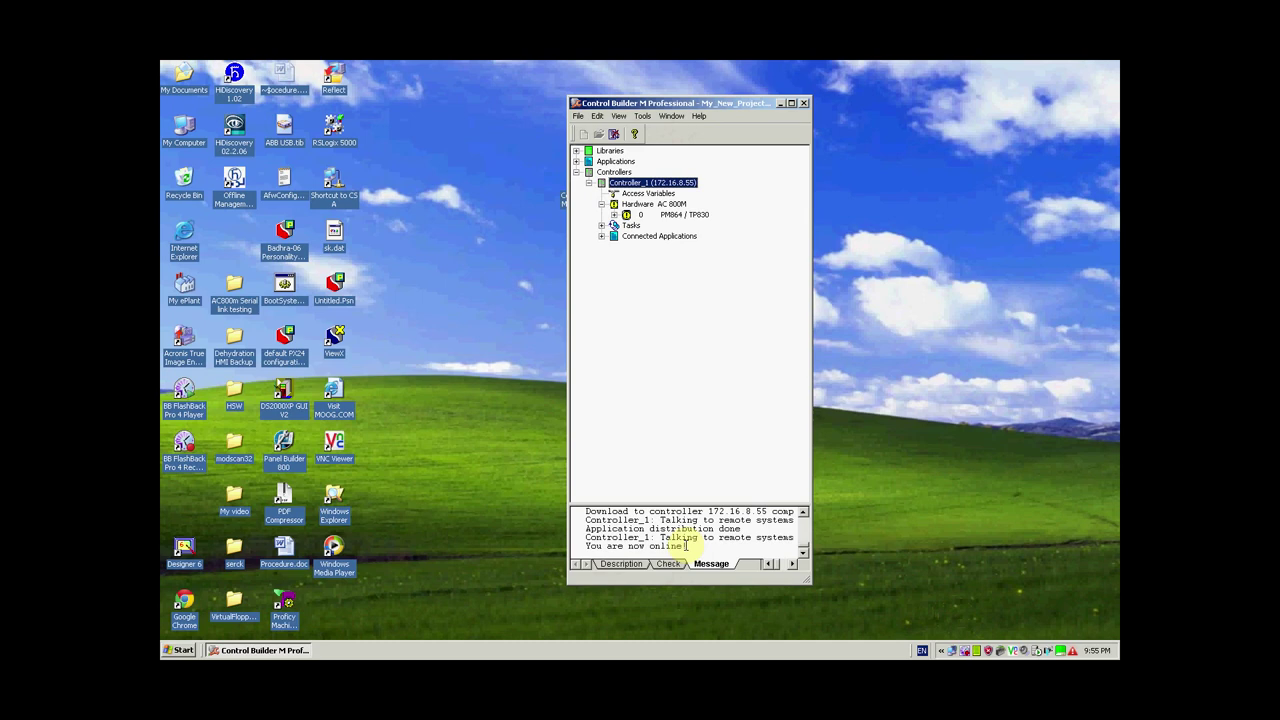
click(614, 136)
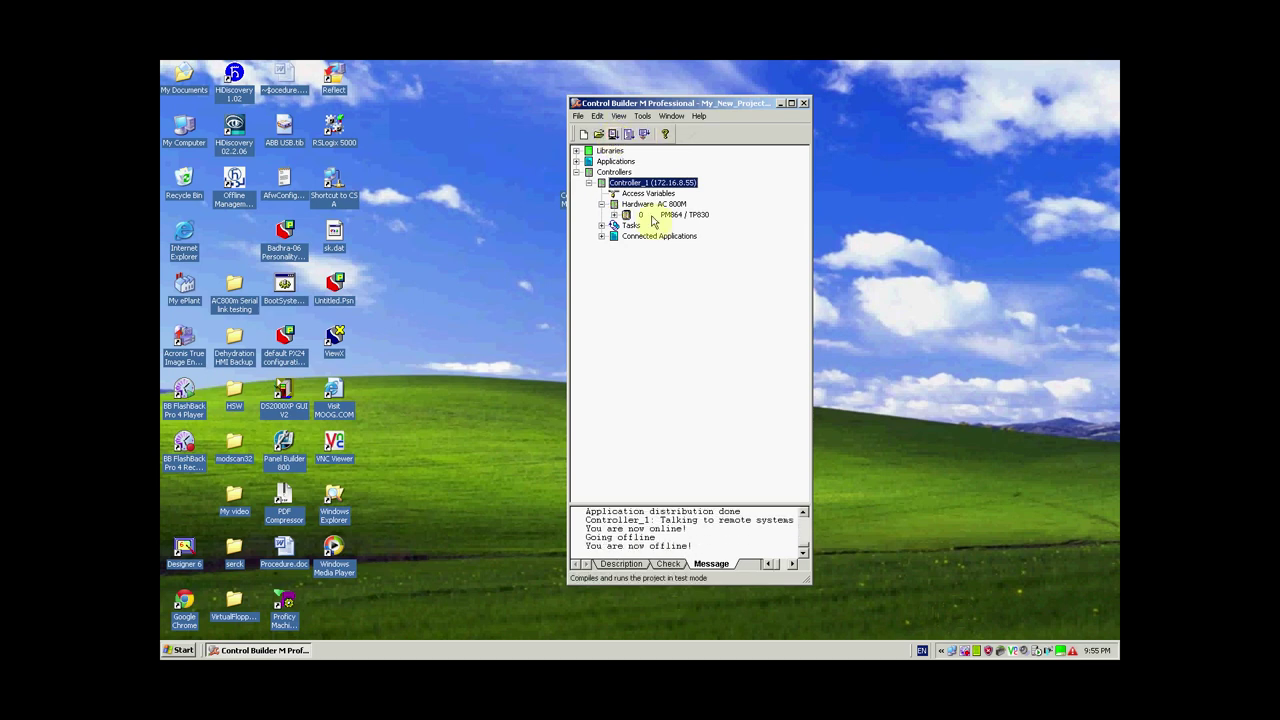
right_click(963, 651)
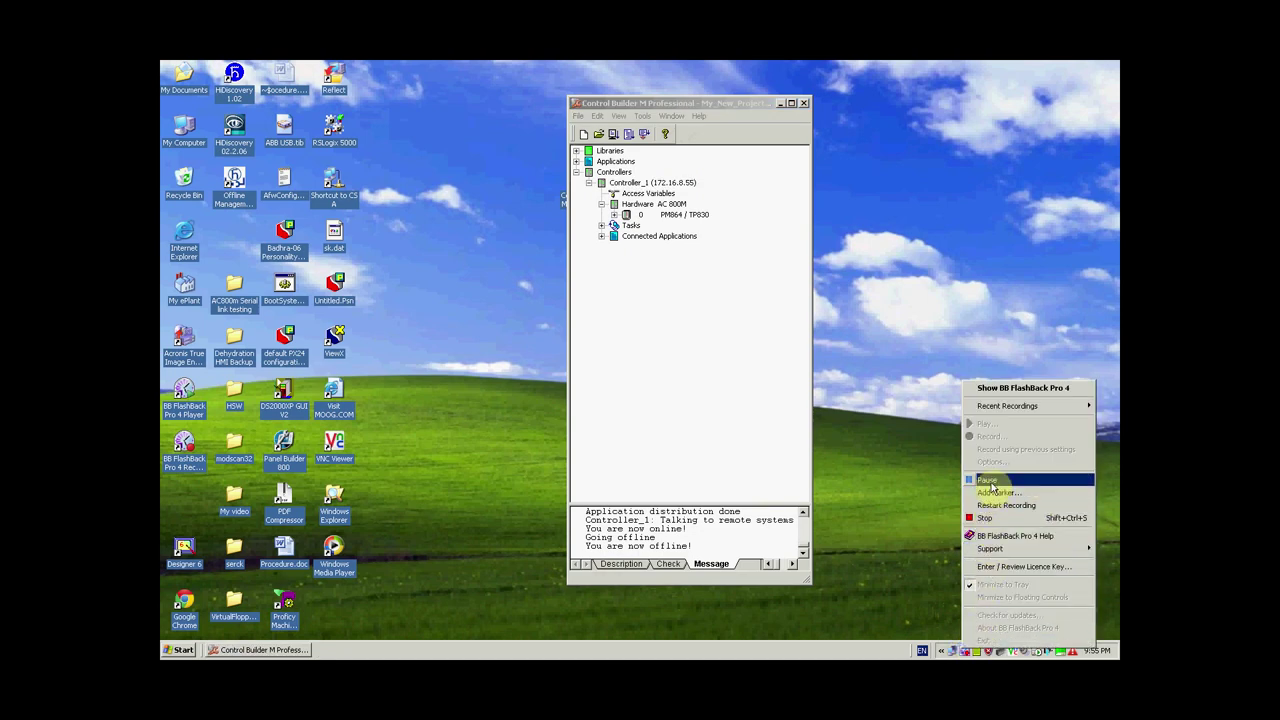
click(990, 518)
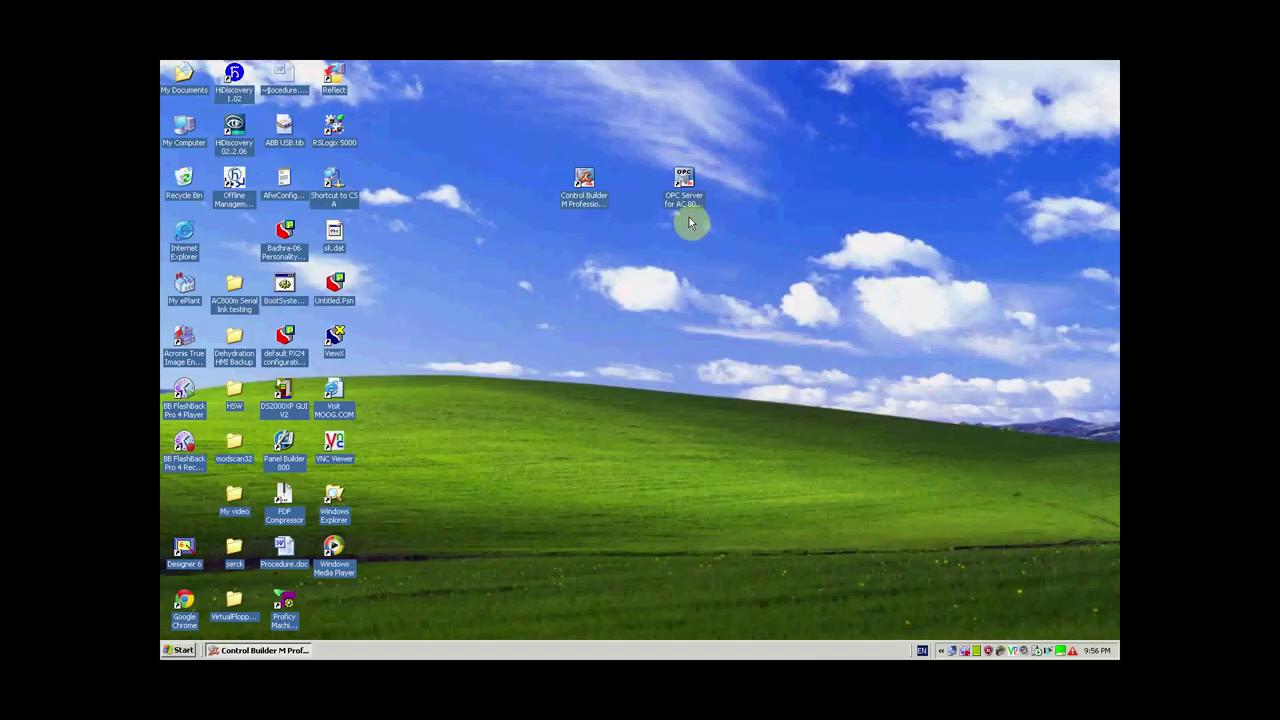
Step: Launch the OPC Server for AC 800M configuration and look through its controller list
click(707, 302)
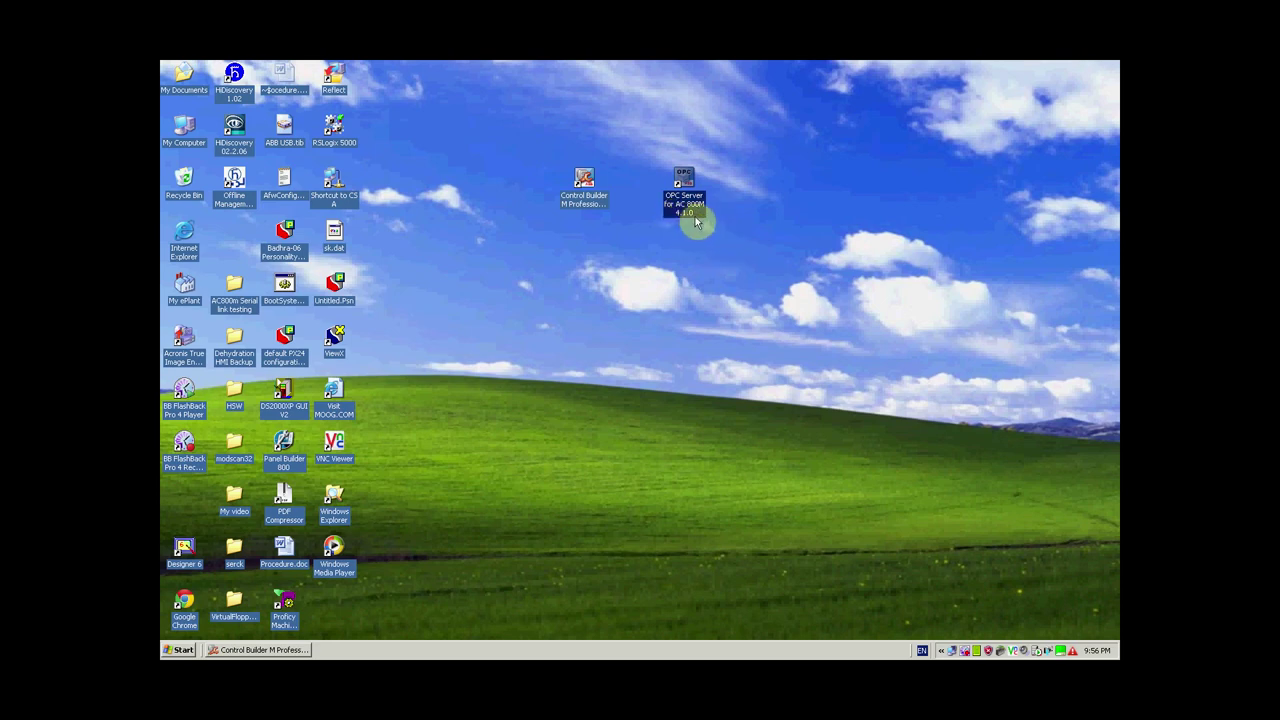
double_click(686, 180)
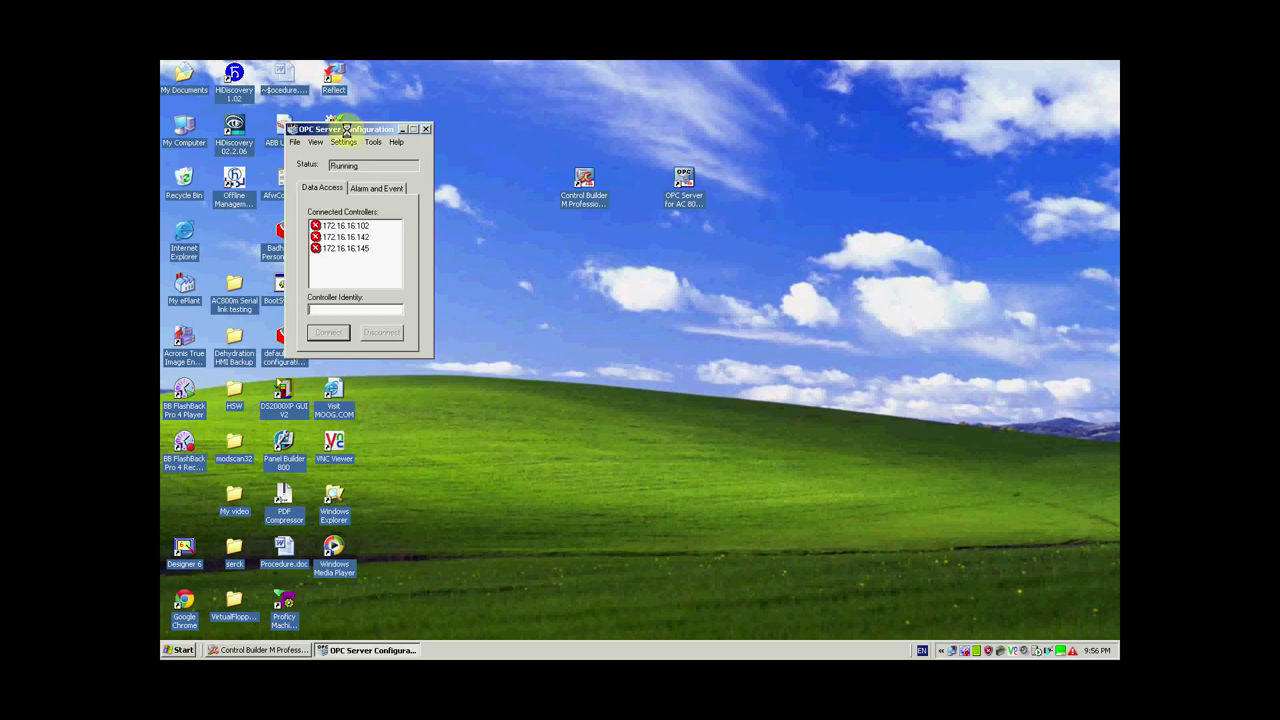
drag(371, 129, 727, 276)
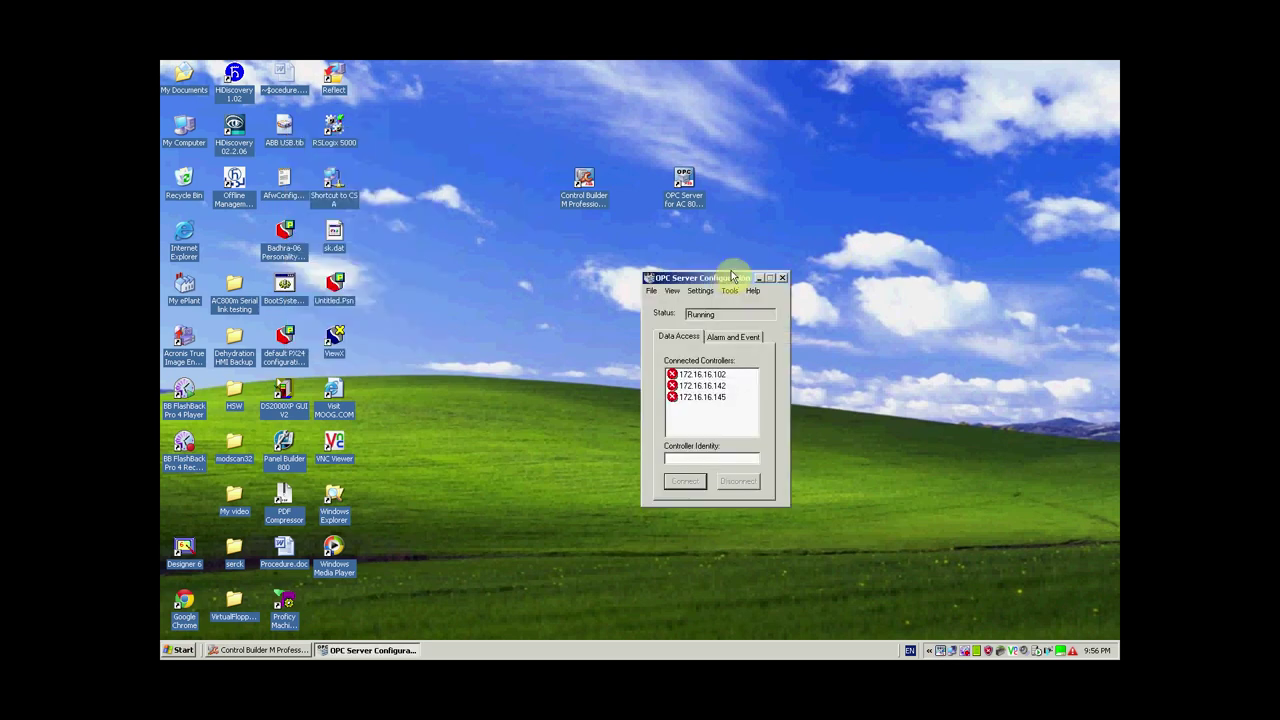
click(703, 386)
click(703, 397)
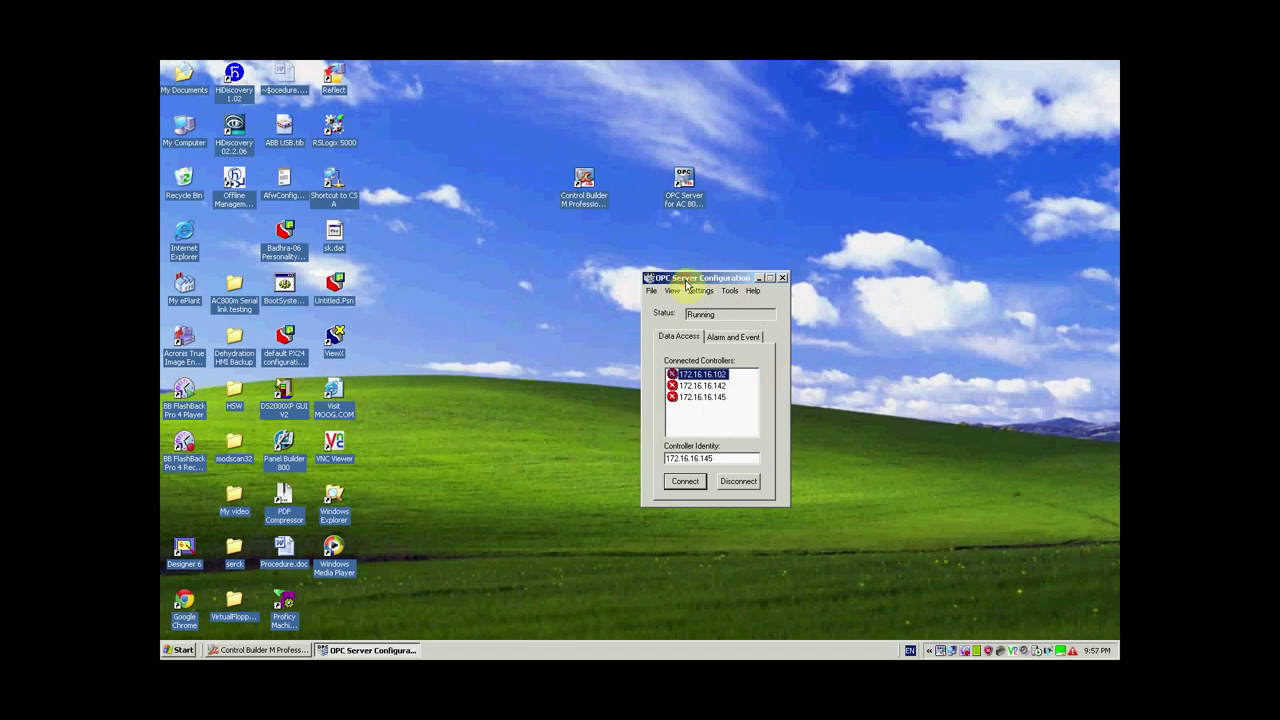
Step: Replace the Controller Identity on the Data Access tab with 172.16.8.55
click(592, 193)
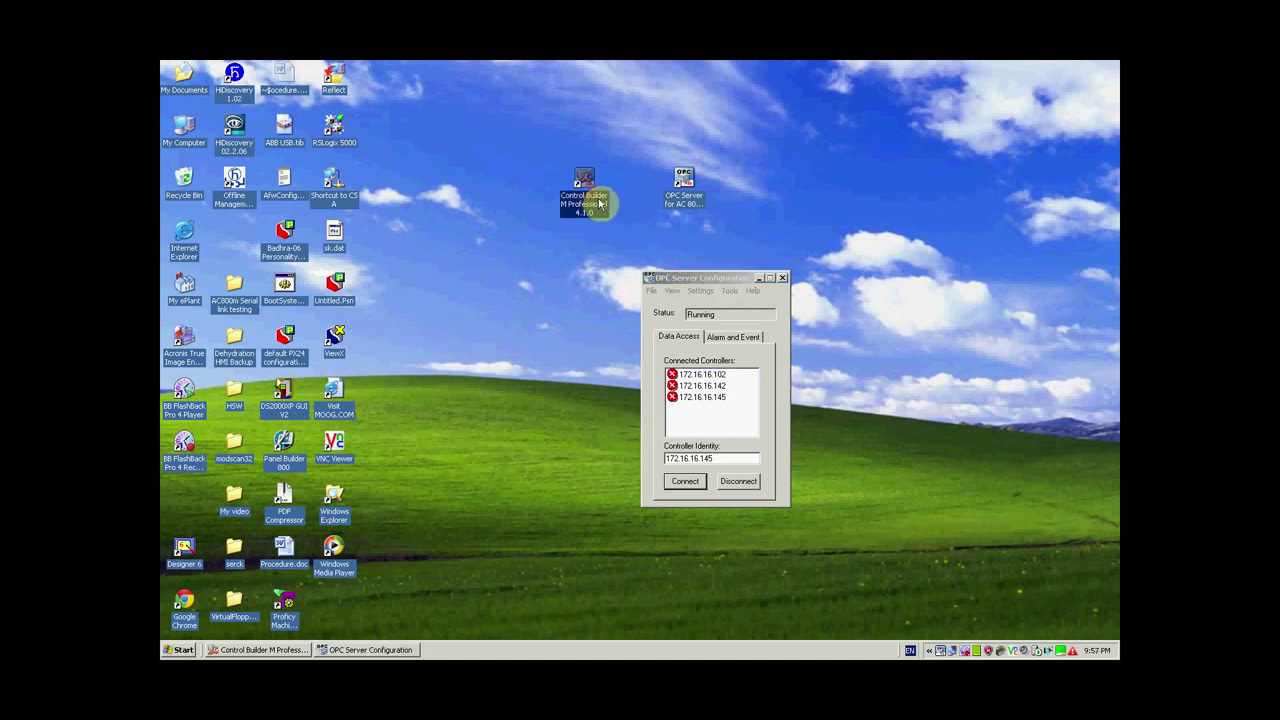
click(705, 280)
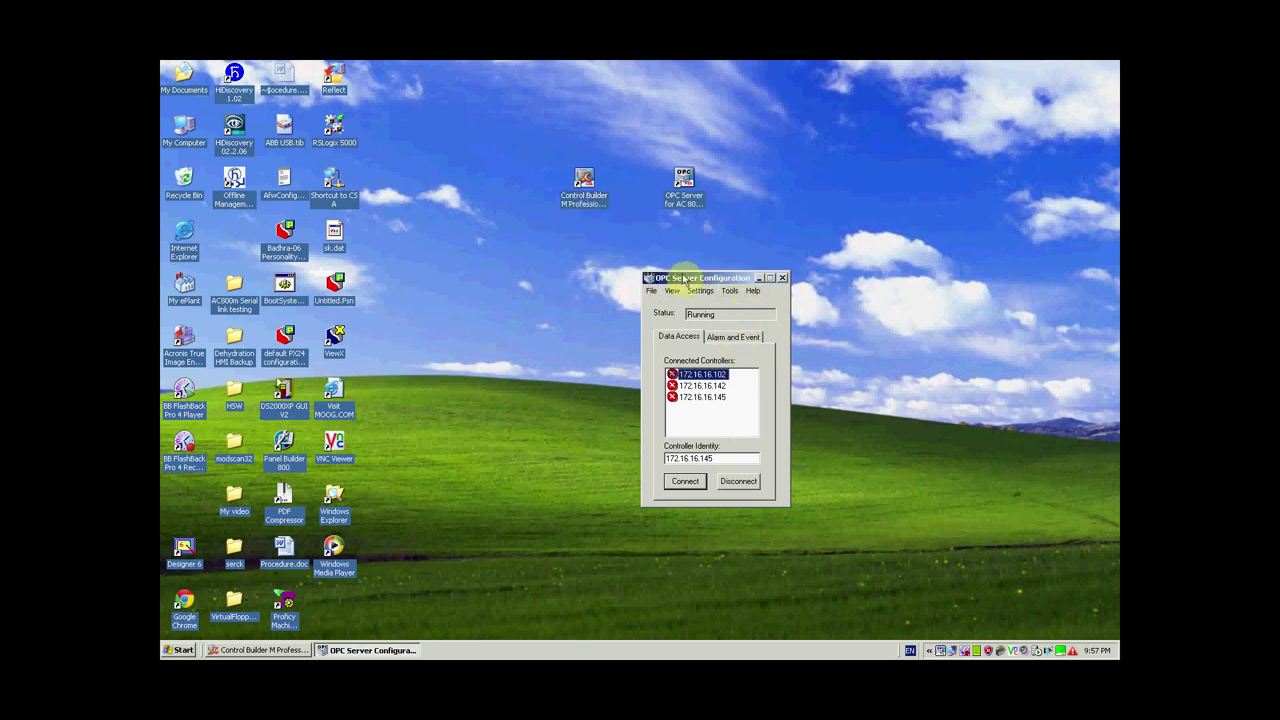
click(722, 336)
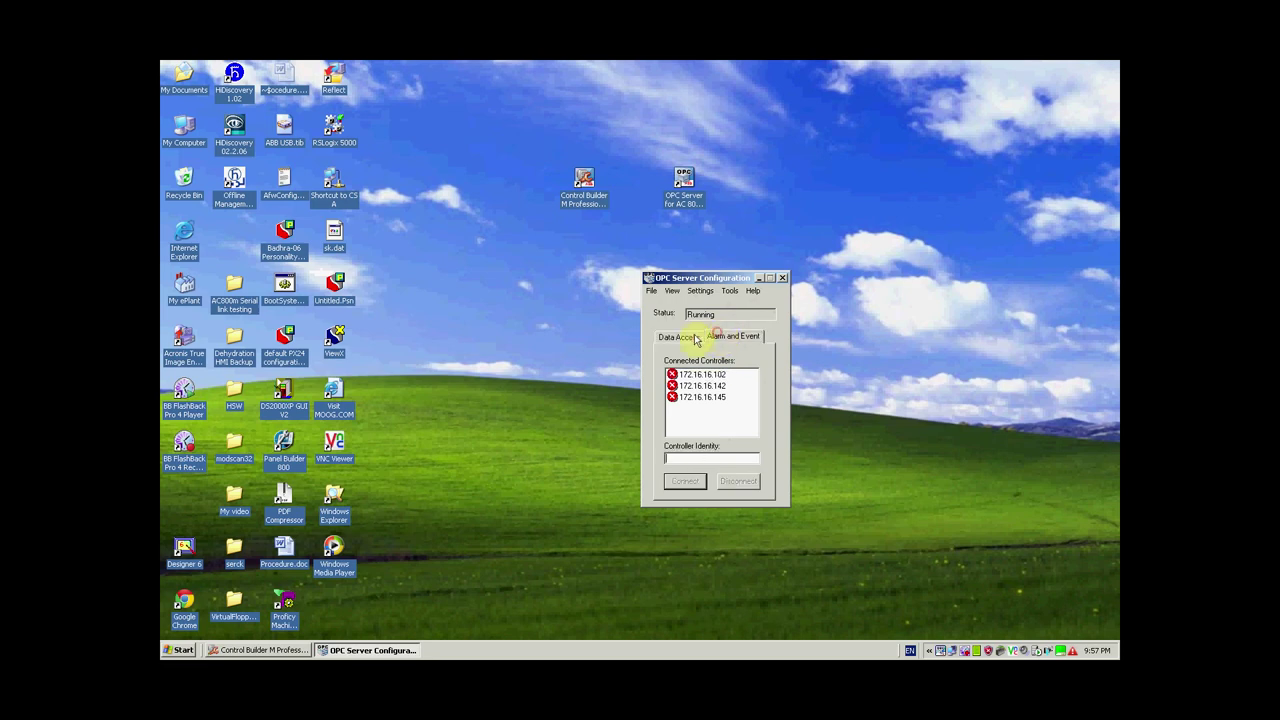
click(676, 338)
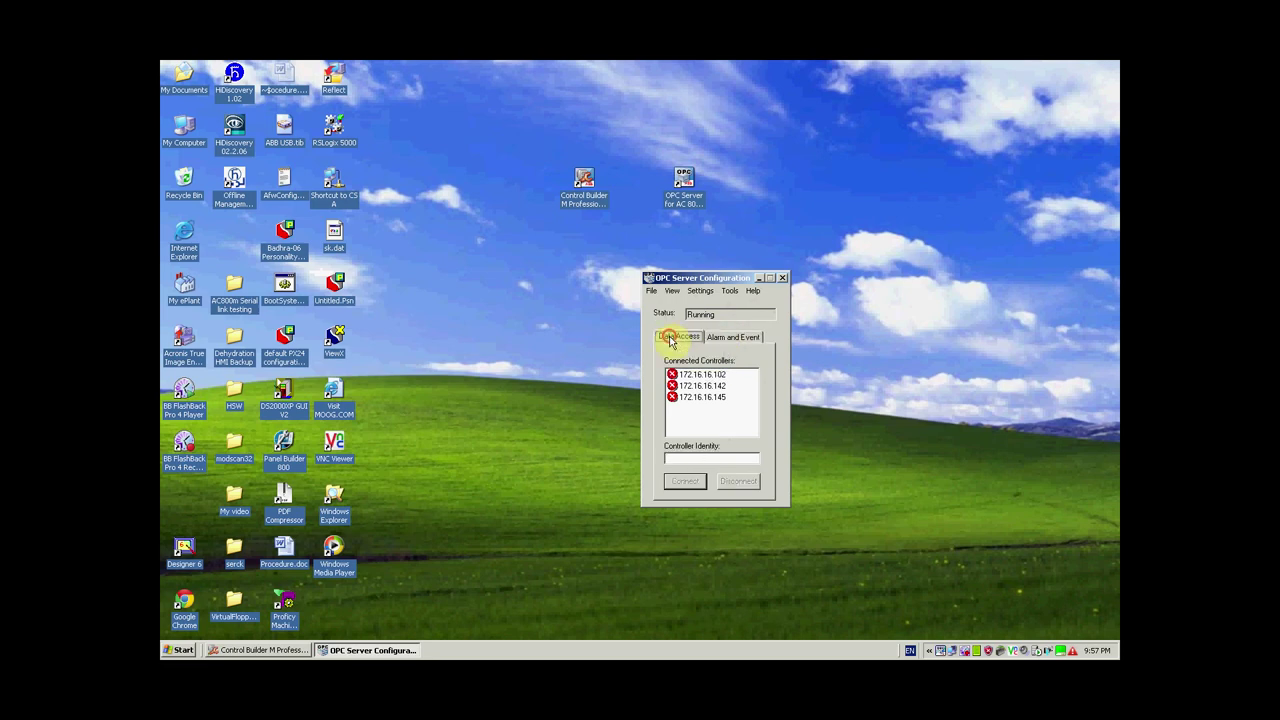
click(722, 338)
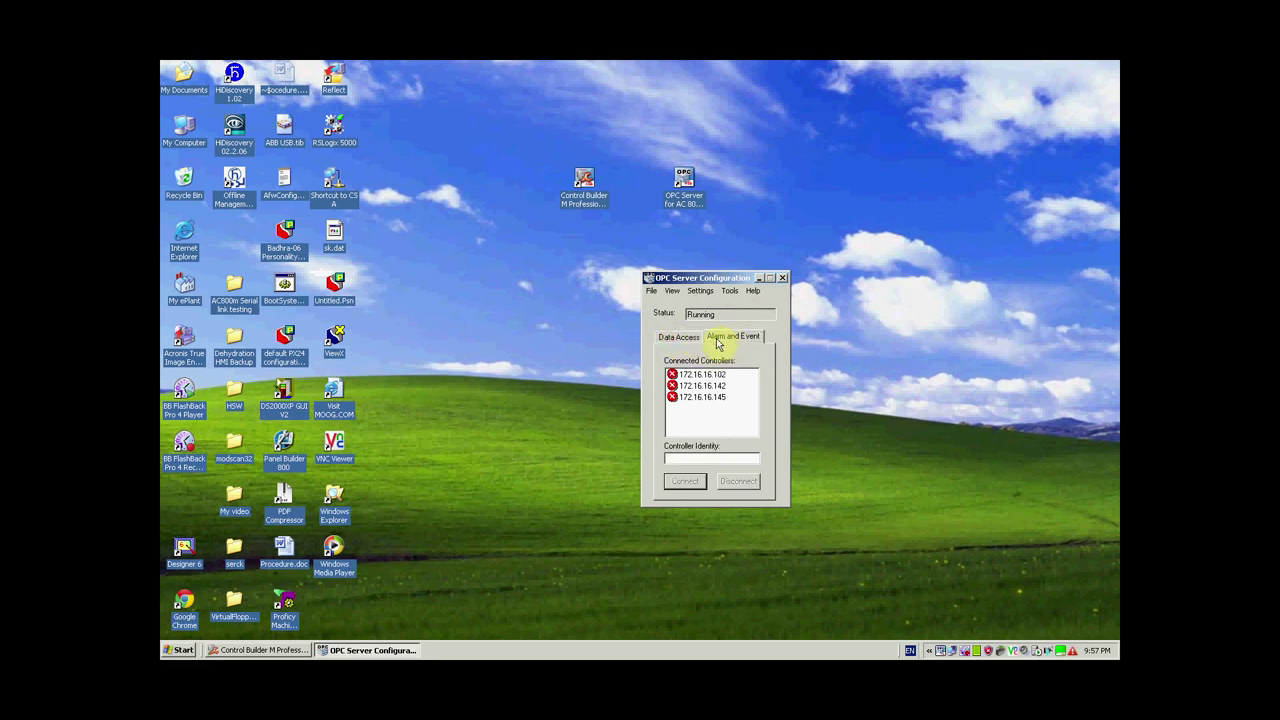
click(692, 340)
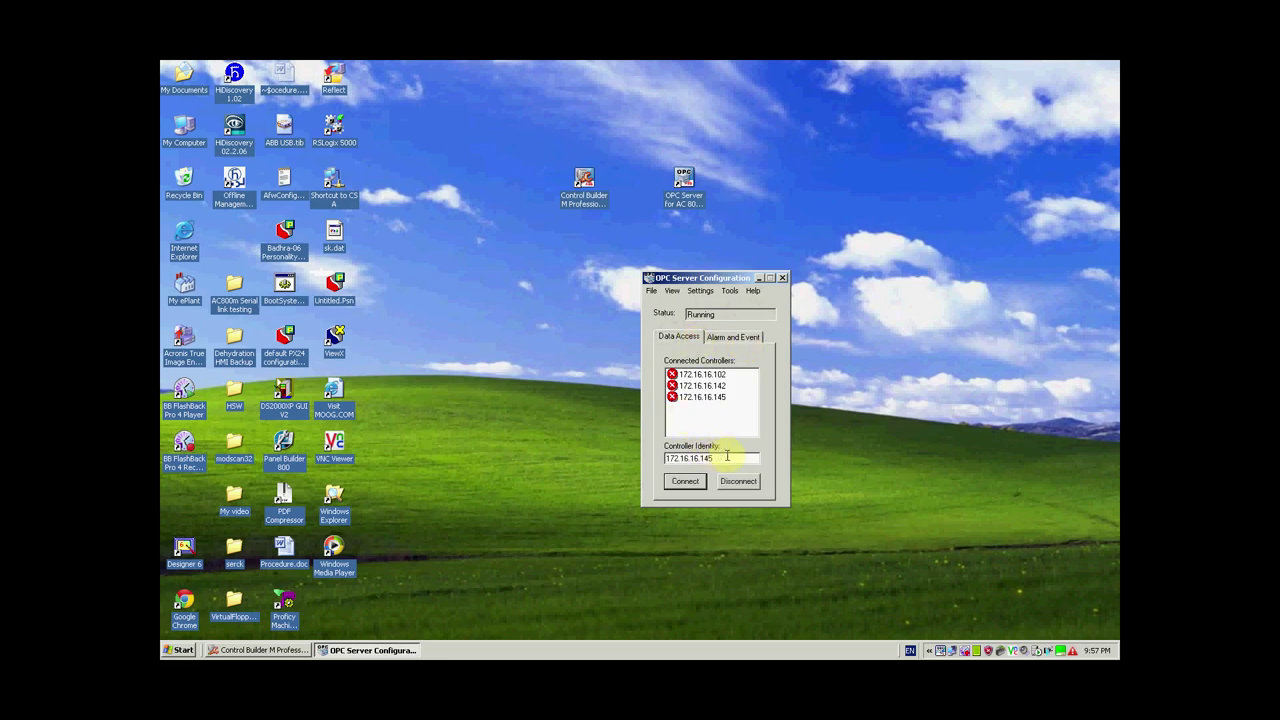
drag(727, 457, 651, 458)
text(172.16.8.55)
Step: Dismiss the message box and connect 172.16.8.55 for data access, then check it in the list
click(632, 389)
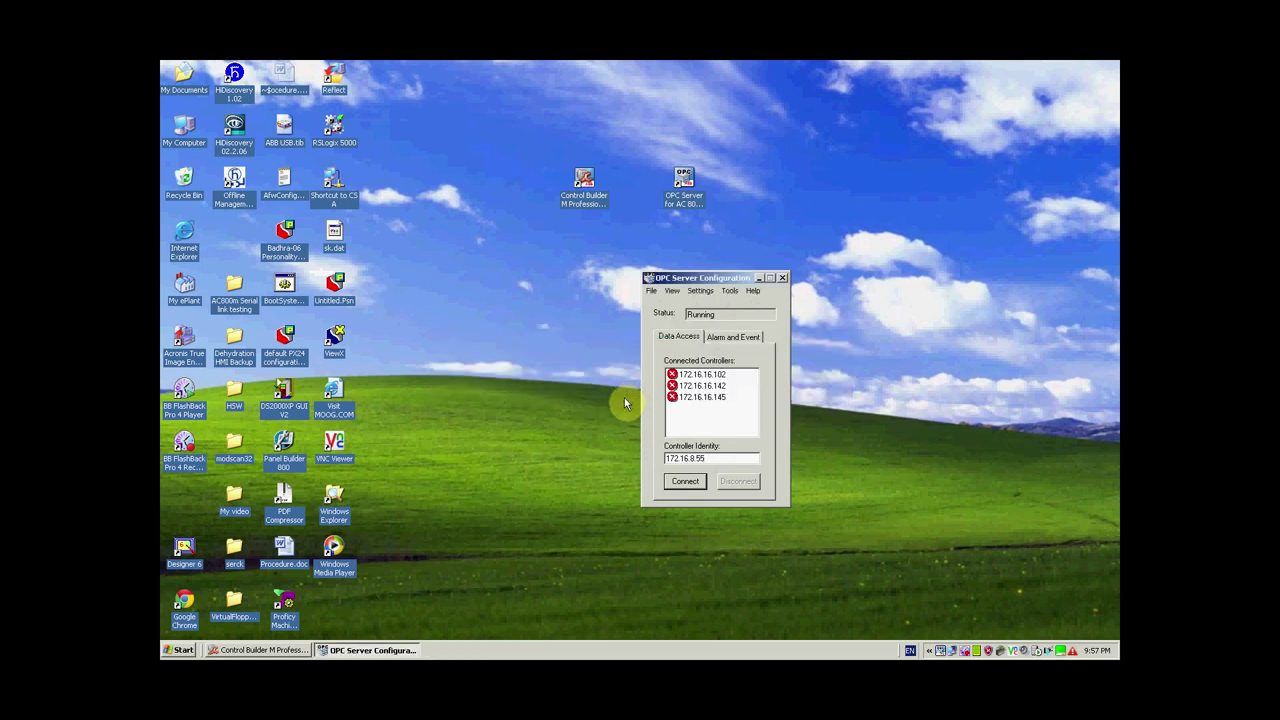
click(685, 482)
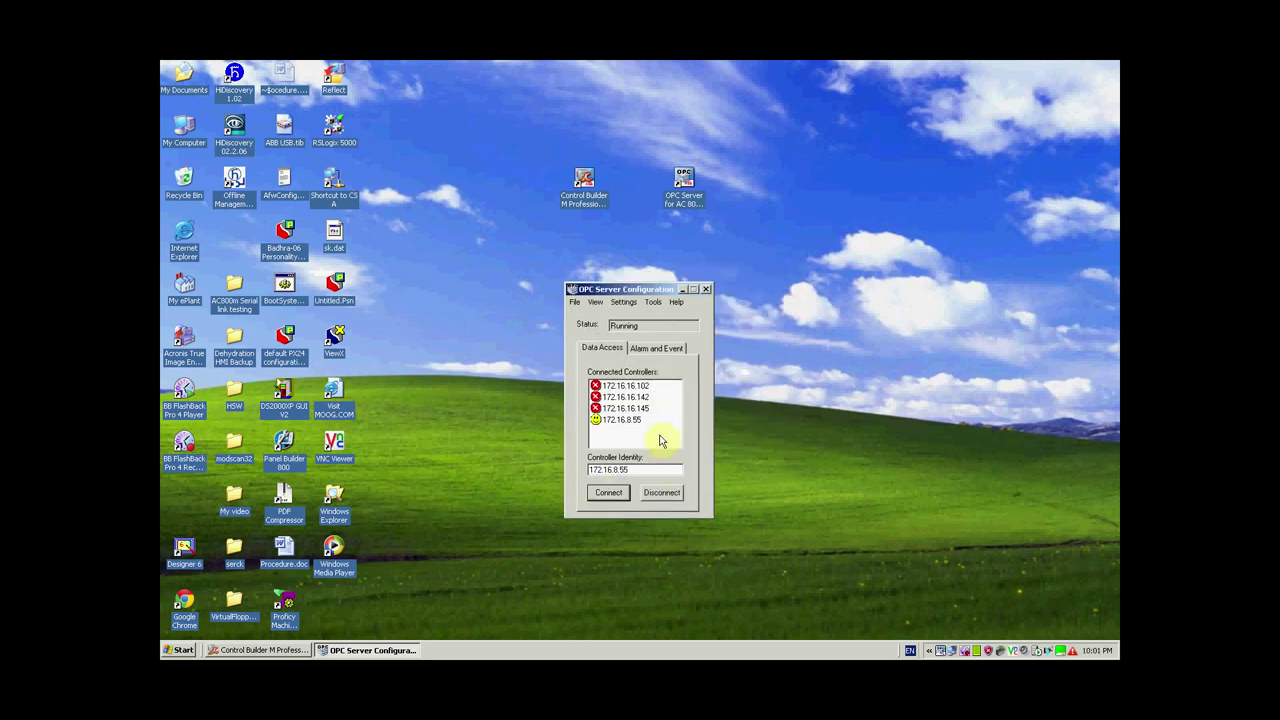
click(621, 421)
key(Up)
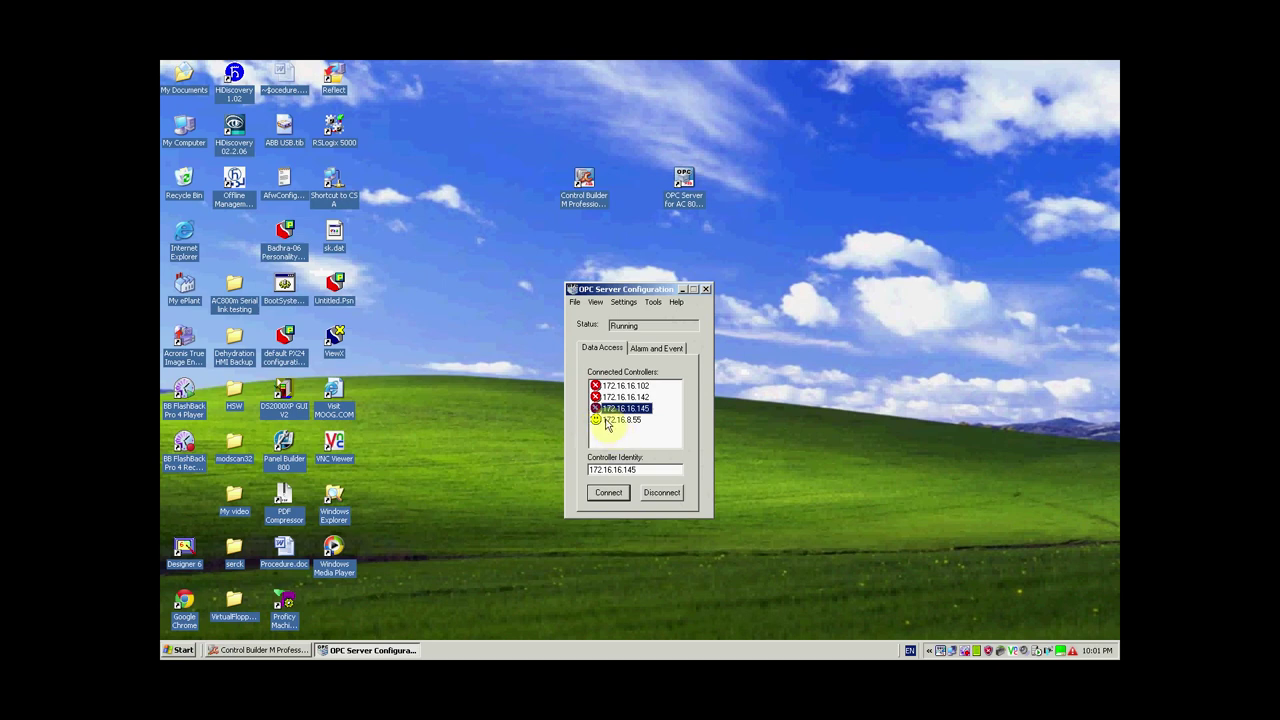
Step: Connect 172.16.8.55 on the Alarm and Event tab, then go back to Data Access
click(657, 350)
click(630, 469)
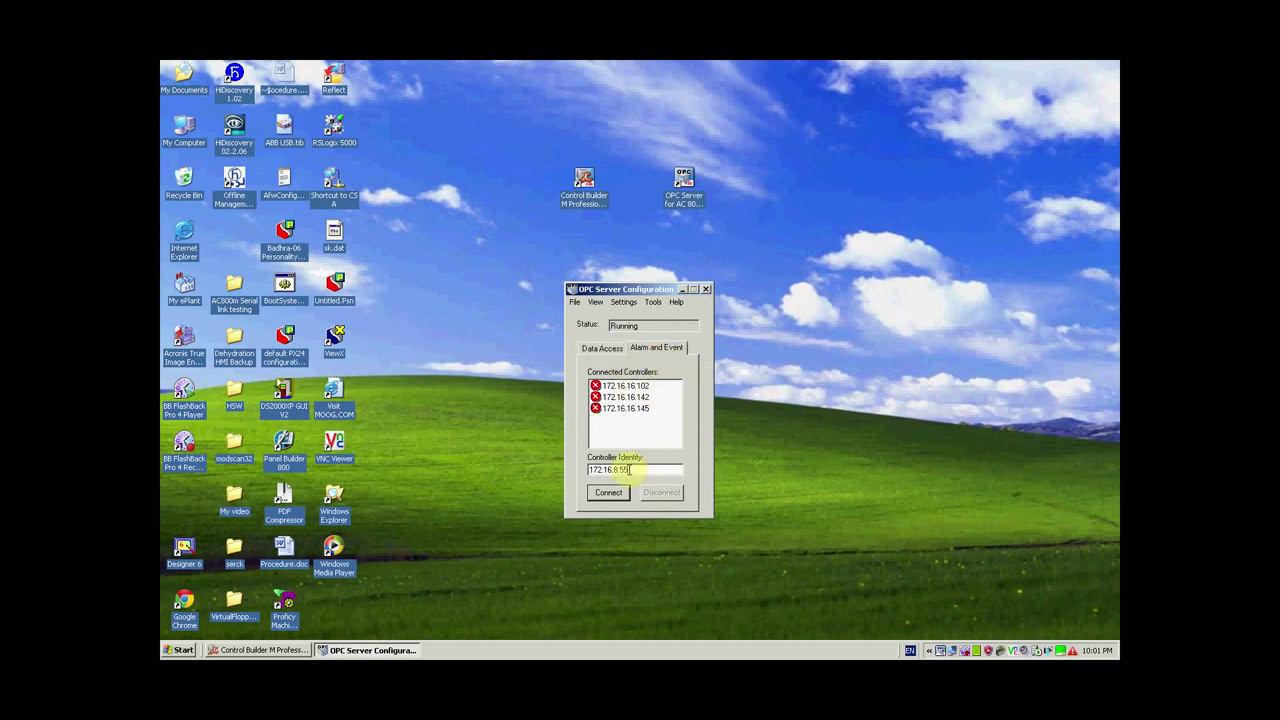
click(608, 492)
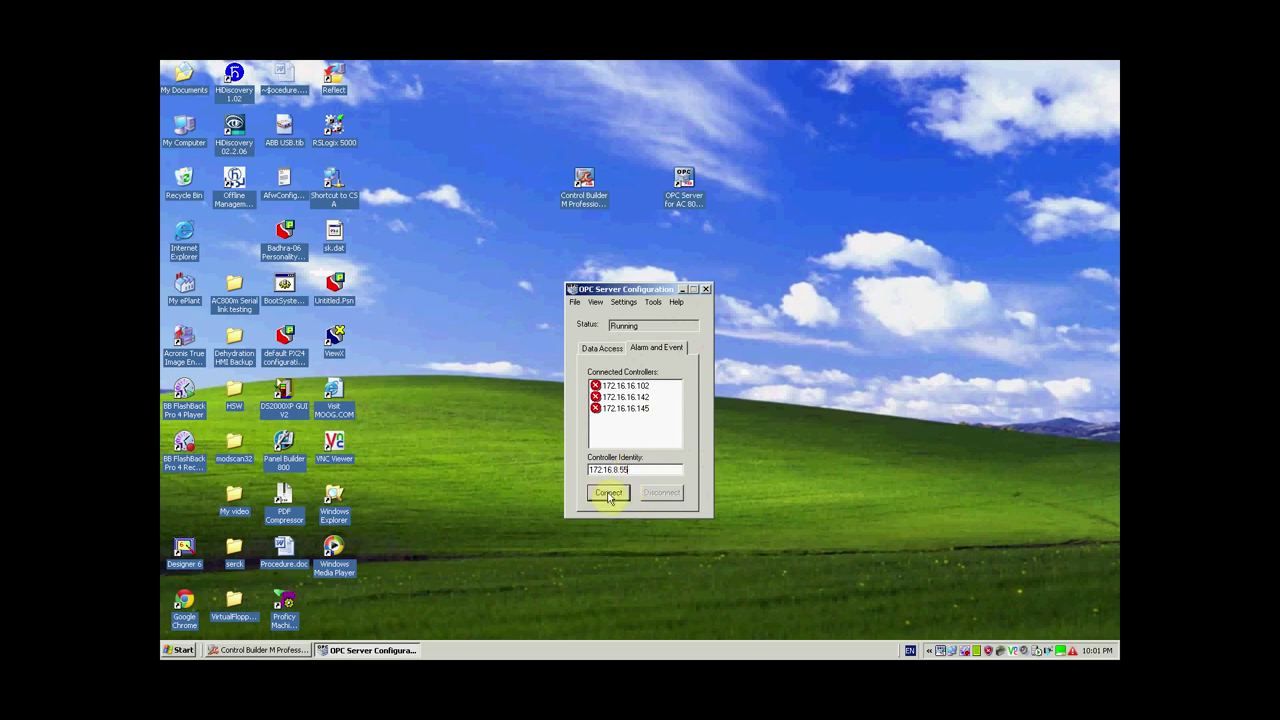
click(608, 492)
click(631, 418)
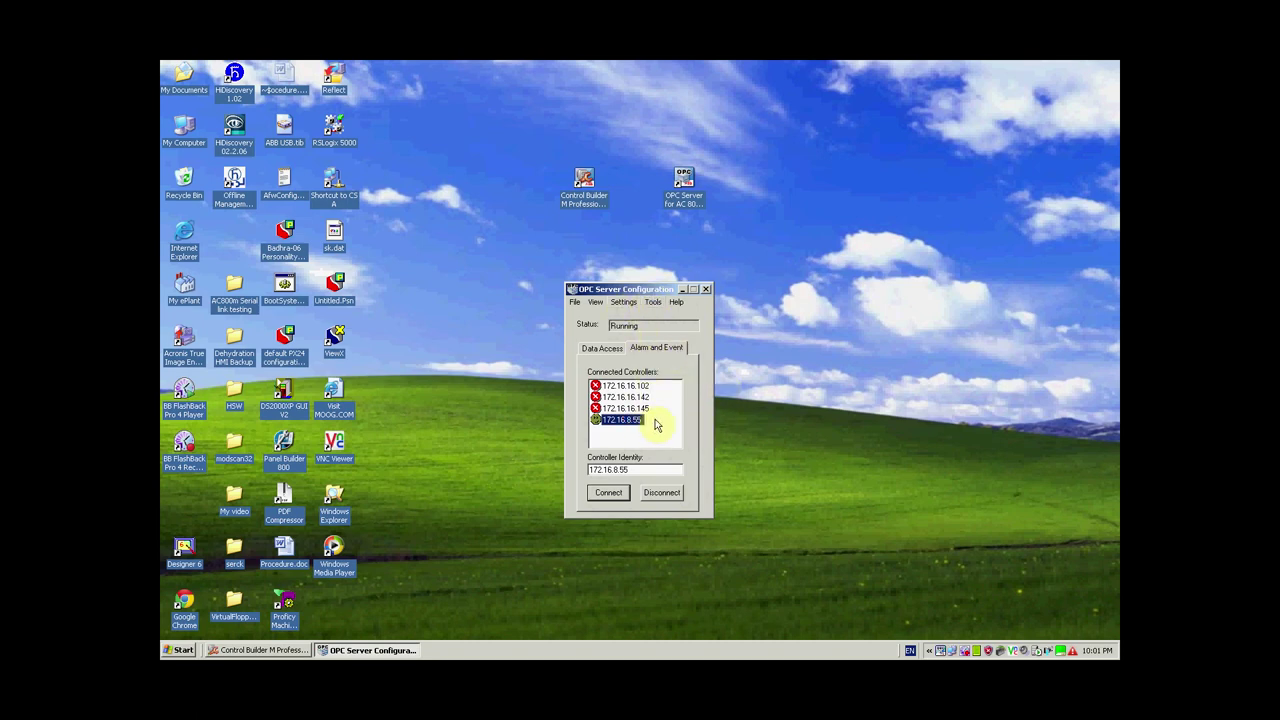
click(610, 355)
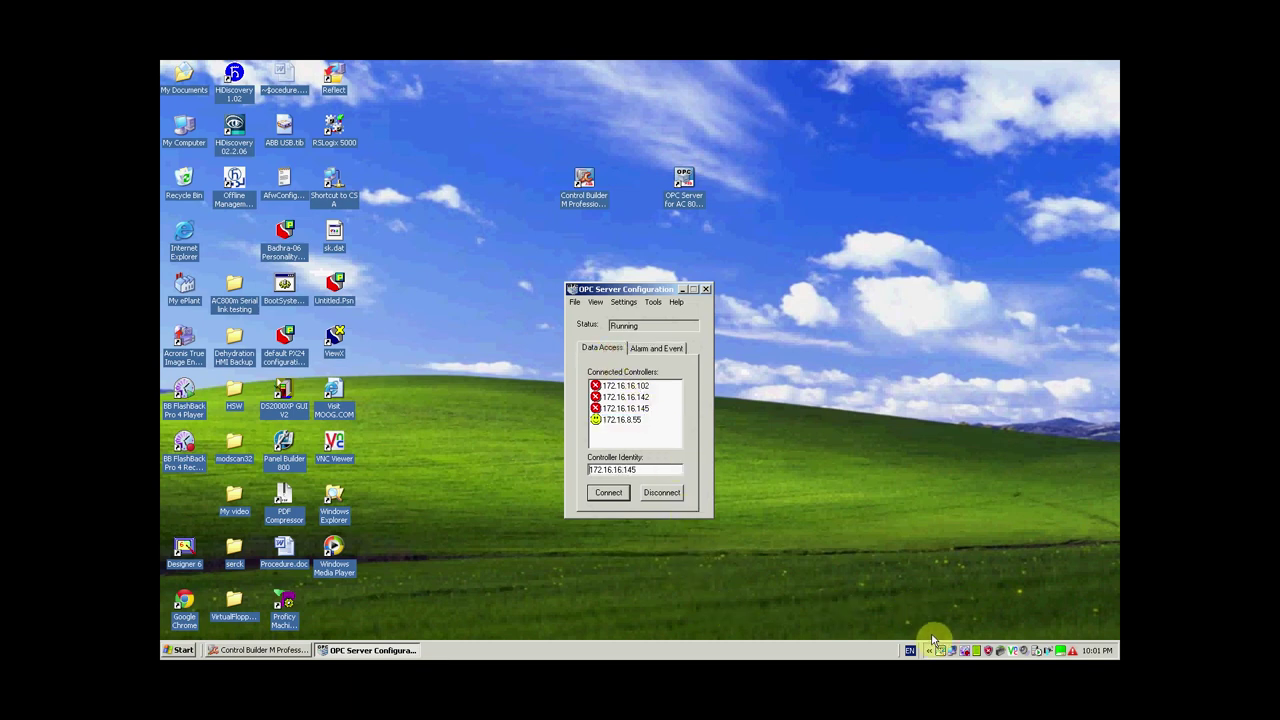
right_click(965, 652)
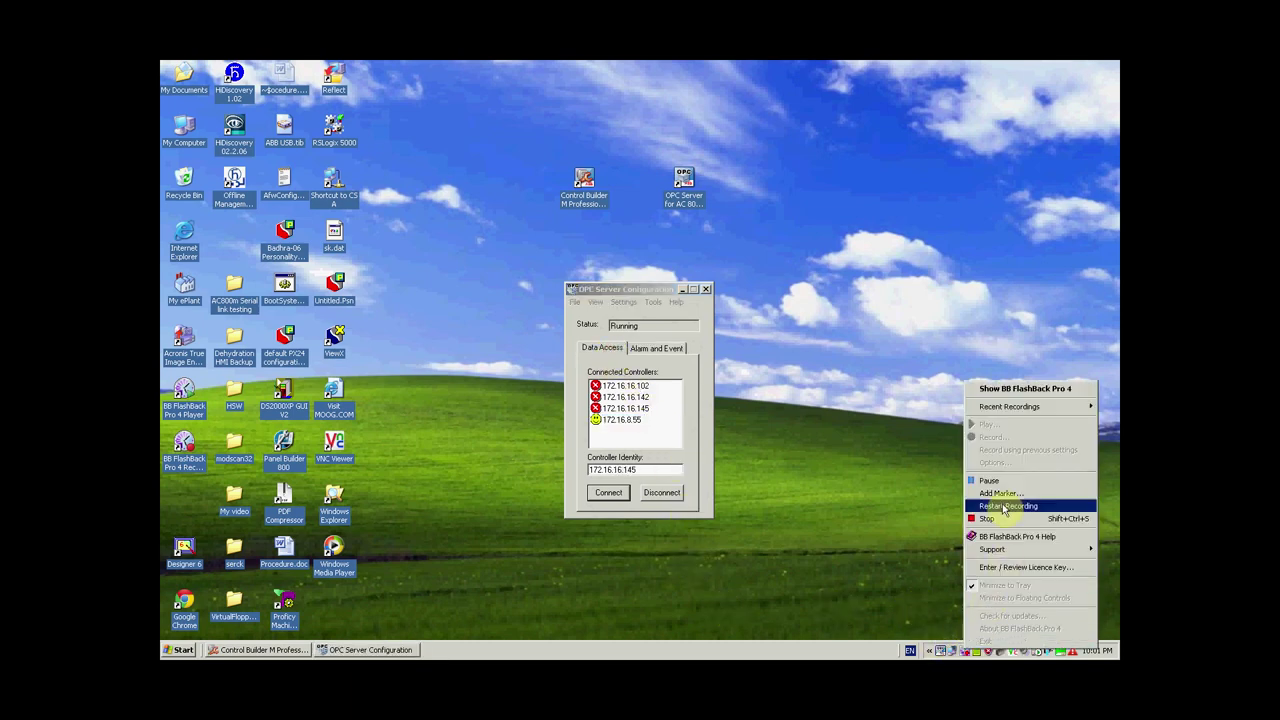